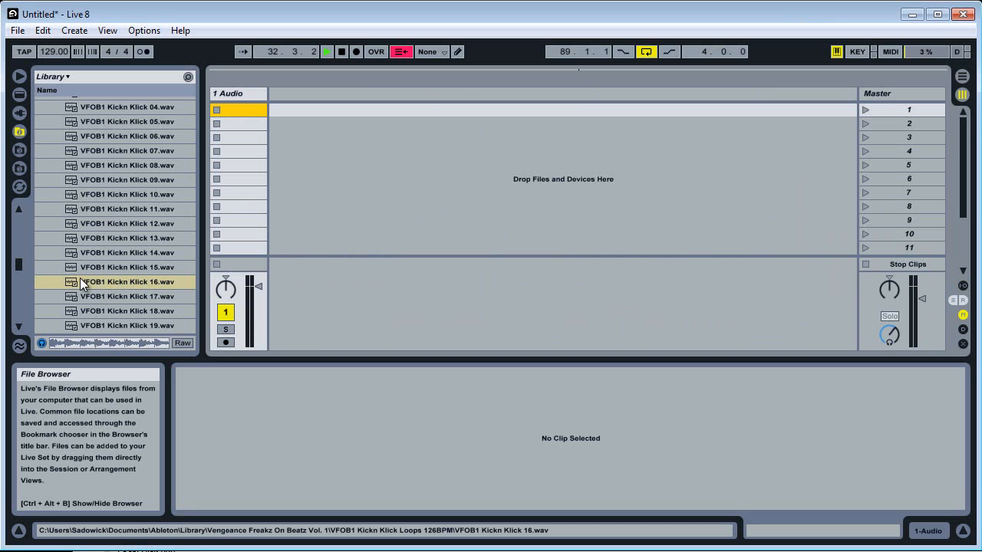
Load VFOB1 Kickn Klick 16.wav into the first clip slot of track 1 and insert three more audio tracks.
drag(69, 286, 207, 109)
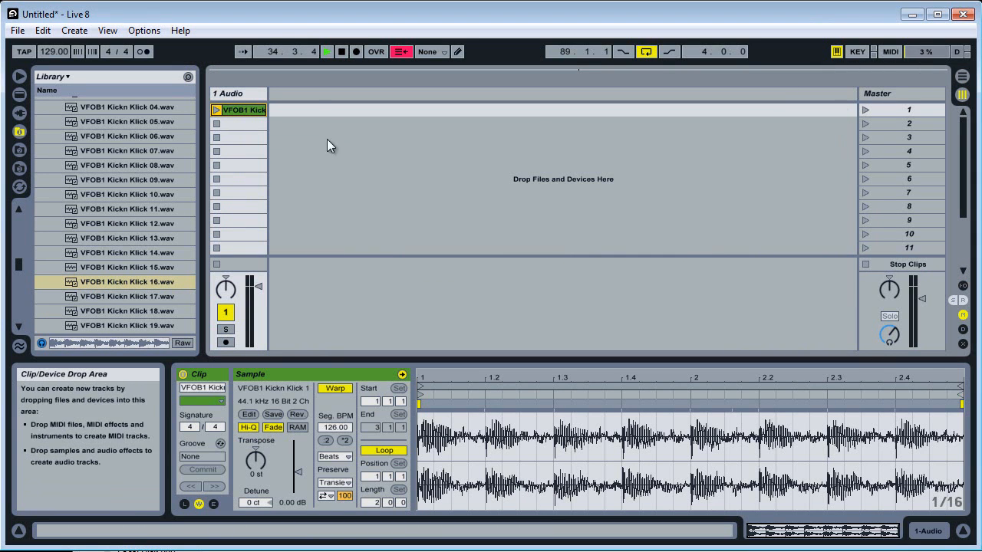
right_click(311, 94)
click(331, 100)
right_click(353, 91)
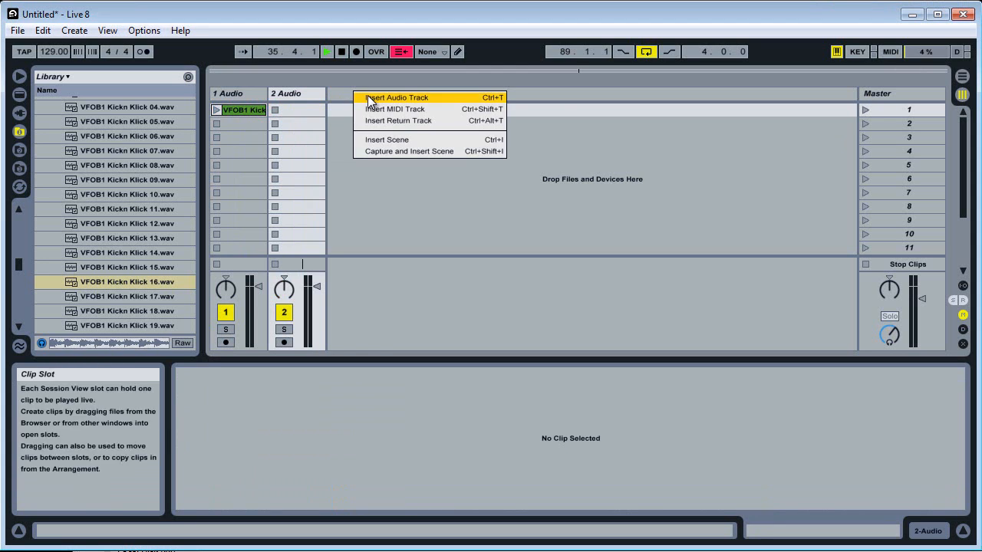
click(372, 98)
right_click(408, 100)
click(422, 101)
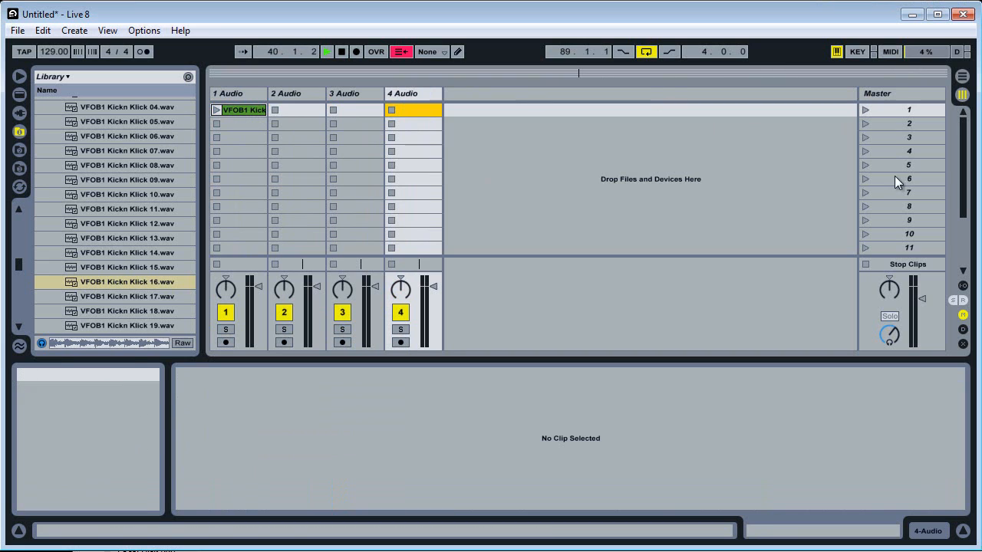
Select scenes 1 through 5 in turn on the Master track to see which row of clip slots each one covers.
click(870, 111)
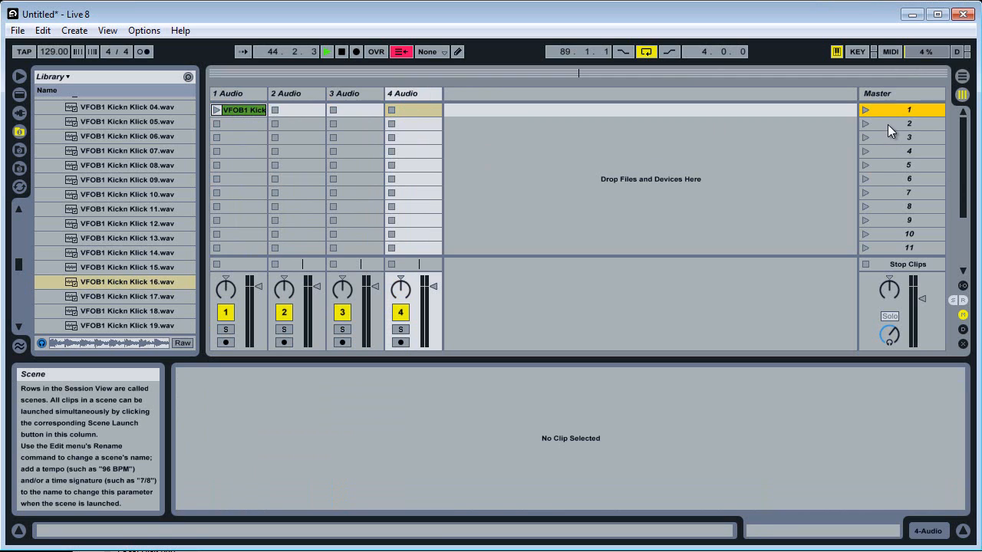
click(888, 124)
key(Up)
key(Down)
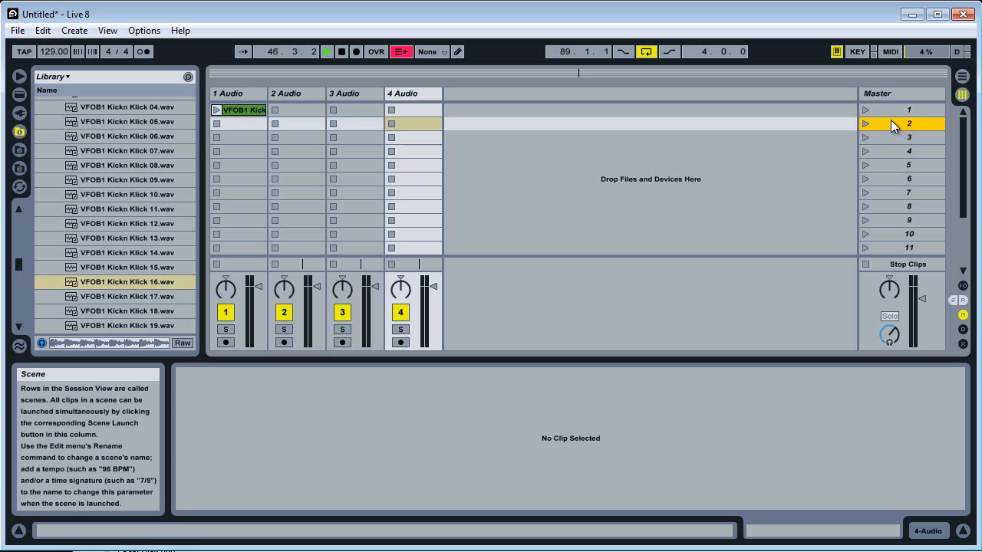
click(899, 141)
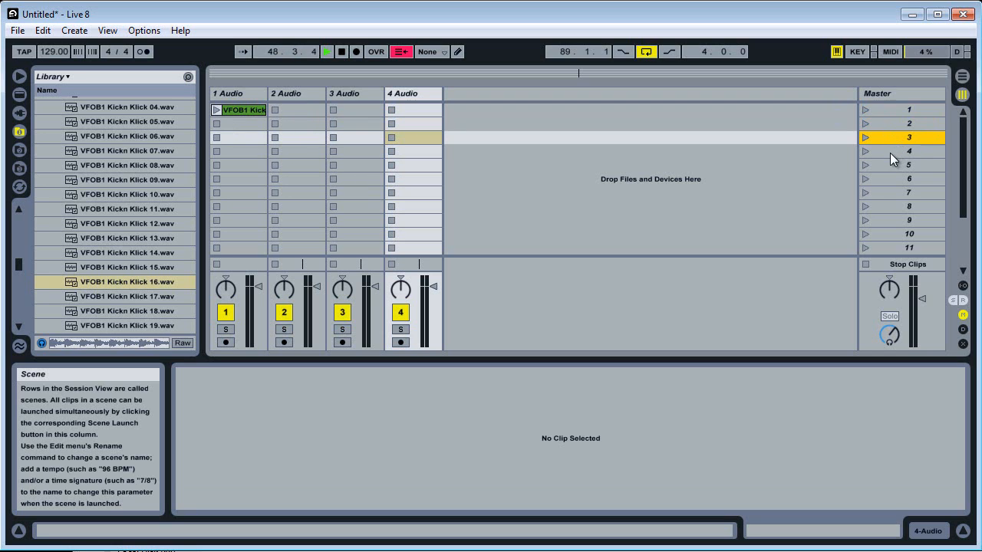
click(890, 152)
click(890, 169)
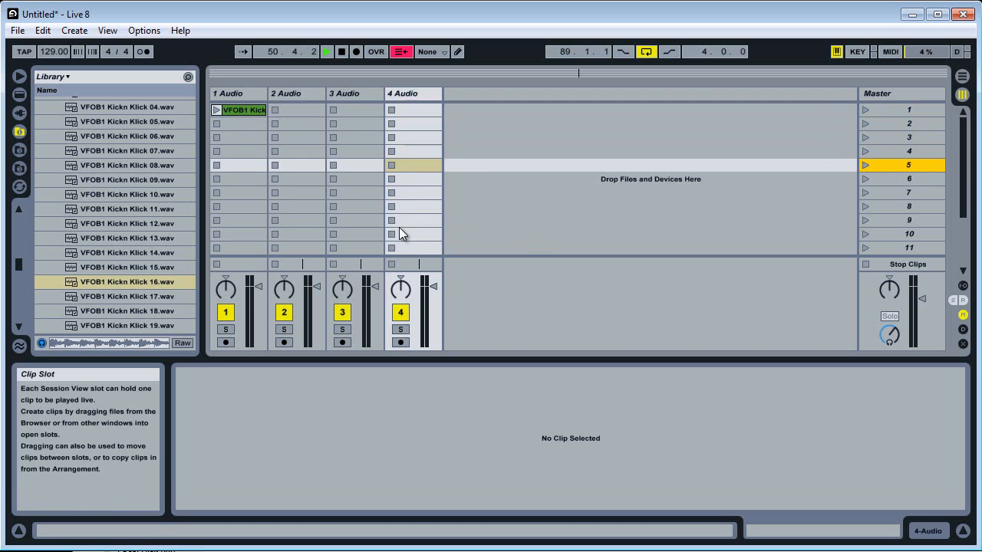
Collapse the VFOB1 Kickn Klick Loops 126BPM folder in the library.
drag(20, 262, 22, 253)
scroll(47, 252, up, 2)
click(49, 252)
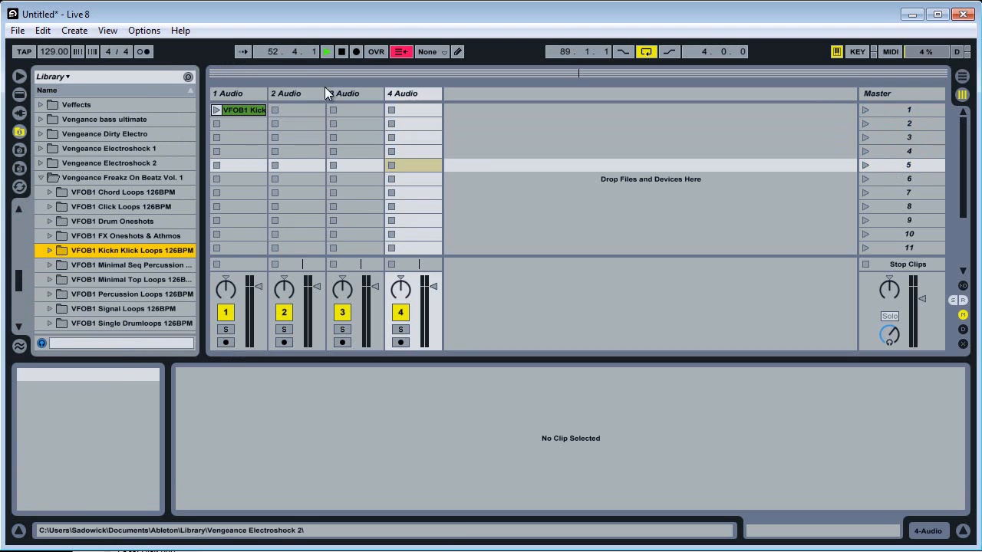
Copy the kick clip from scene 1 of track 1 into scenes 2, 4, 5 and 7 of the same track.
click(244, 110)
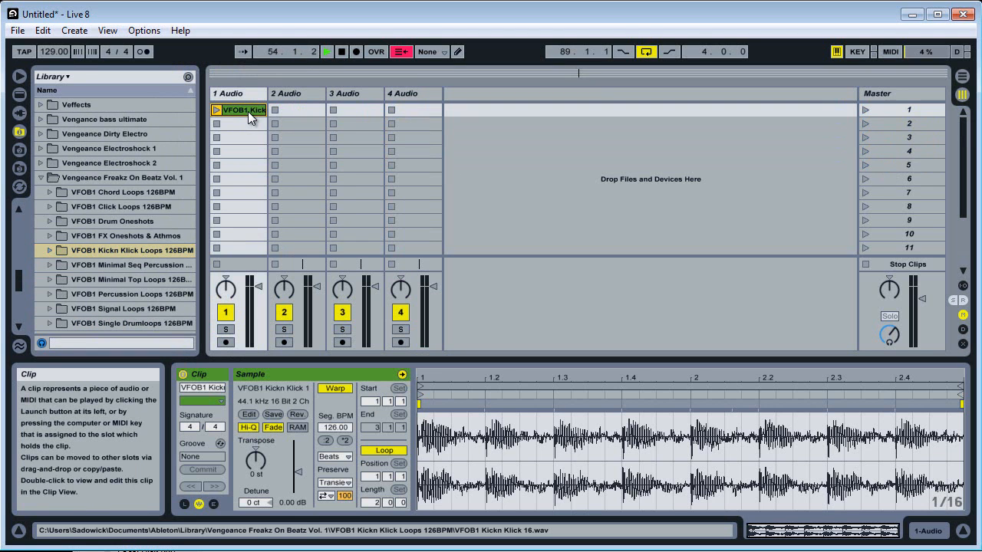
right_click(246, 110)
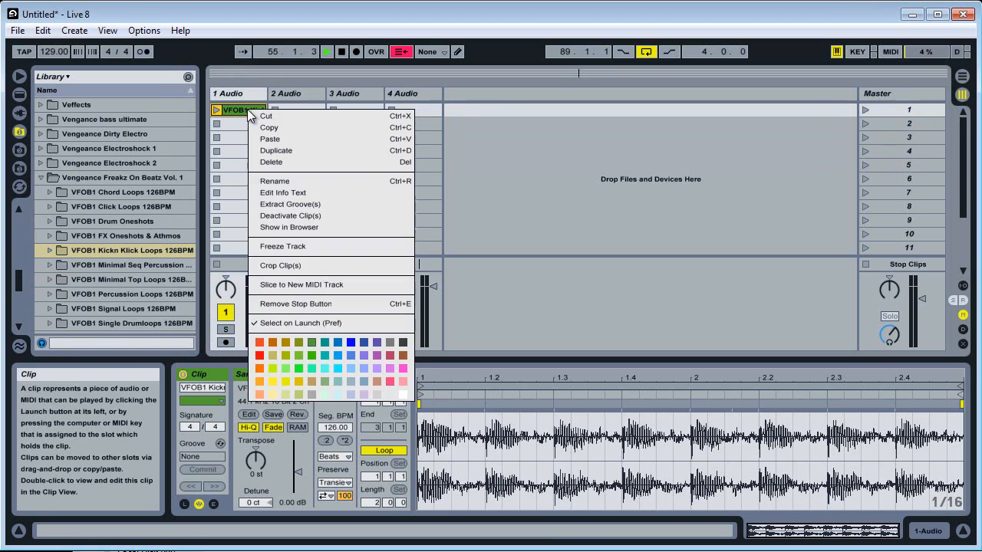
click(254, 129)
click(241, 125)
key(ctrl+v)
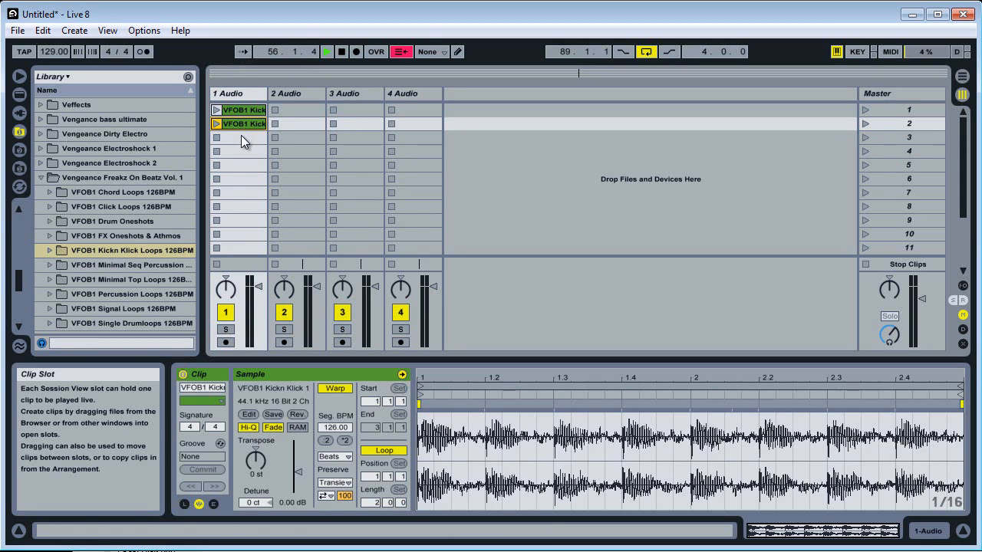
click(241, 135)
click(235, 153)
key(ctrl+v)
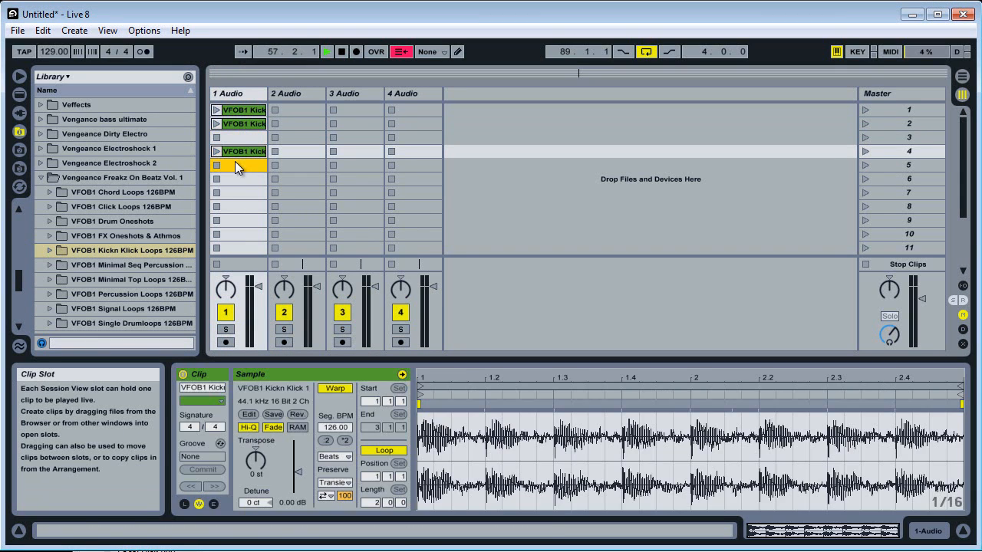
click(235, 163)
key(ctrl+v)
click(230, 193)
key(ctrl+v)
click(236, 205)
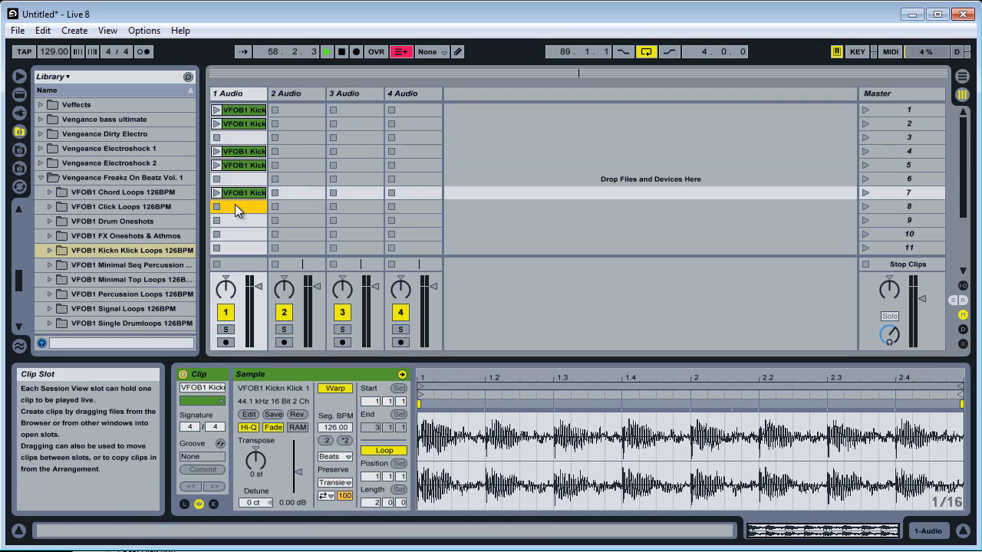
key(ctrl+v)
click(241, 207)
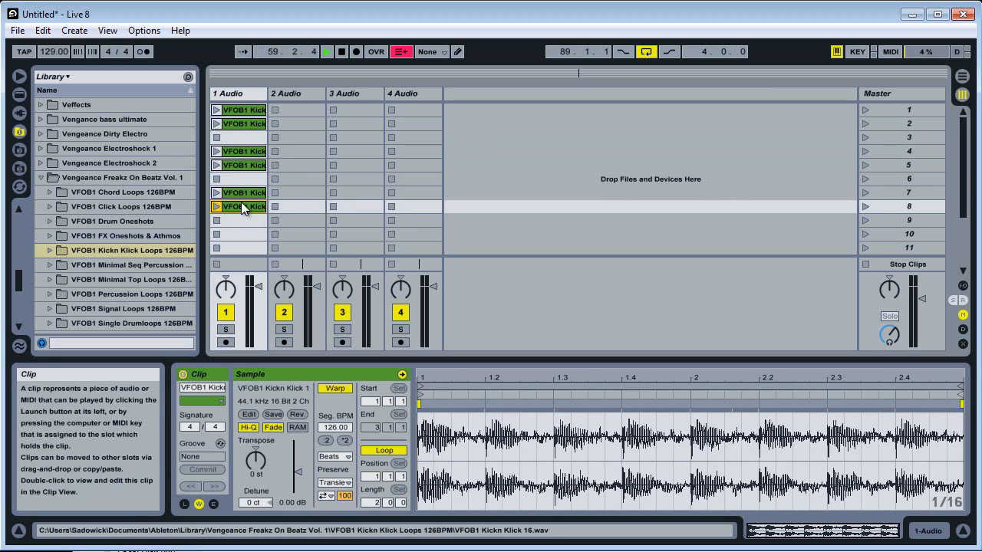
key(Delete)
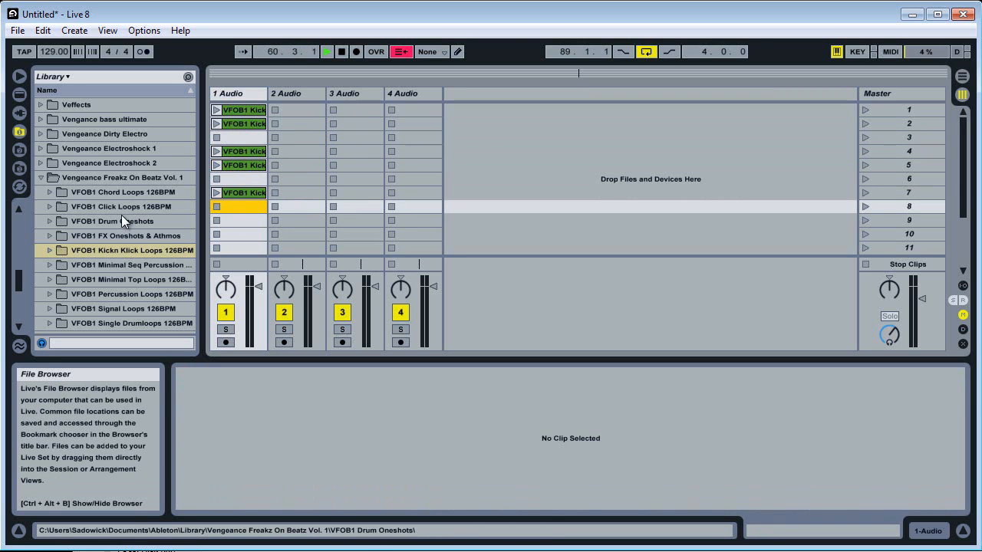
Stop playback, return the song position to 1.1.1, and expand the VFOB1 Chord Loops 126BPM folder.
click(342, 52)
click(342, 51)
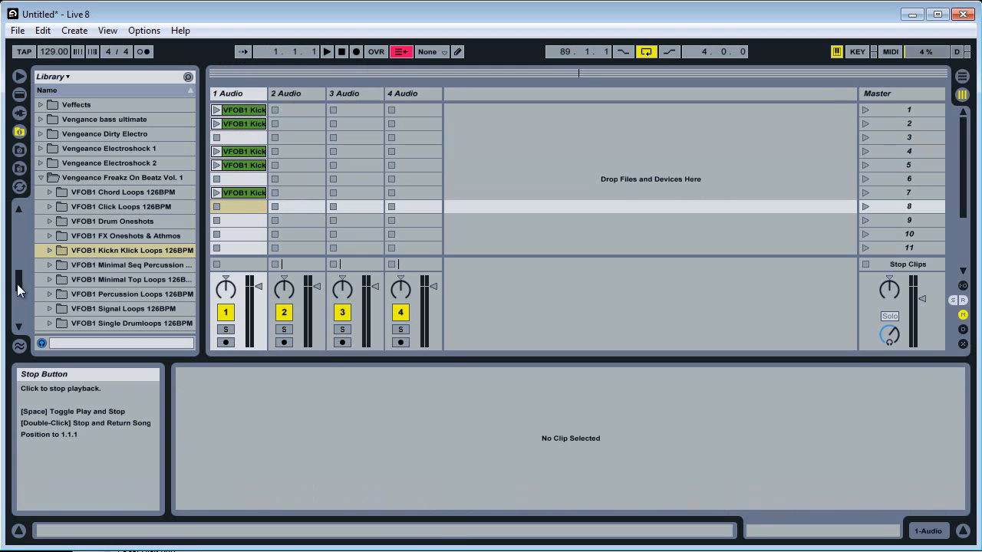
click(50, 207)
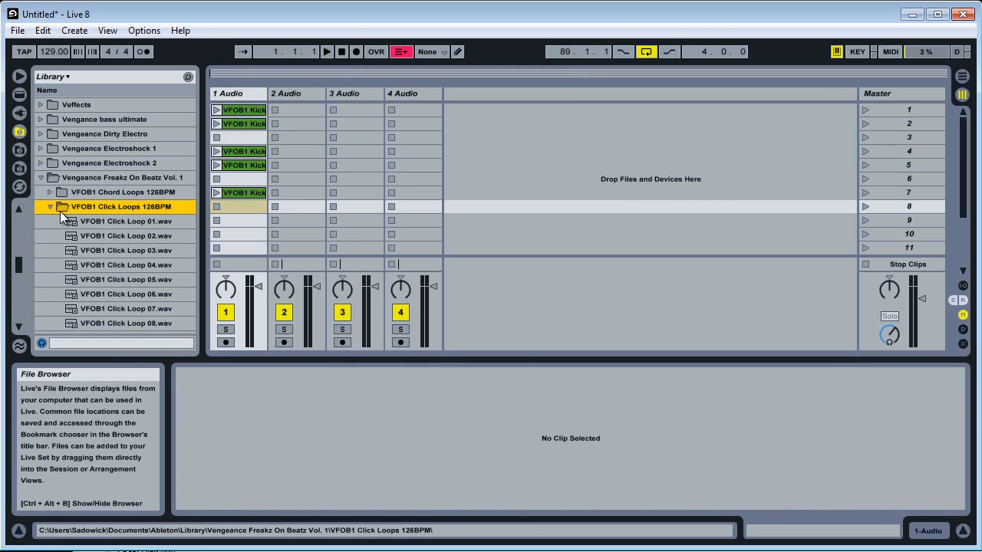
click(47, 204)
click(49, 194)
Preview VFOB1 Dub Invasion 3.wav and place it in scene 3 of track 2.
scroll(68, 228, down, 9)
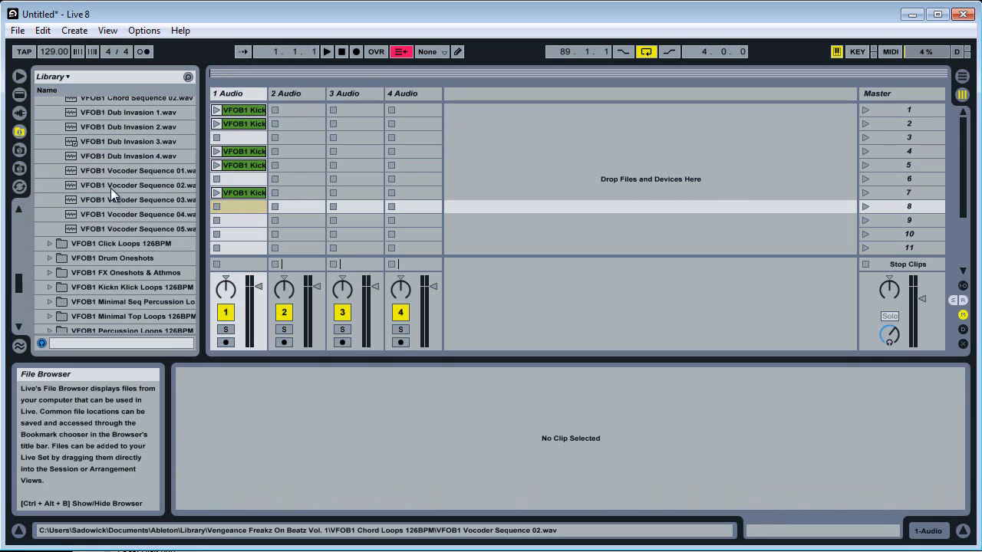
scroll(112, 184, up, 1)
click(127, 155)
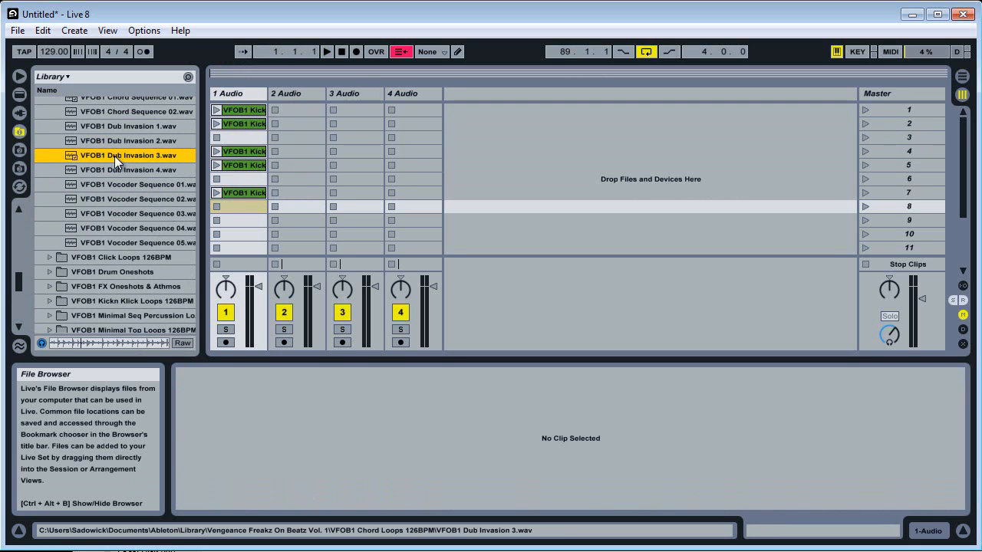
drag(115, 156, 301, 138)
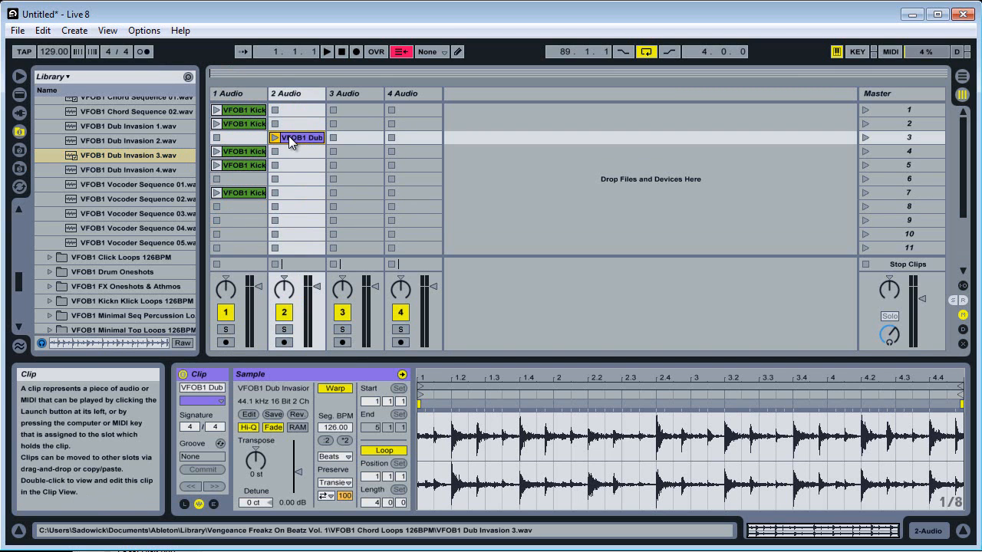
Copy the Dub Invasion clip in track 2 into scenes 4, 5 and 6 of the same track.
right_click(288, 136)
click(307, 155)
click(292, 153)
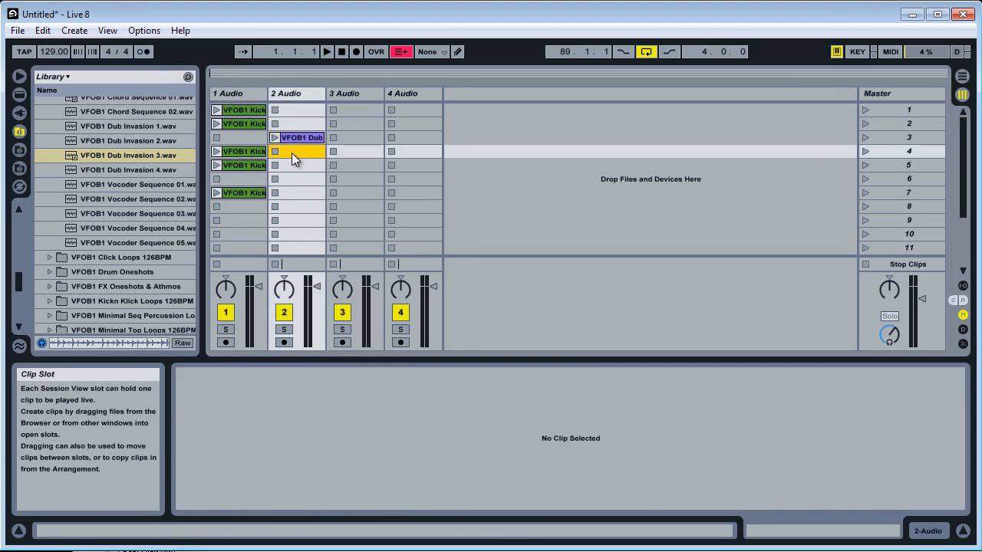
key(ctrl+v)
key(ctrl+v)
key(ctrl+v)
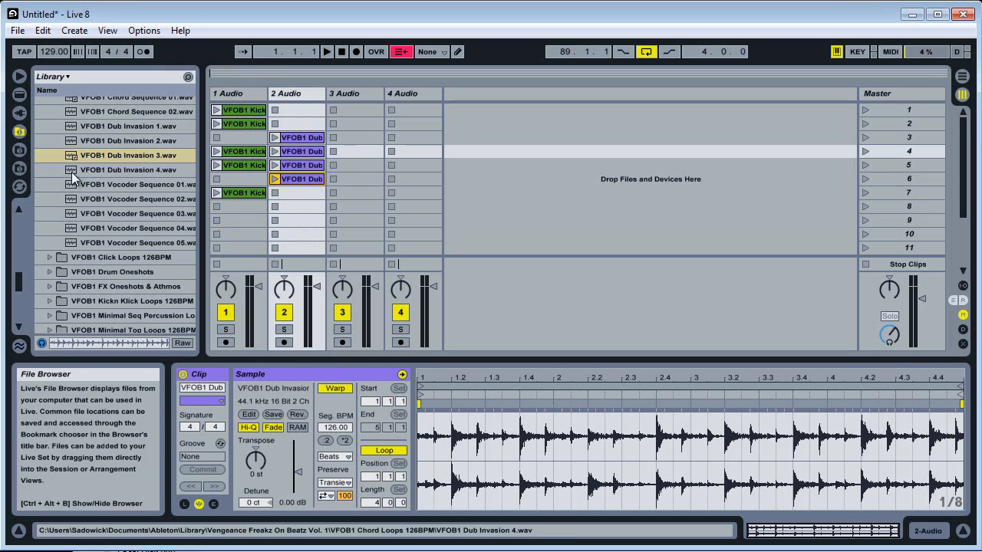
Expand the VFOB1 Single Drumloops 126BPM folder in the library.
click(74, 286)
scroll(74, 286, down, 3)
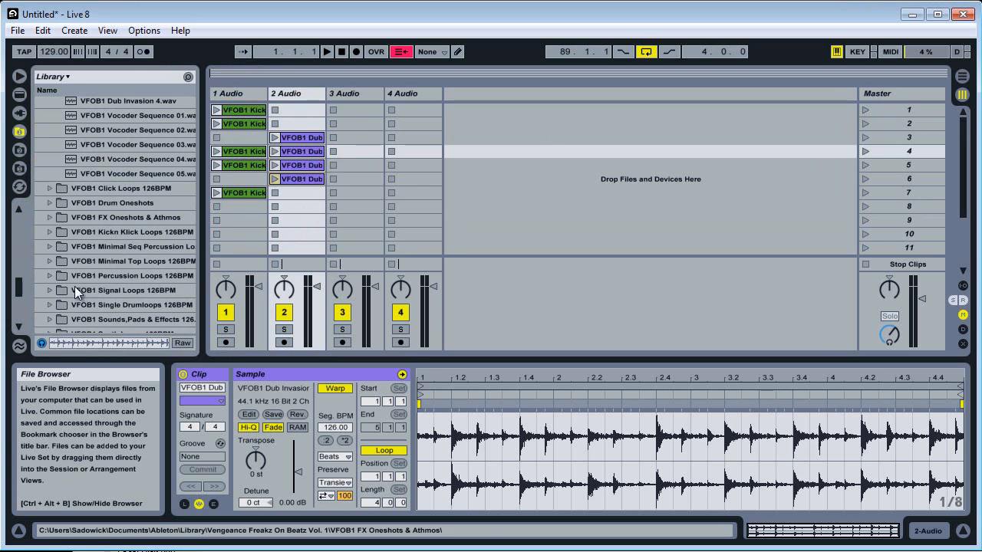
click(49, 305)
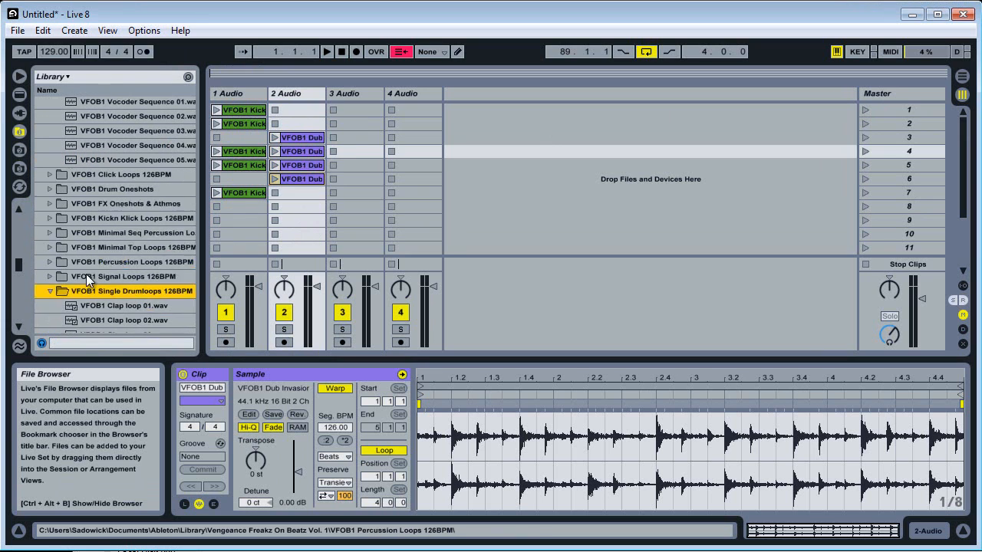
Preview clap loops 06, 07 and 09, and place VFOB1 Clap loop 09.wav in scene 2 of track 3.
click(120, 198)
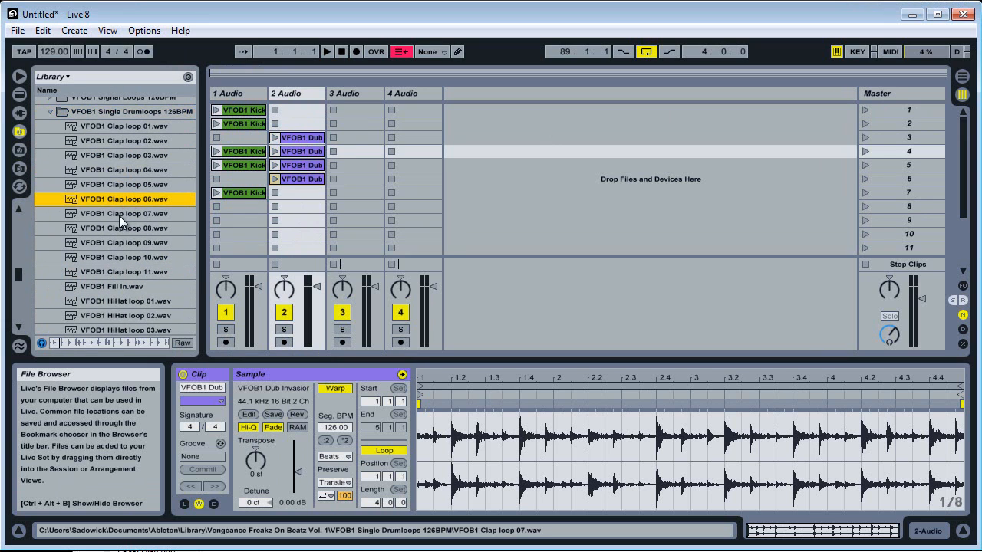
click(119, 216)
click(119, 243)
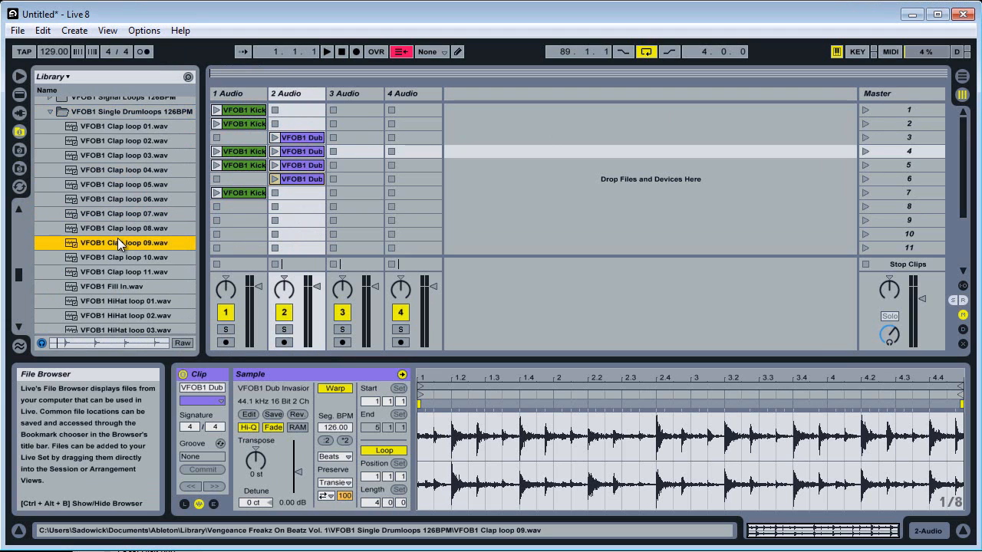
drag(116, 244, 292, 130)
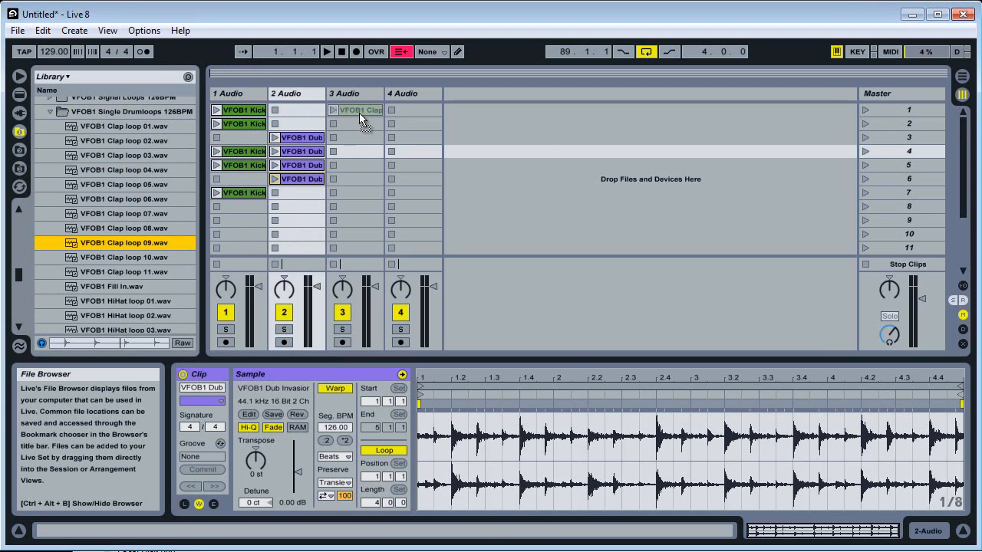
drag(359, 113, 356, 128)
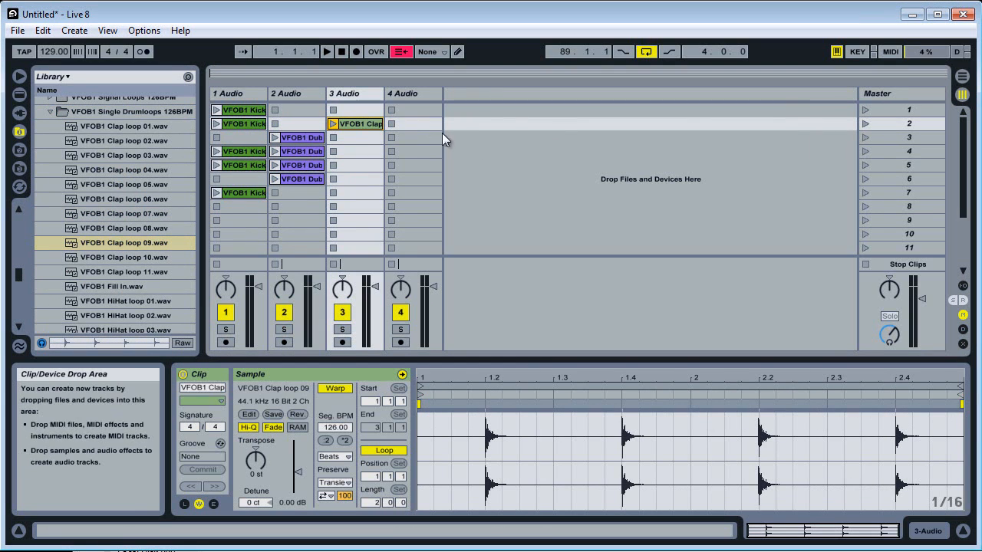
Copy the clap clip in track 3 into scenes 3, 5 and 7 of the same track.
click(349, 136)
click(350, 150)
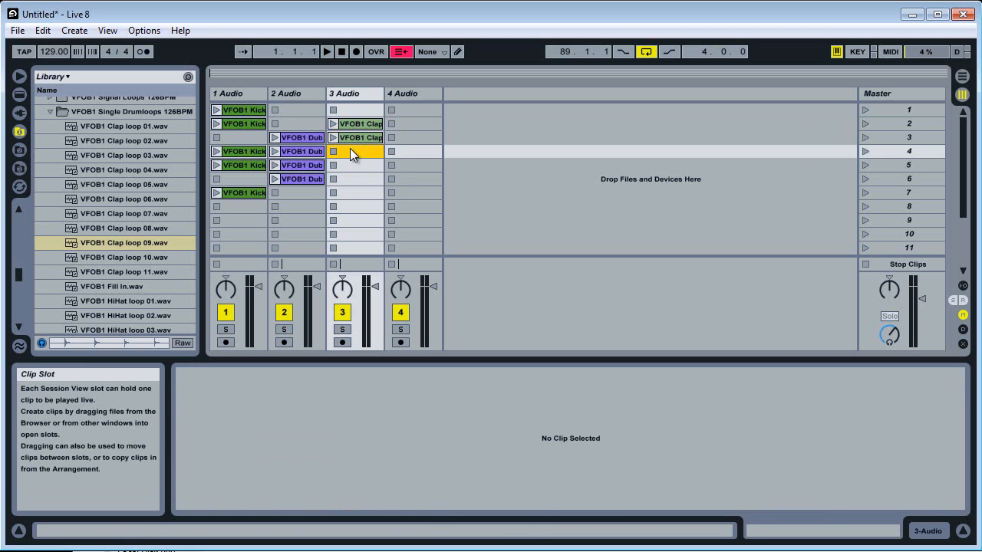
key(ctrl+v)
drag(352, 153, 352, 166)
click(339, 181)
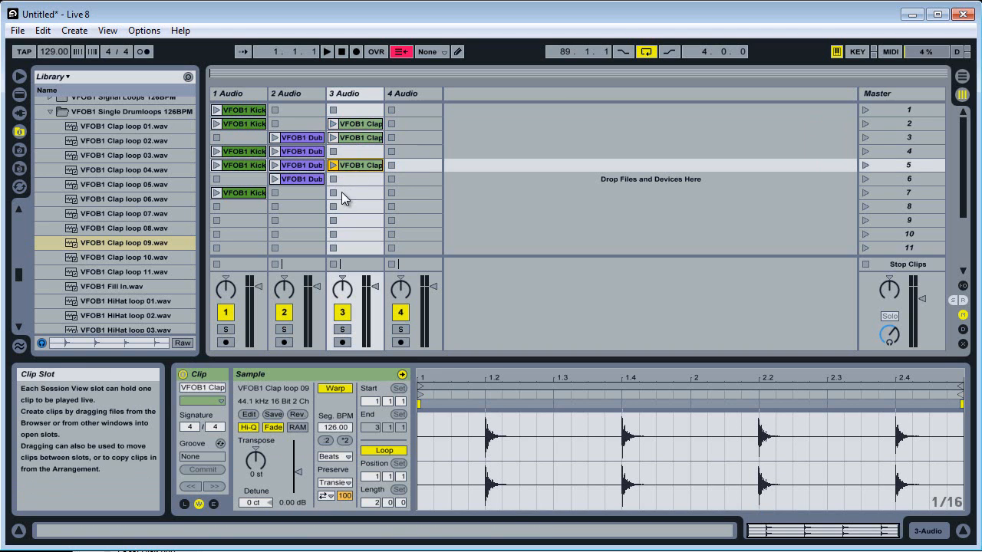
key(ctrl+v)
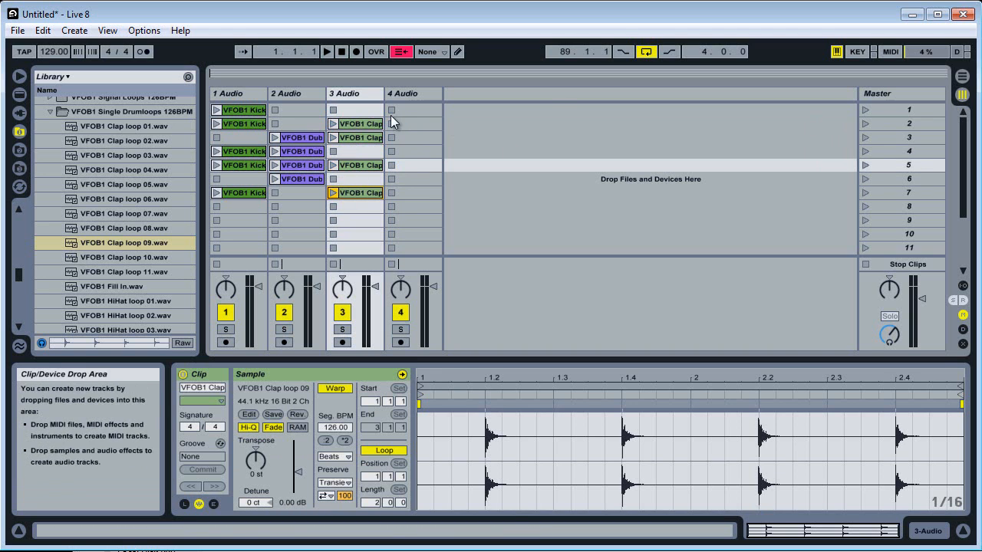
Launch scene 1 to hear its clips, stop playback, and launch scene 2.
click(865, 112)
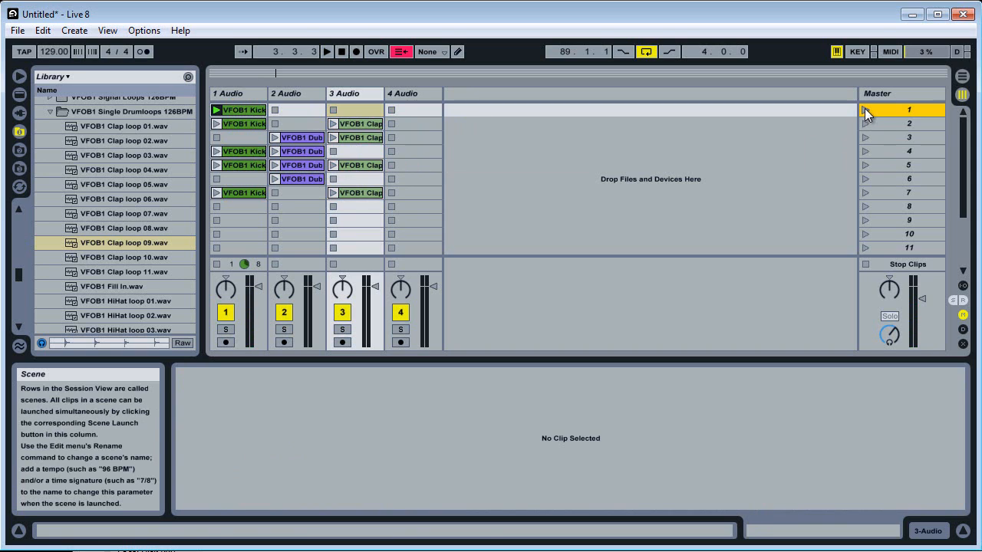
click(865, 112)
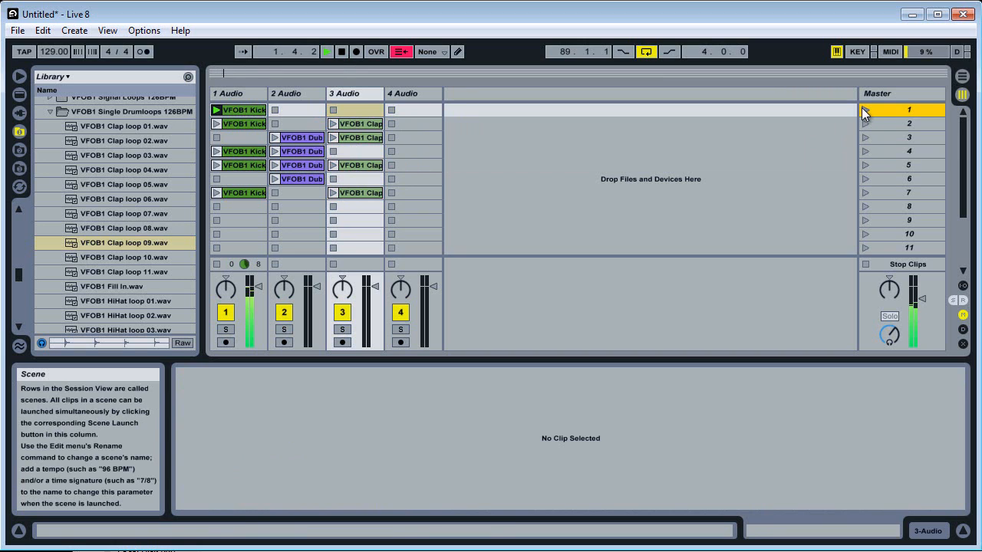
key(space)
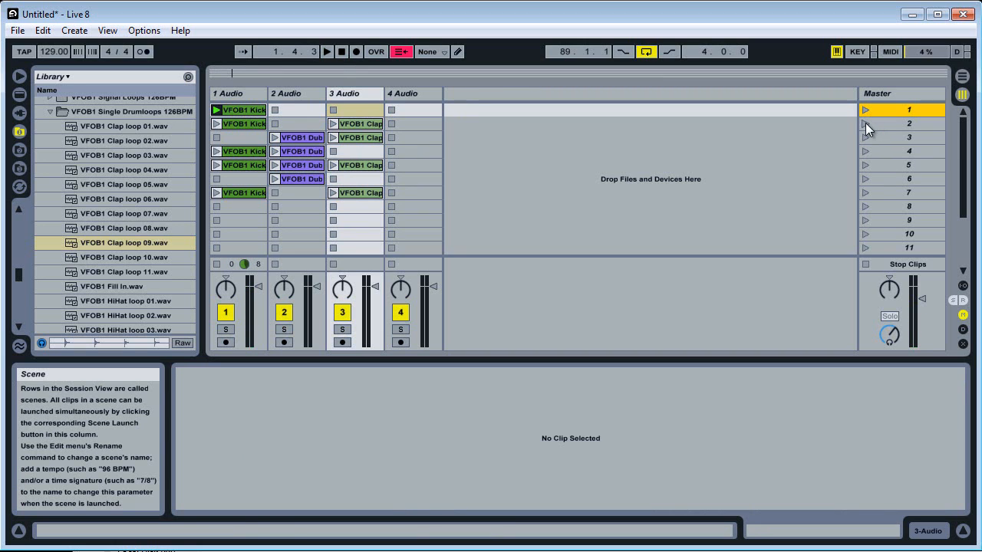
click(866, 123)
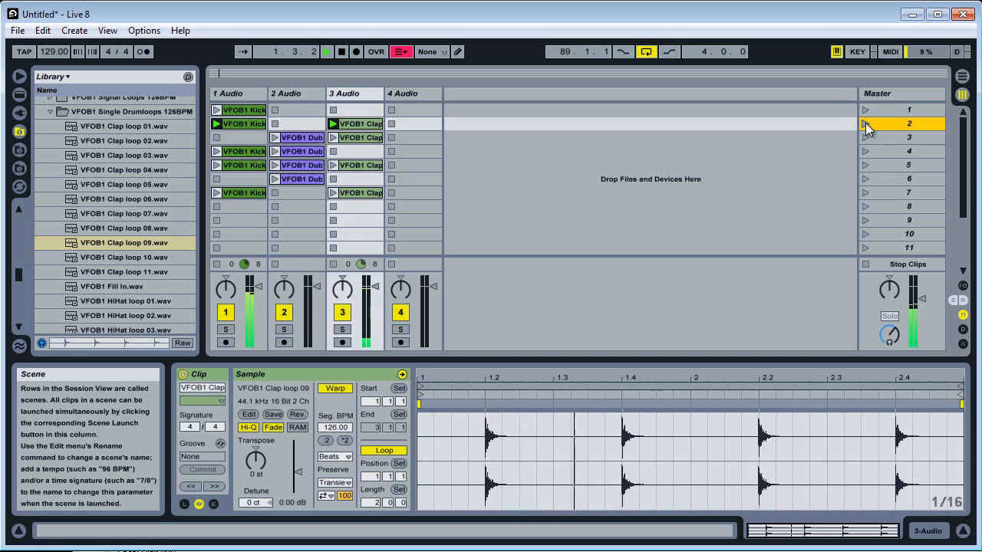
Lower the volume of track 3 slightly while listening to scene 2, and stop playback.
key(space)
click(376, 287)
drag(376, 287, 374, 290)
key(space)
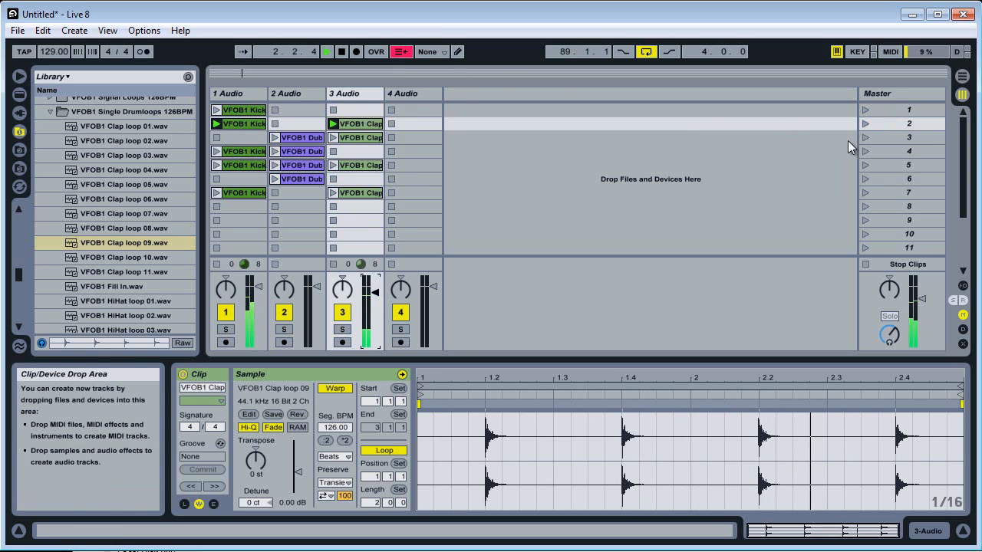
key(space)
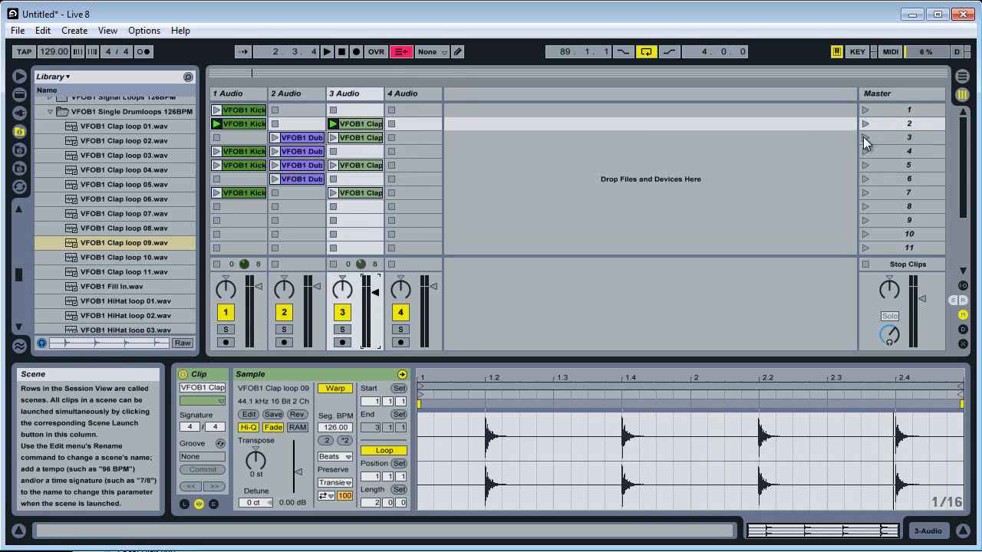
Launch scenes 3, 4, 5, 6 and 7 in turn to hear their clips, and return to scene 1.
click(864, 137)
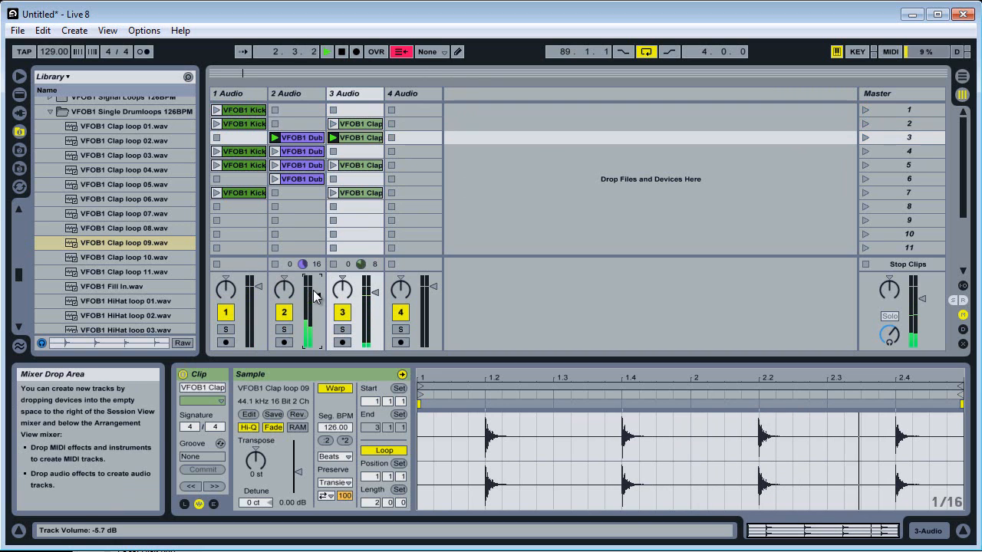
click(865, 154)
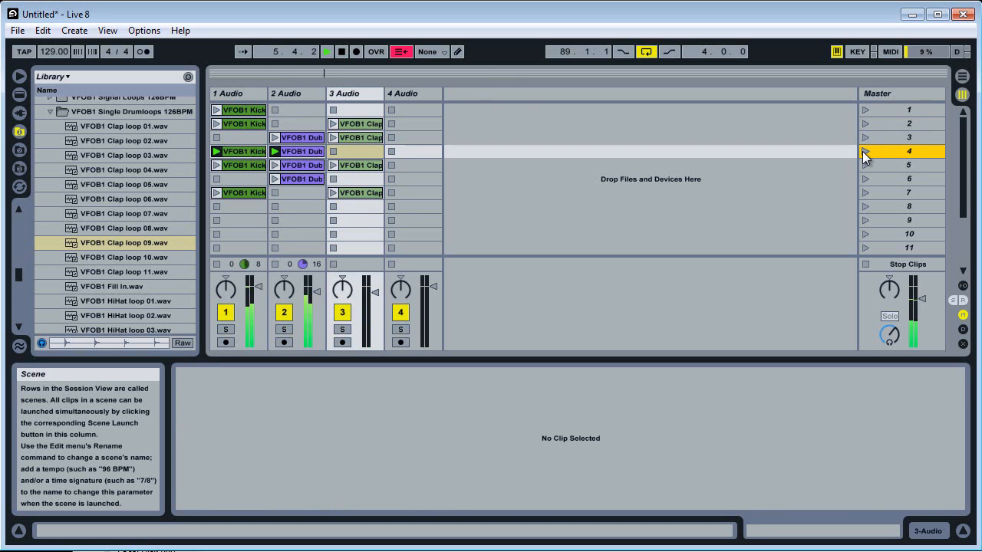
key(space)
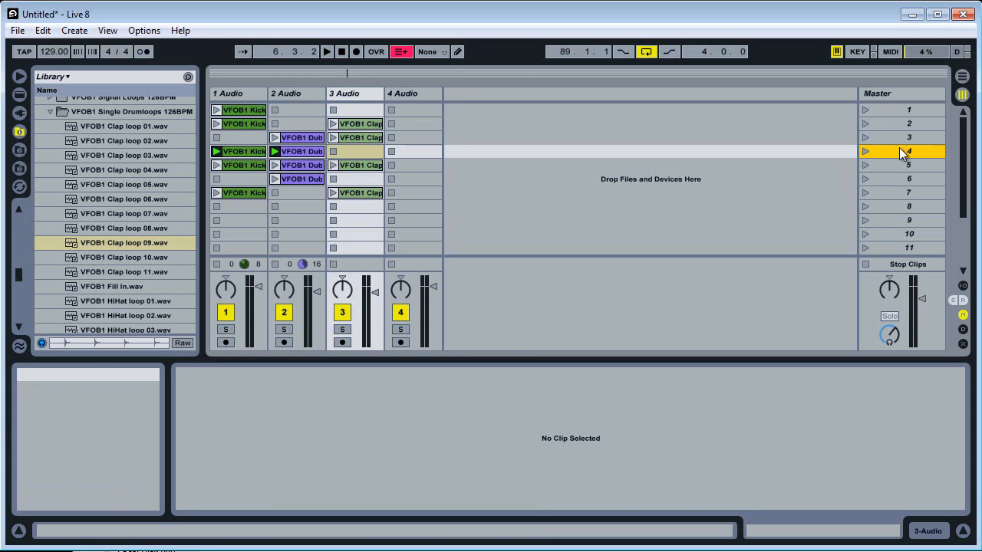
click(867, 165)
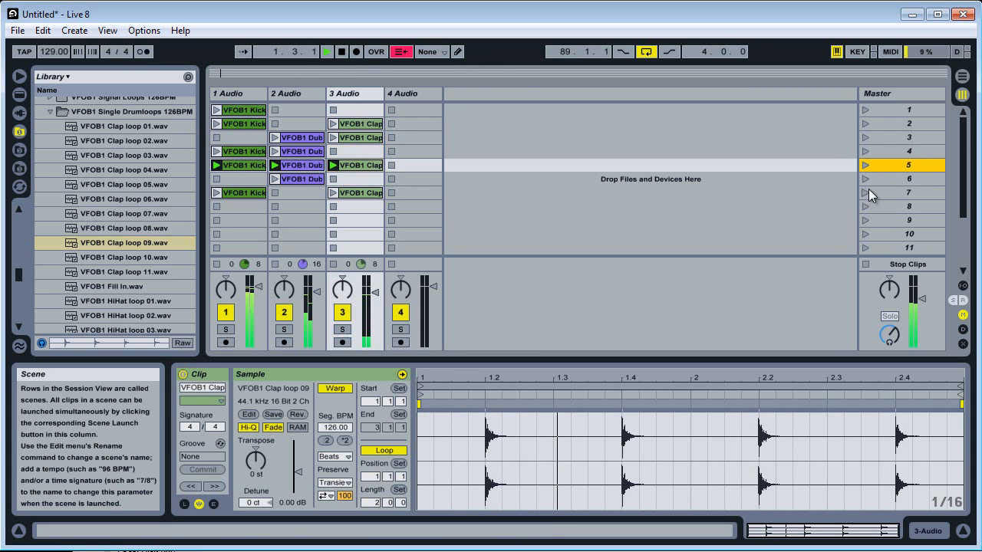
click(864, 181)
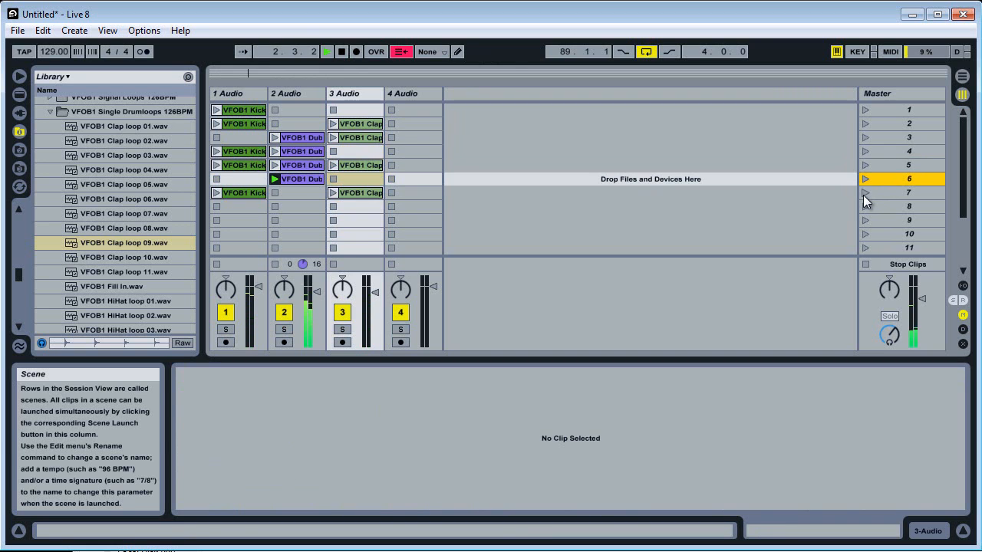
click(864, 194)
click(867, 110)
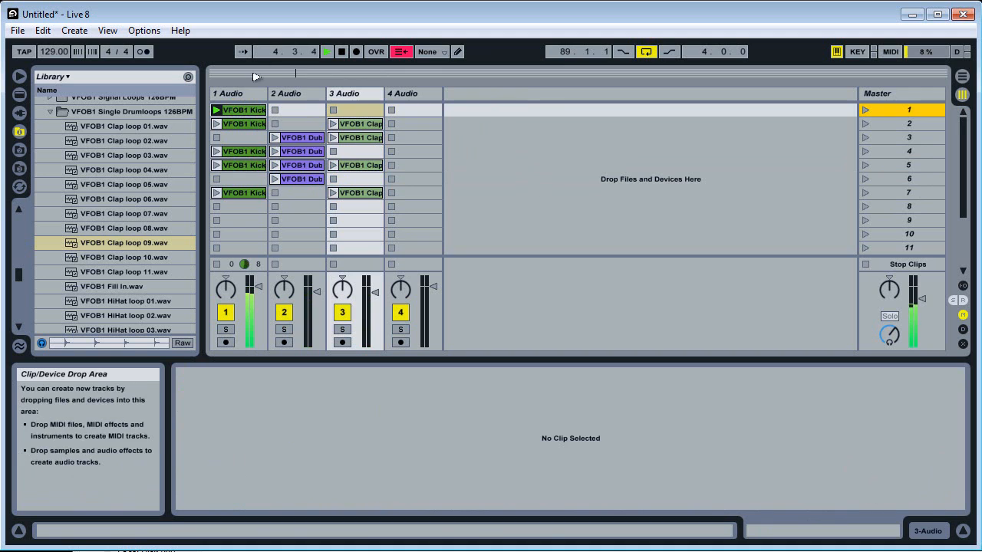
Transpose the kick clip in scene 1 of track 1 to -4 st while it plays.
click(240, 111)
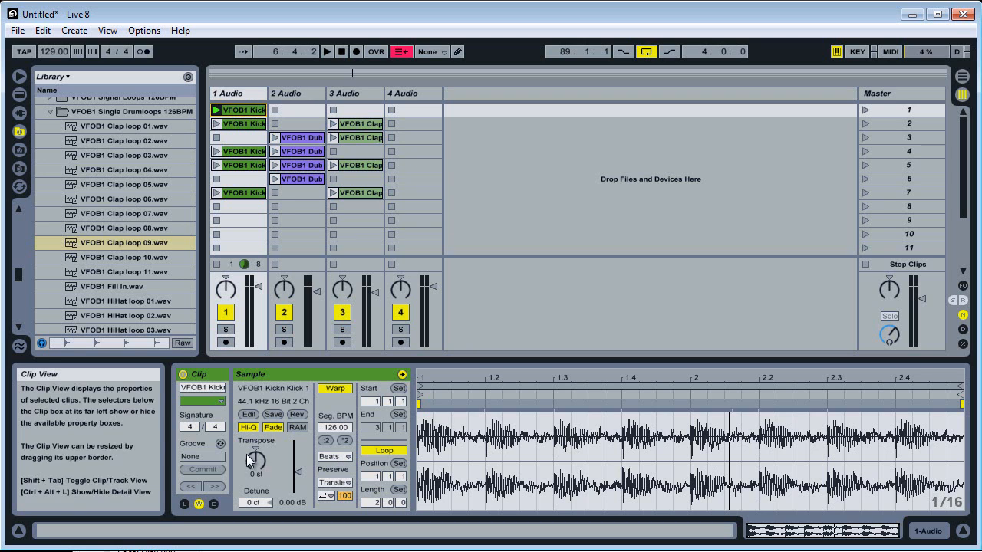
drag(254, 456, 255, 460)
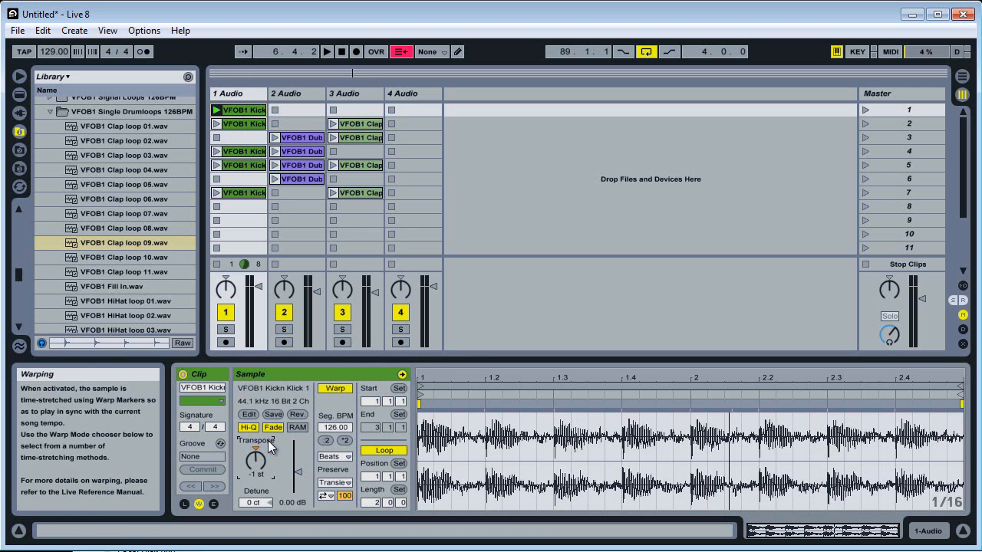
click(198, 504)
click(198, 504)
click(198, 504)
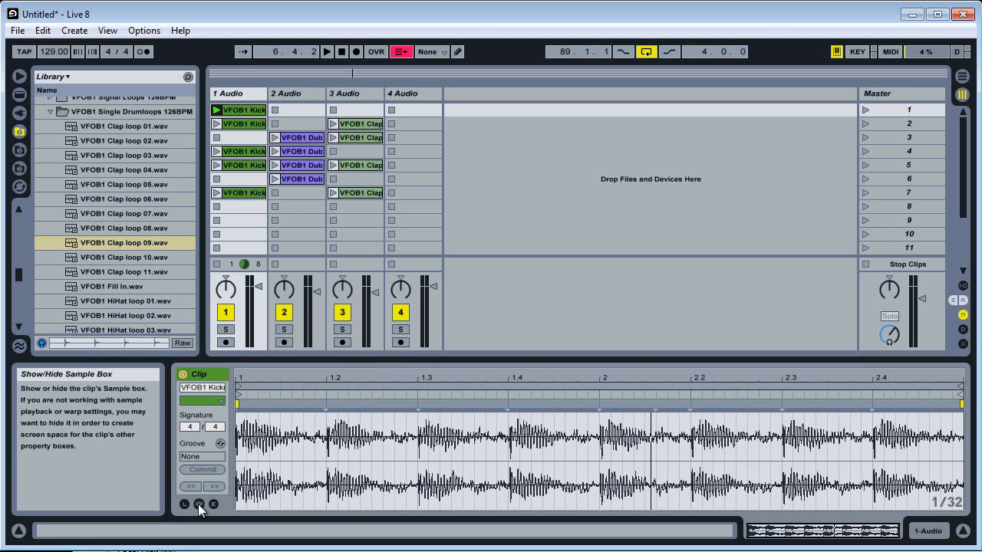
click(198, 504)
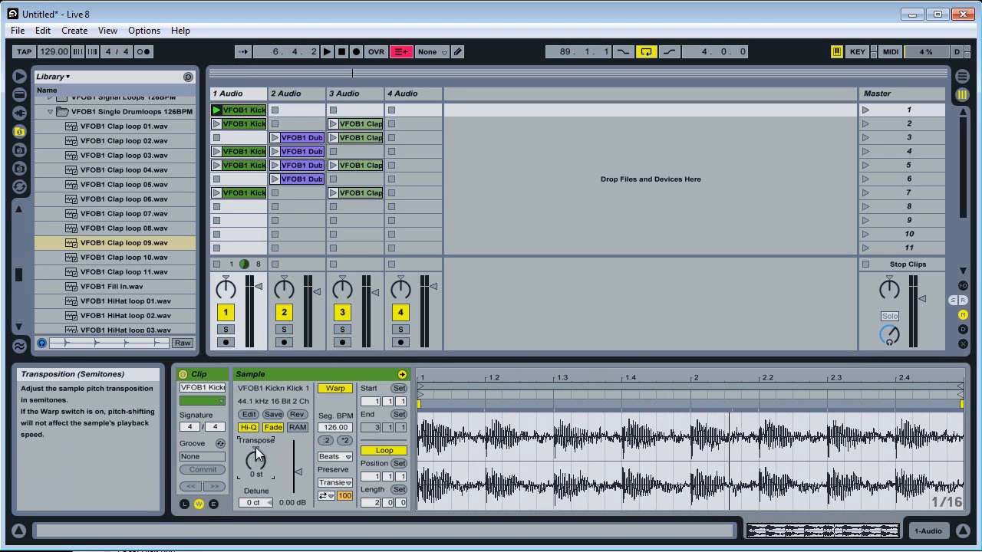
key(space)
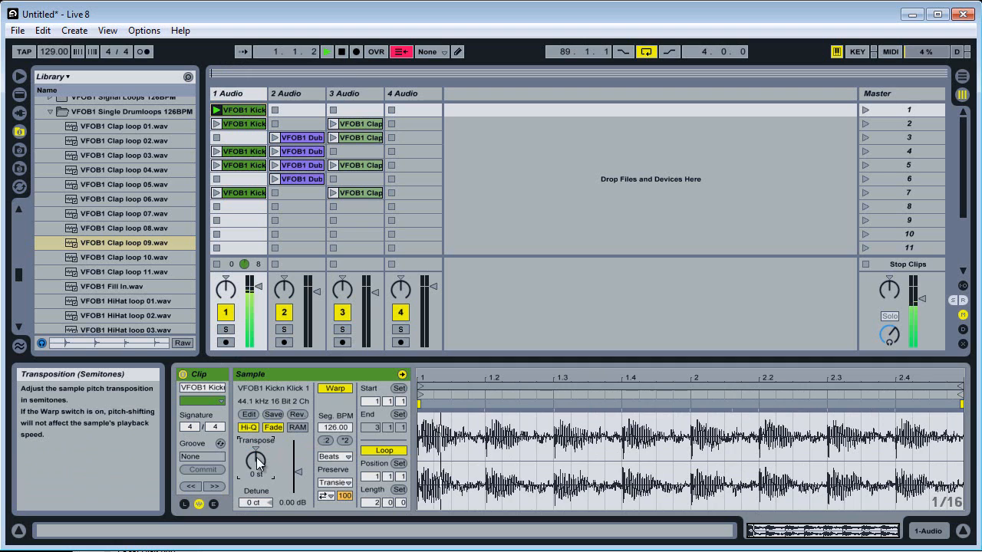
drag(256, 457, 256, 461)
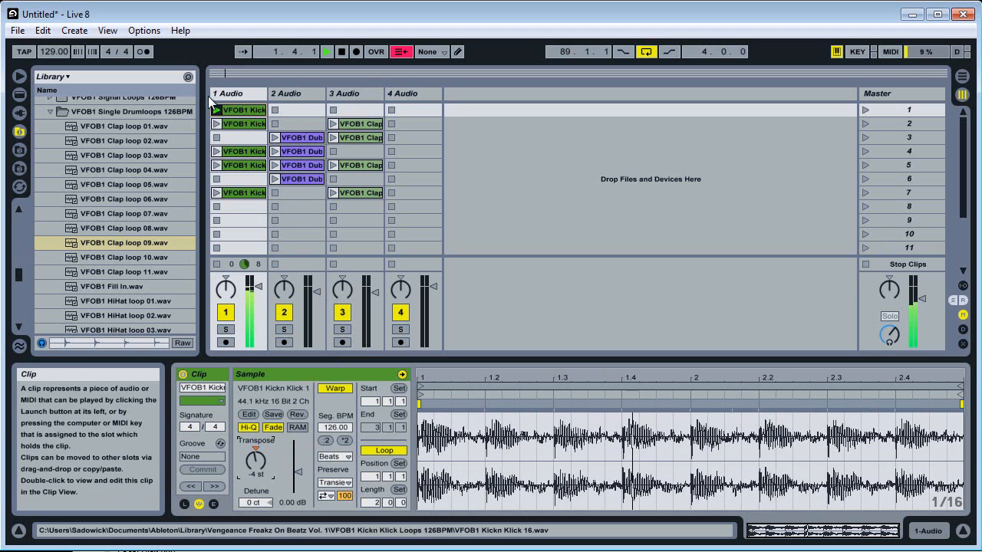
Launch the kick clips in scenes 2 and 1 of track 1 to compare their pitch, and stop playback.
key(space)
click(213, 125)
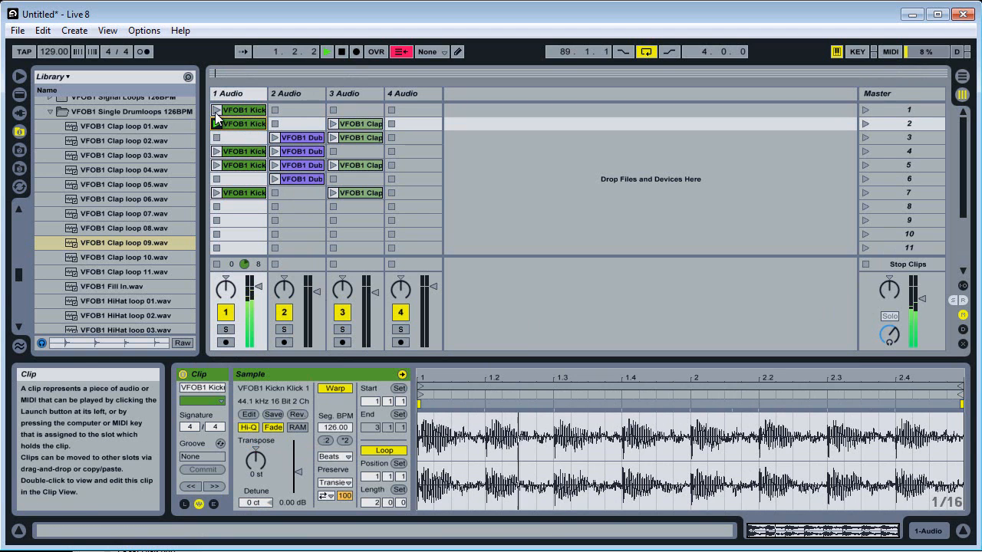
click(218, 109)
key(space)
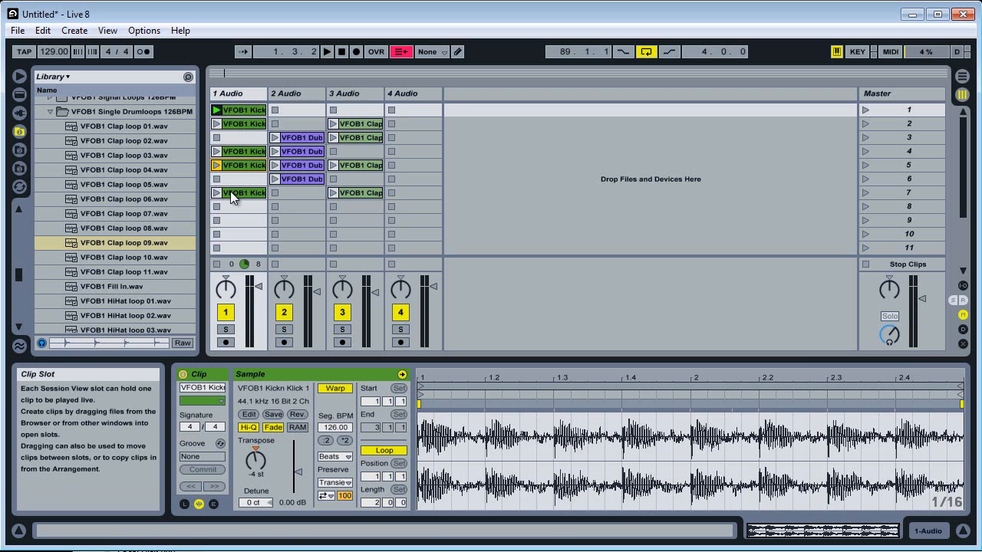
Launch the kick clips in scenes 2, 4, 5 and 7 of track 1, return to the scene 1 clip, and stop playback.
click(216, 123)
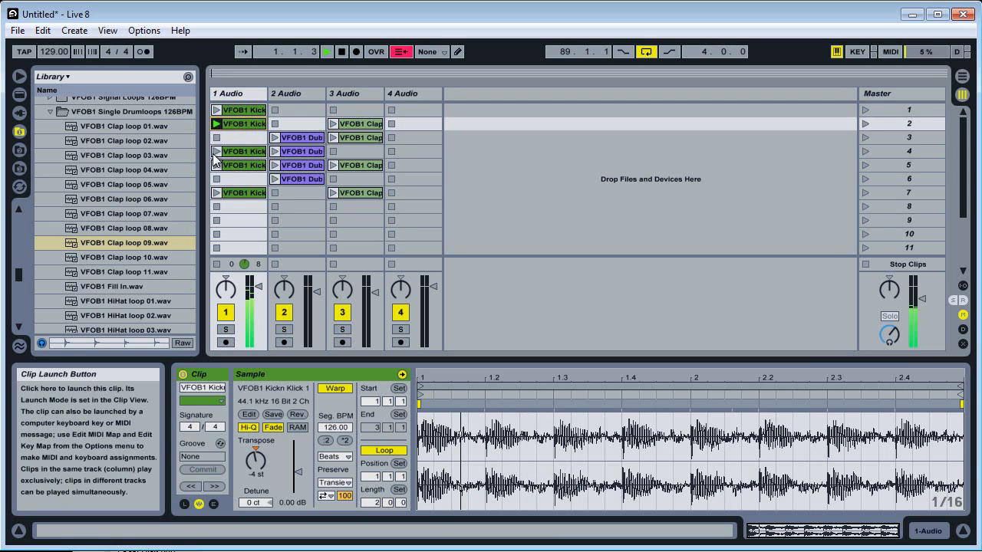
click(215, 153)
click(216, 166)
click(216, 193)
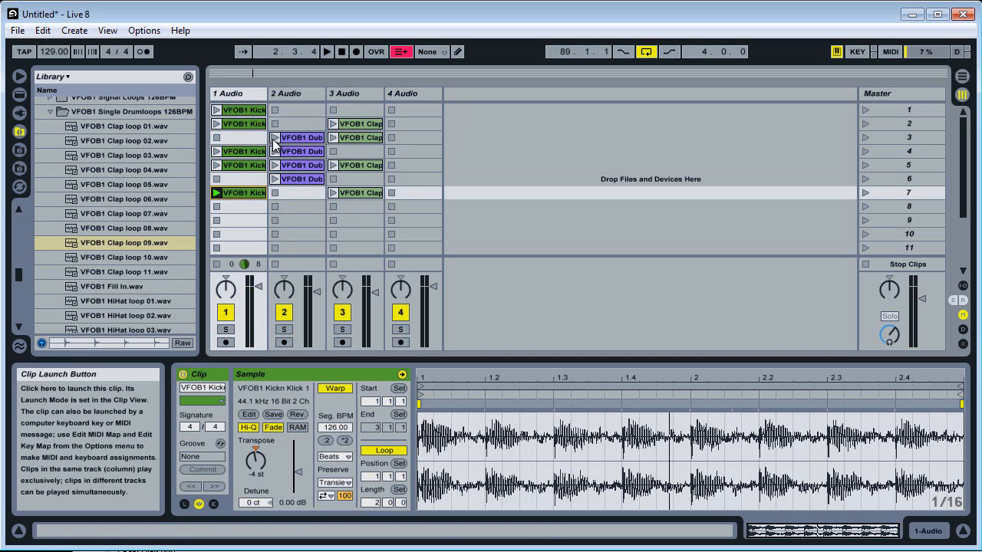
click(219, 110)
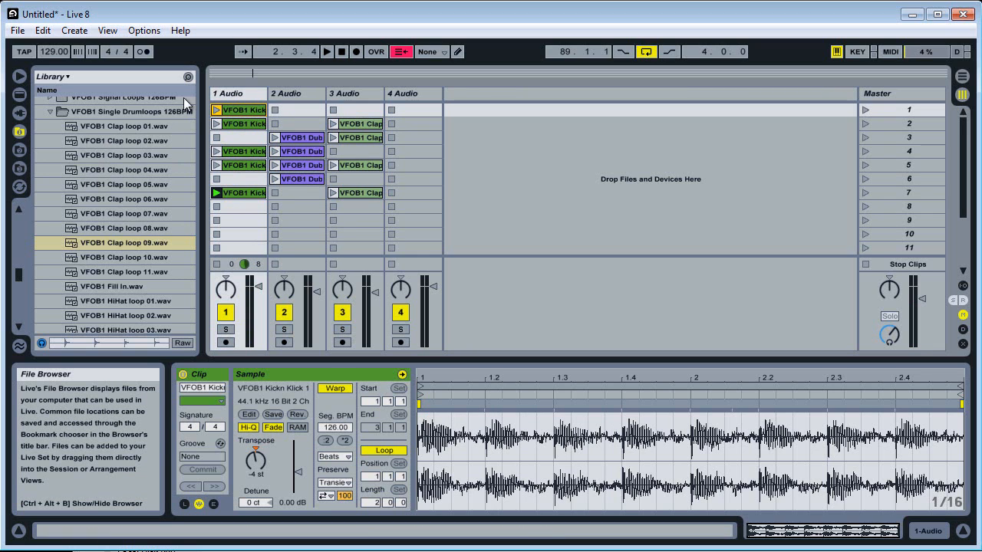
key(space)
key(space)
Keep the scene 1 kick clip's warp mode at Beats and set its Preserve value to 1/4.
click(330, 459)
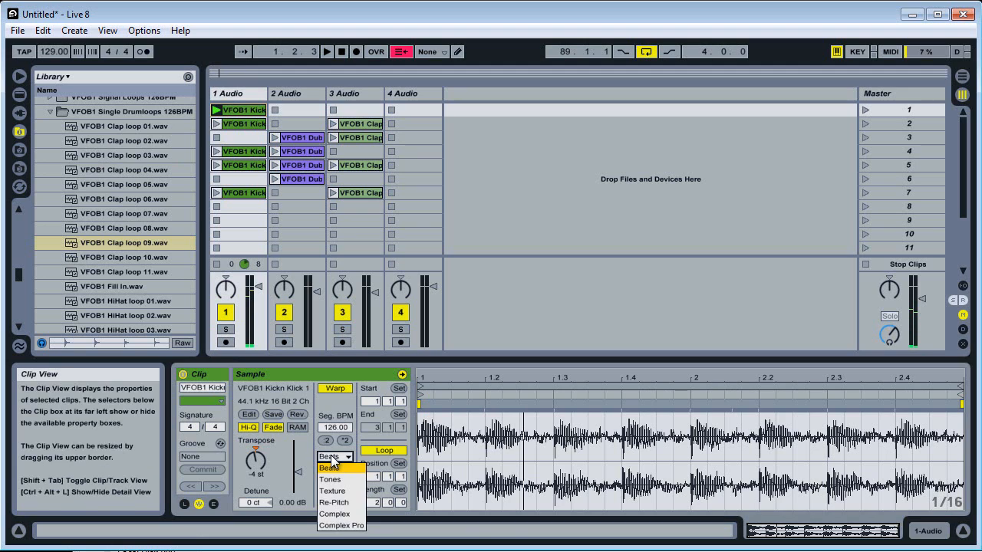
click(333, 469)
click(338, 483)
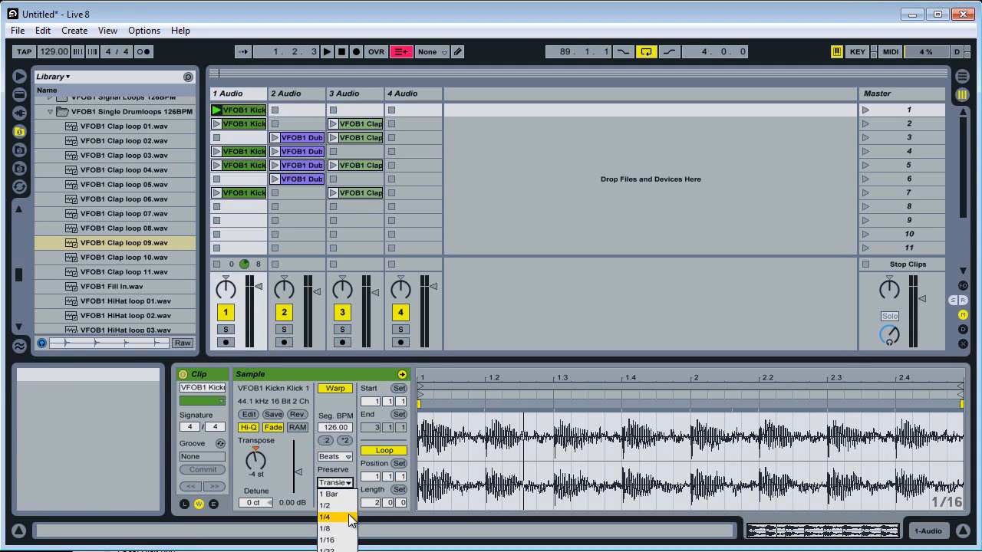
click(326, 526)
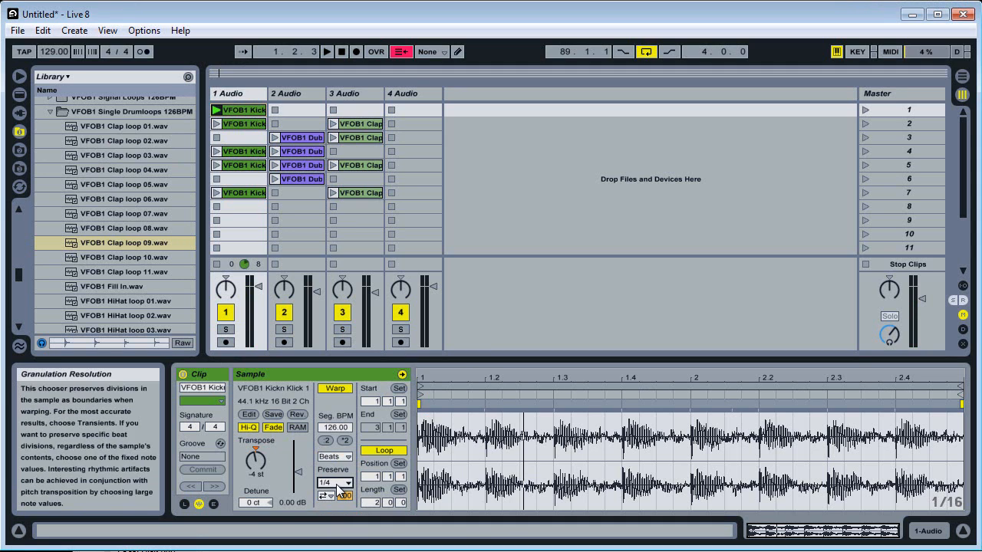
Turn off transient looping for the scene 1 kick clip, set its transient envelope to 39, and compare scenes 2 and 1 by launching them.
click(323, 497)
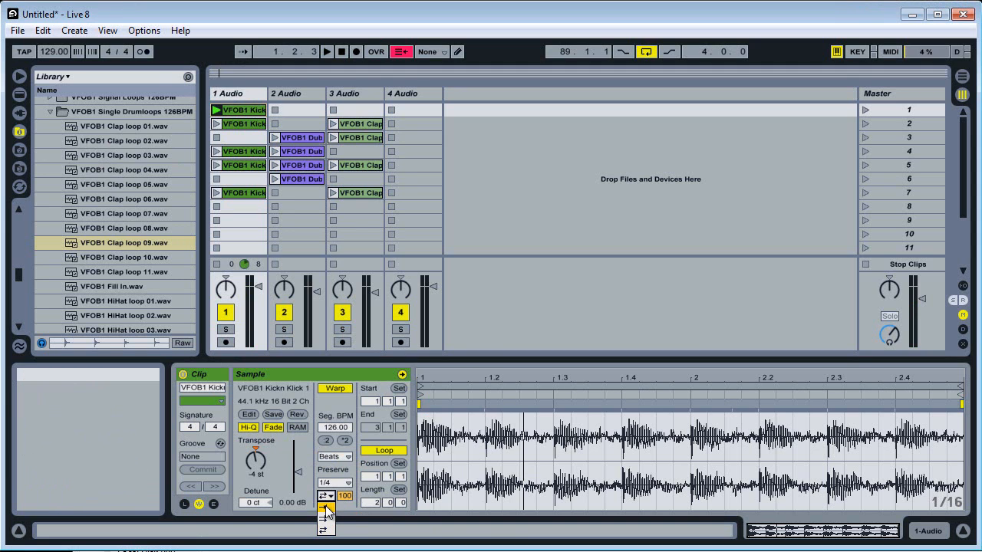
click(325, 508)
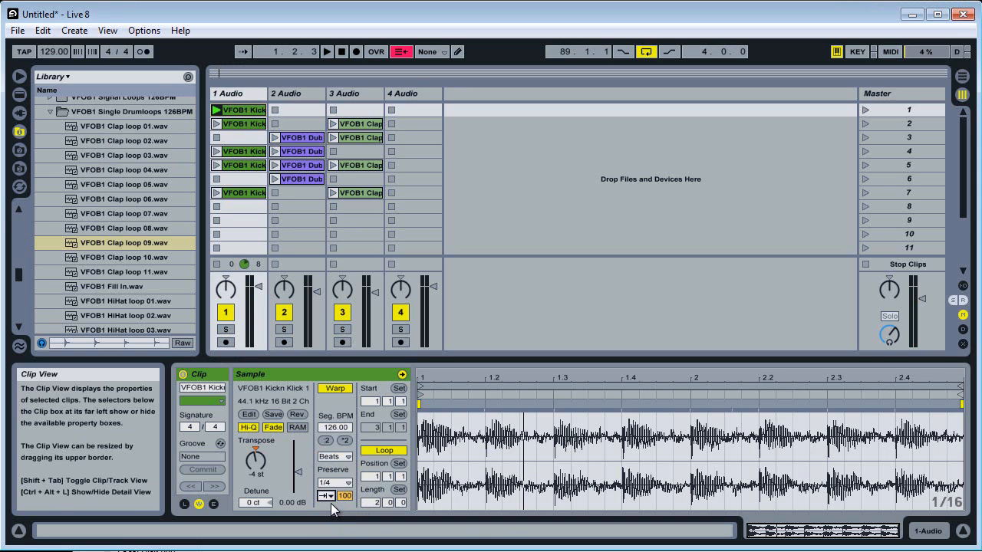
key(space)
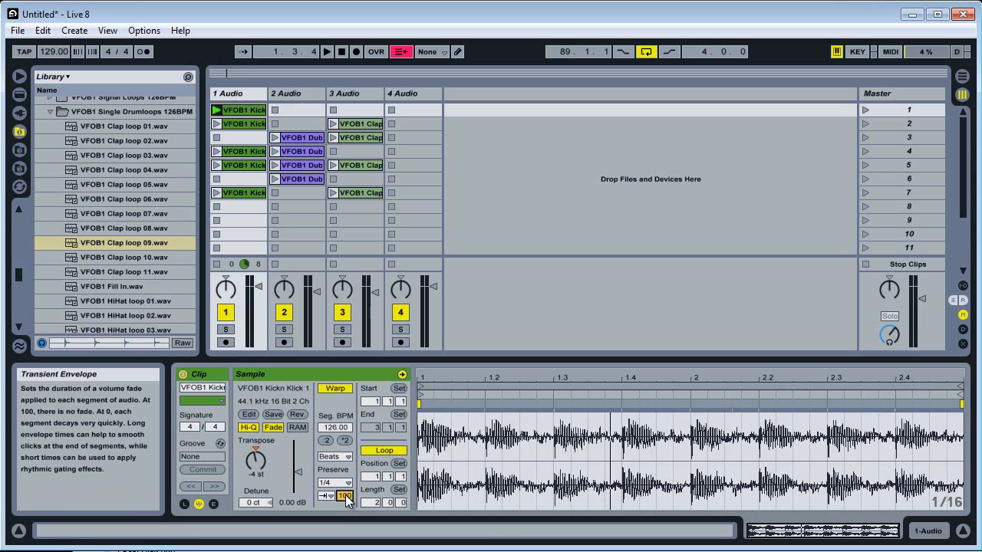
key(space)
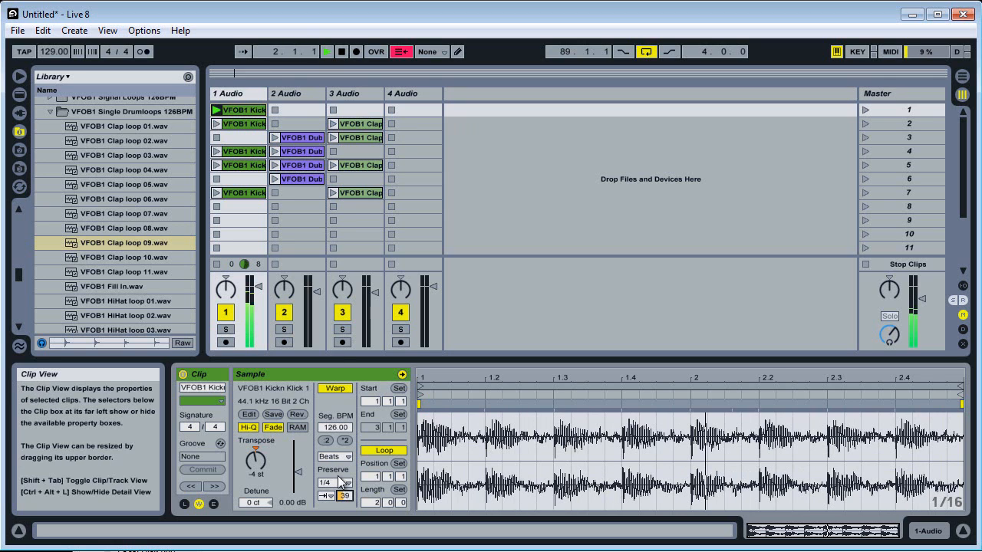
click(864, 125)
click(864, 112)
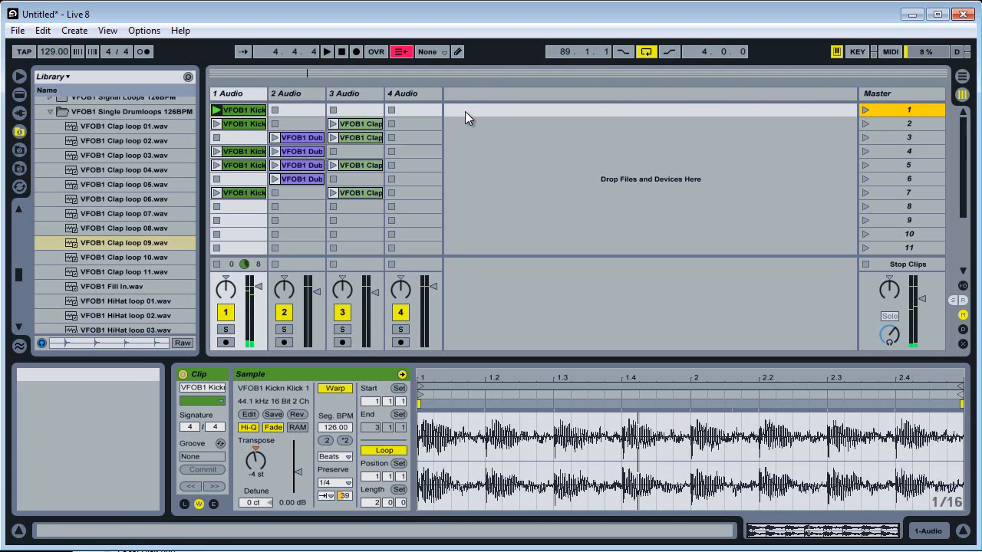
Color the kick clip in scene 1 of track 1 cyan and paste a copy of it over the kick clip in scene 7.
right_click(247, 110)
click(326, 364)
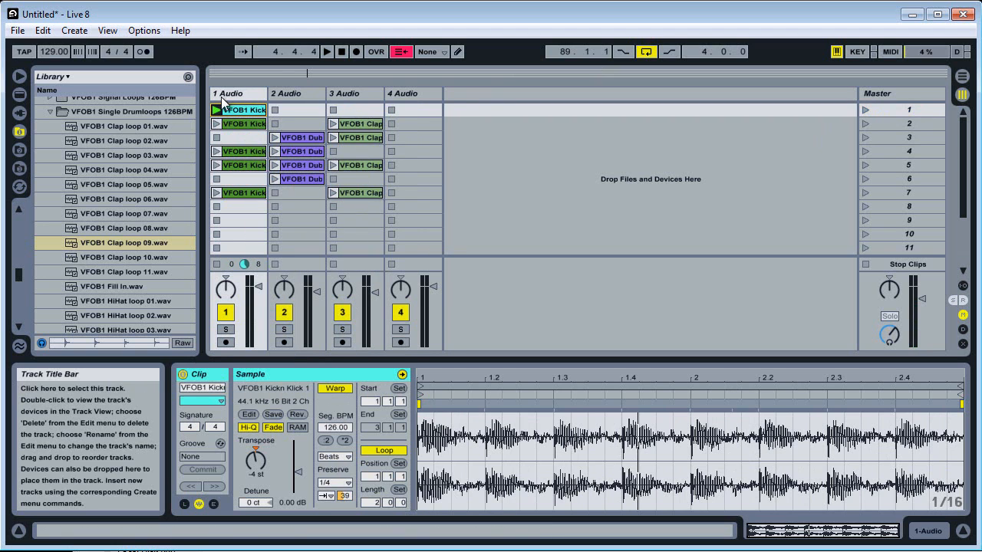
right_click(247, 109)
click(269, 125)
click(247, 192)
key(ctrl+v)
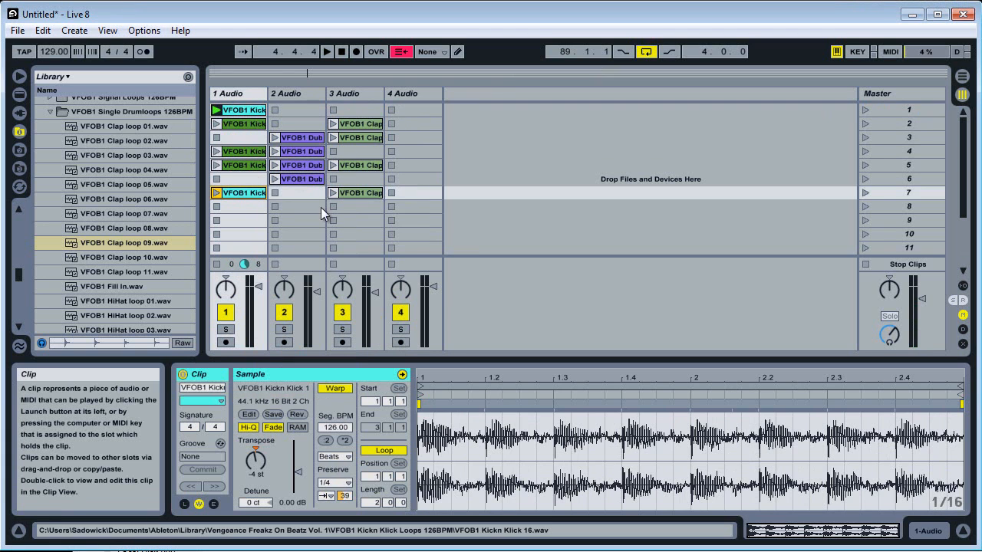
Paste the cyan kick clip into scene 8 of track 1, launch it, and copy the green kick clip from scene 5 into scene 7.
key(space)
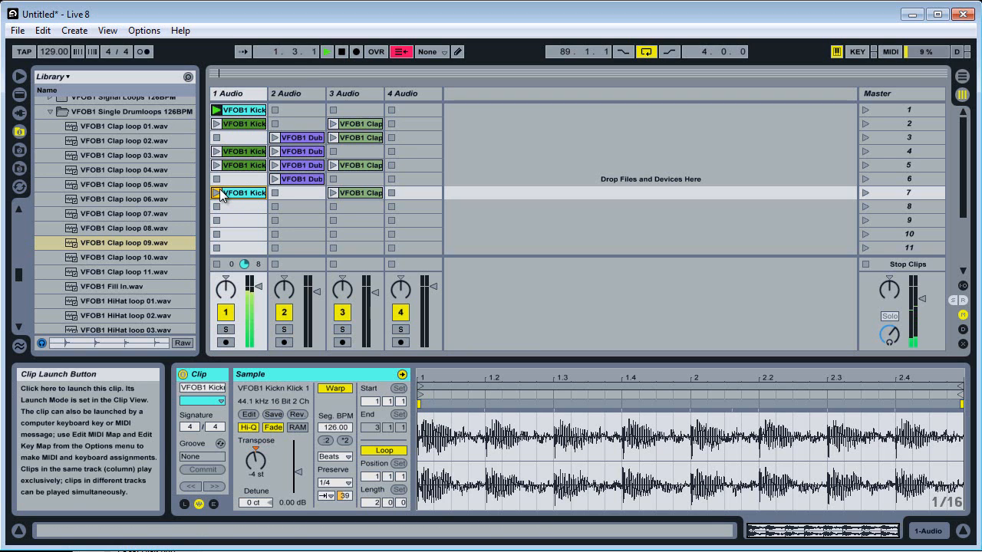
click(216, 192)
click(229, 206)
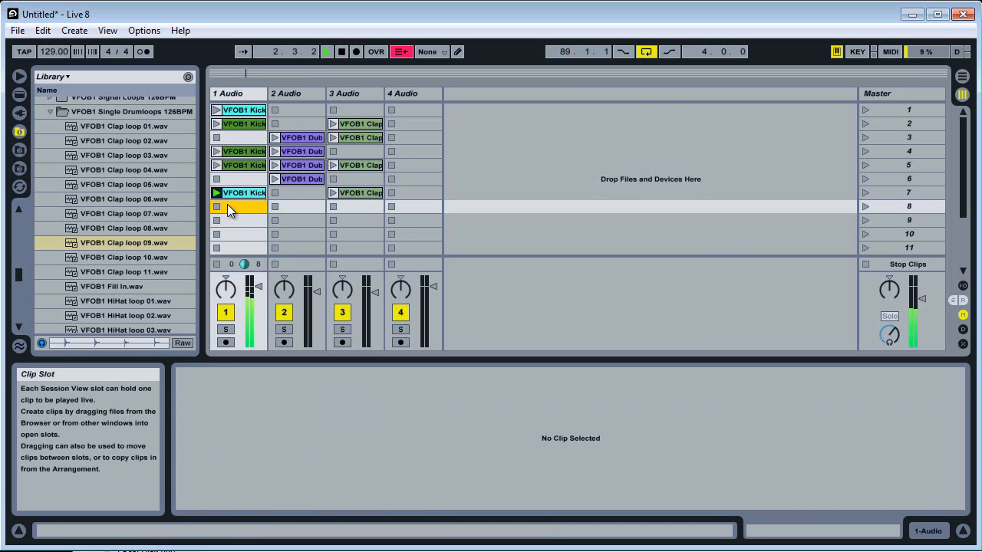
key(ctrl+v)
click(218, 207)
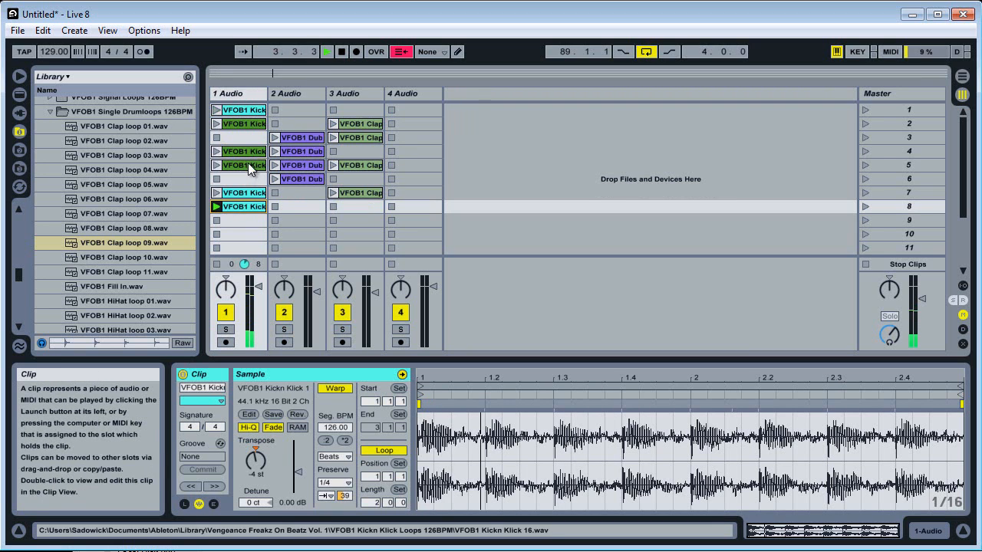
drag(248, 164, 239, 191)
Show the clap clip in scene 7 and the dub clip in scene 3, and launch the dub clips in scenes 3 and 4.
click(355, 194)
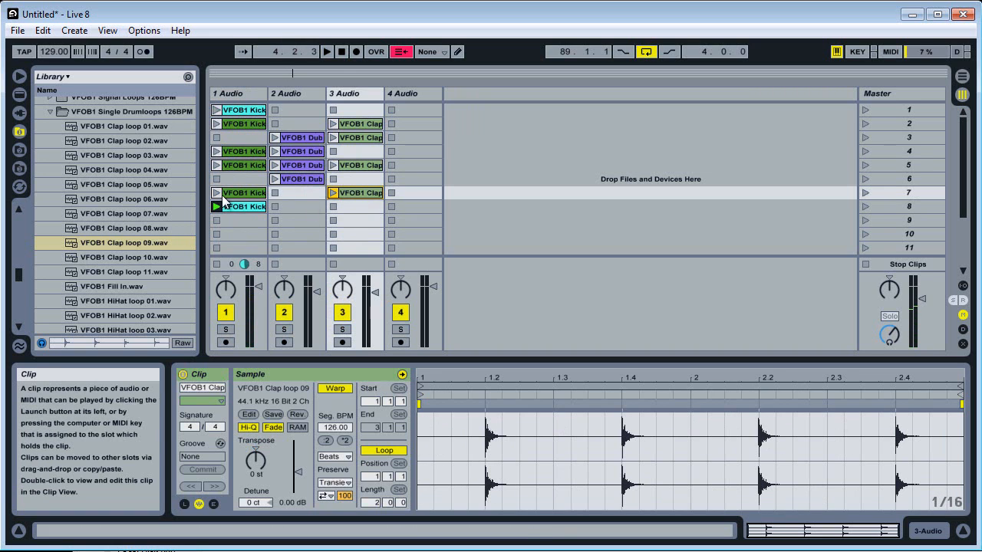
click(298, 138)
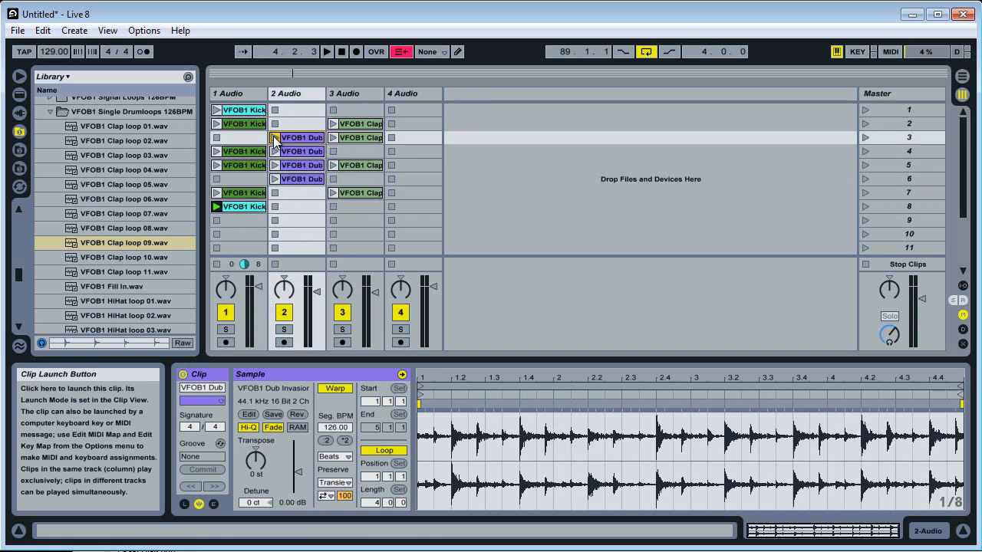
click(275, 138)
click(275, 151)
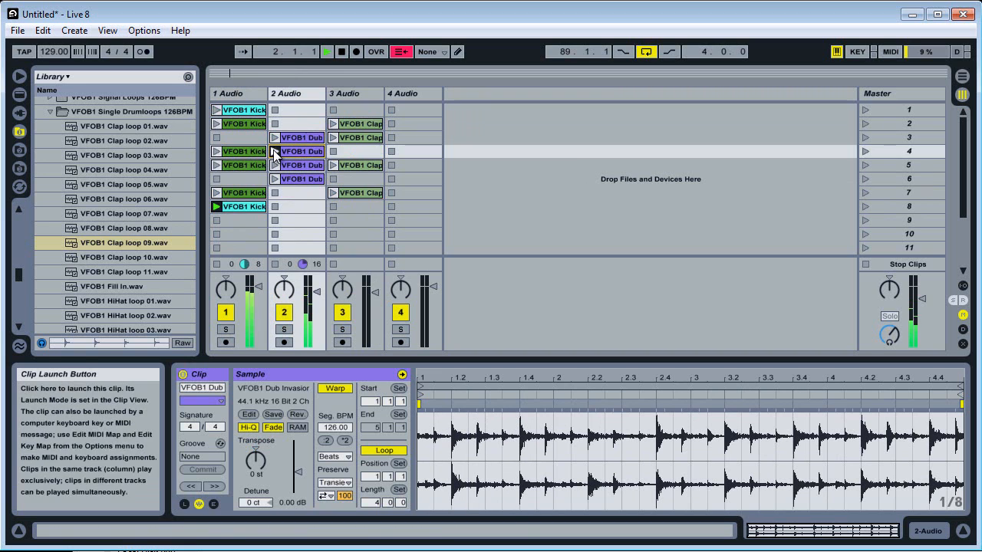
Launch scene 4 and set the transposition of its dub clip on track 2 to -2 st.
click(864, 151)
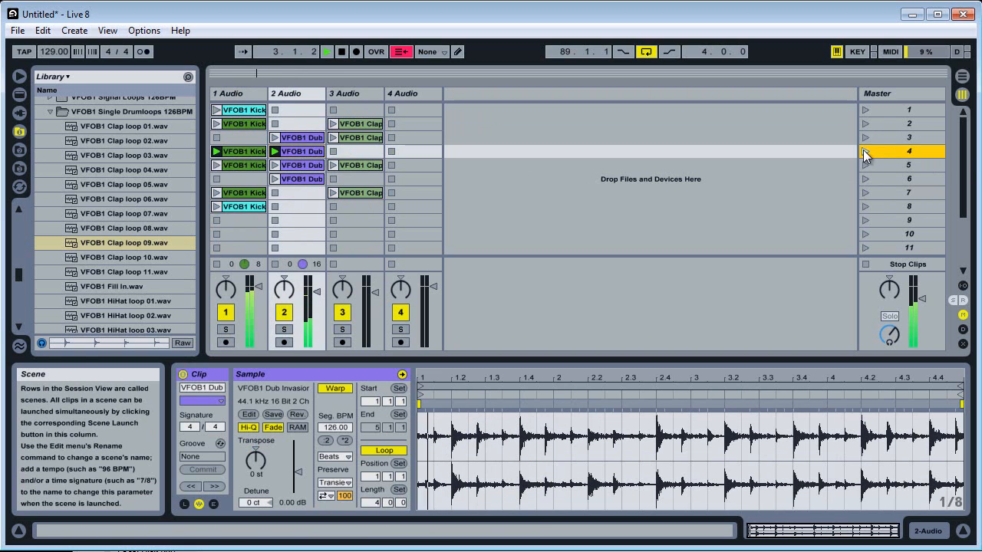
click(293, 94)
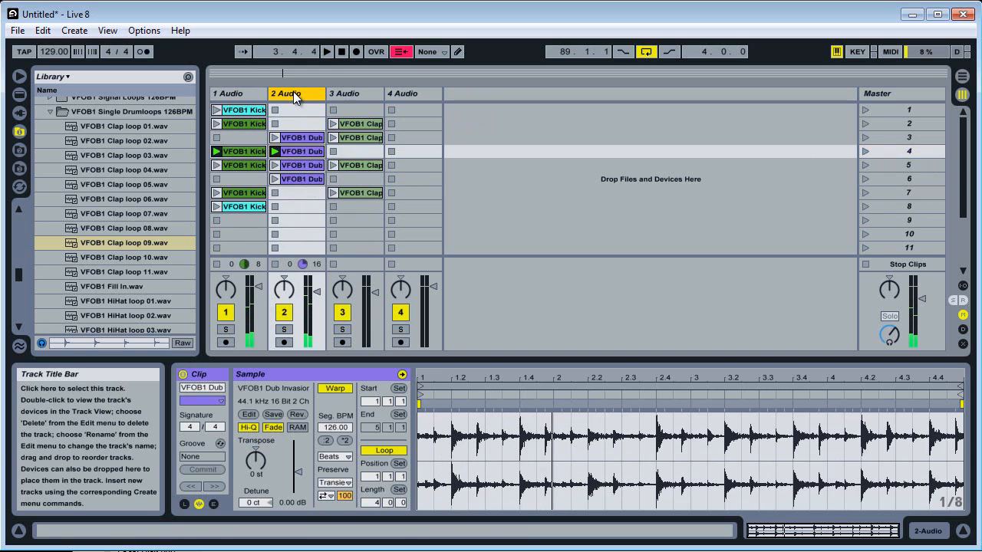
click(276, 154)
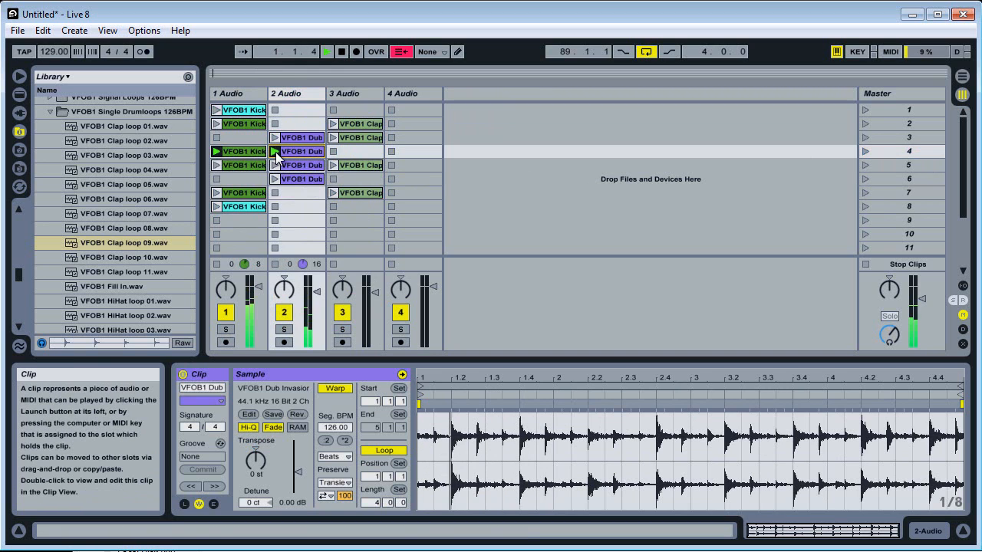
click(259, 457)
key(space)
key(Up)
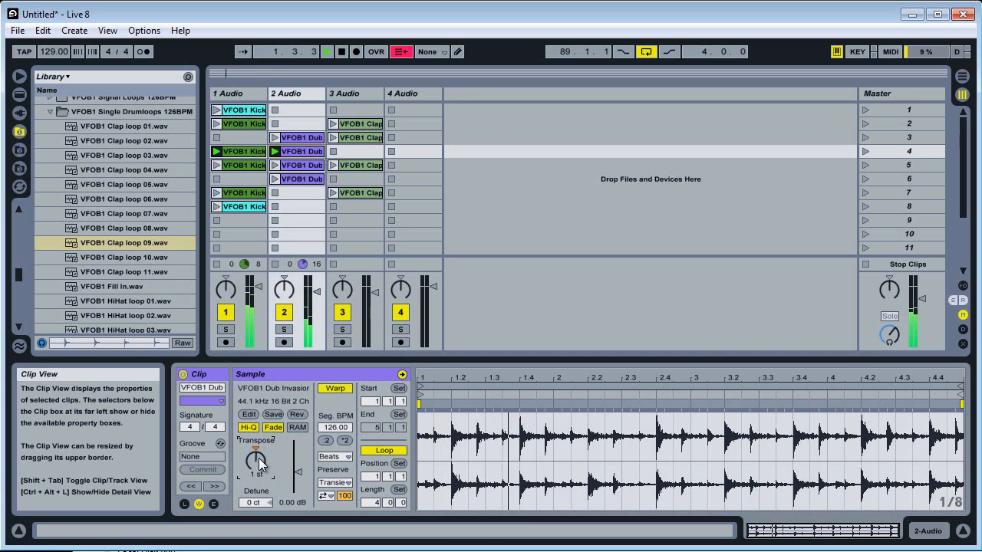
drag(259, 458, 259, 458)
key(Up)
key(Up)
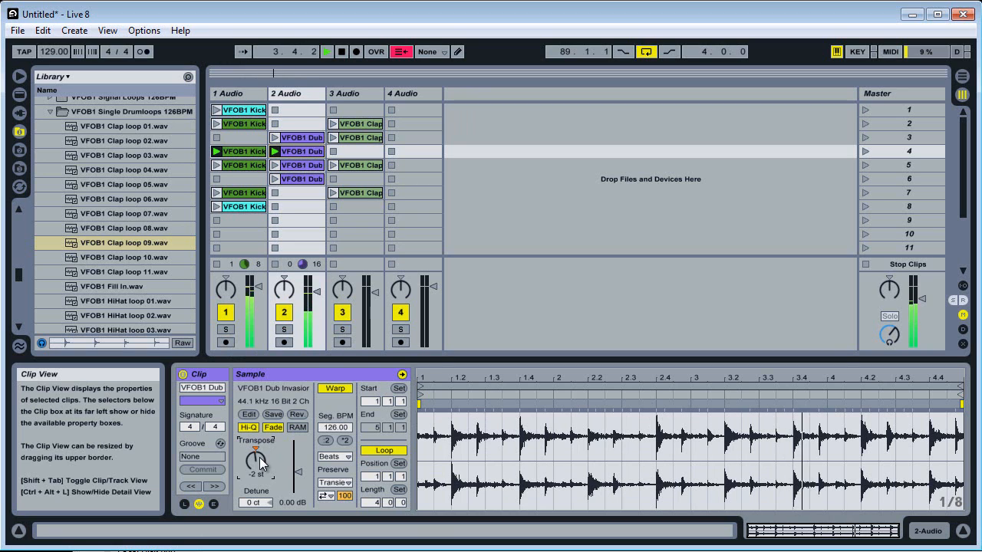
Set the warp mode of the dub clip in scene 4 to Complex.
click(336, 483)
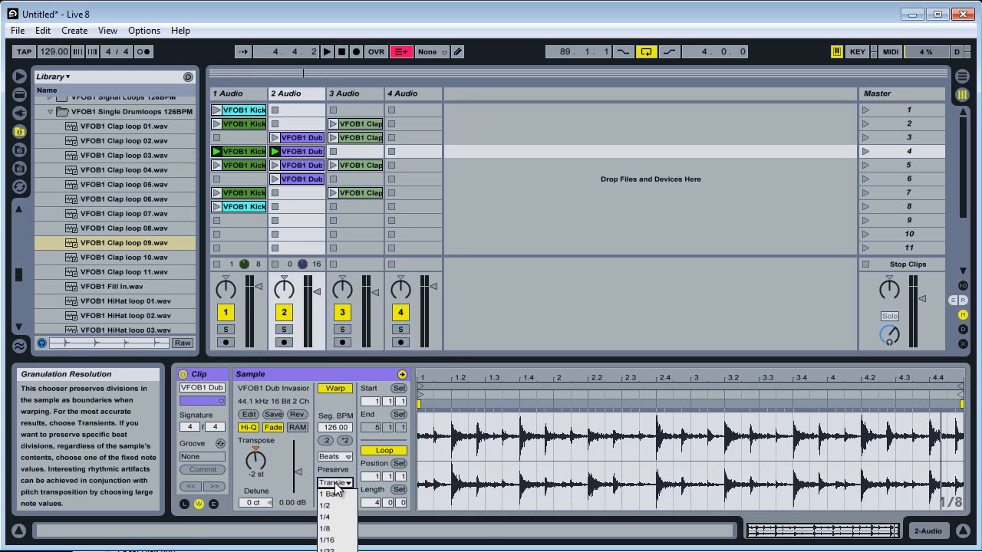
click(342, 451)
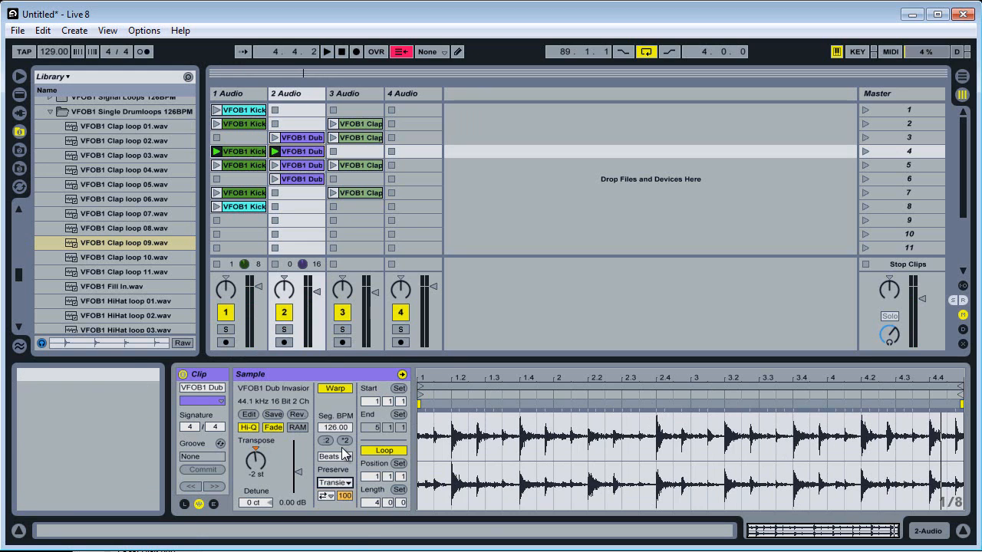
click(342, 456)
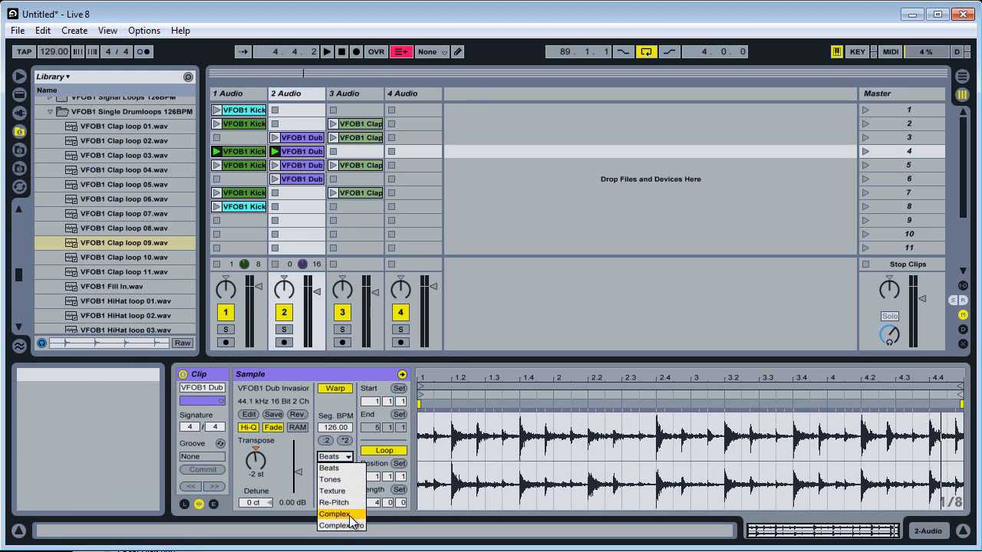
click(350, 514)
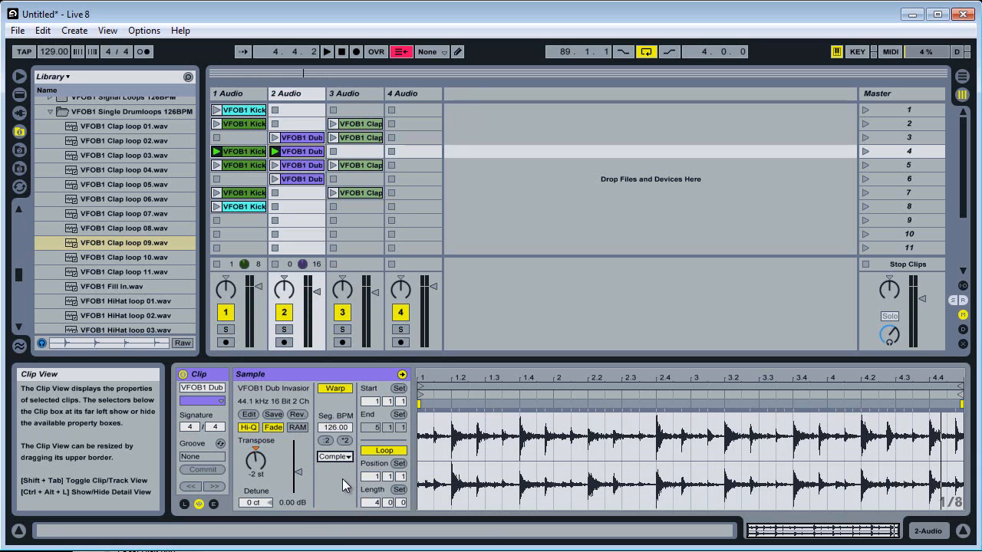
Try the Tones and Complex Pro warp modes on the scene 4 dub clip and audition them.
click(334, 456)
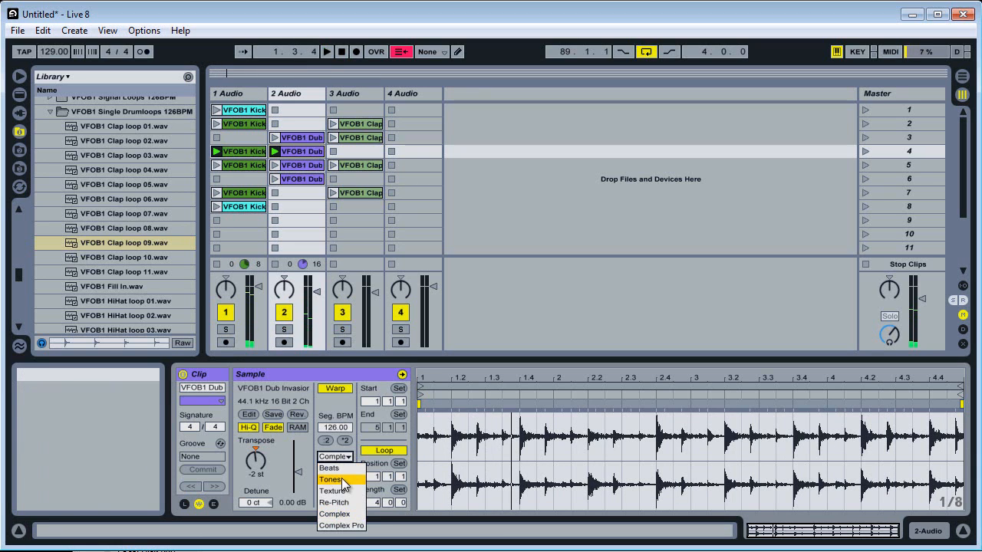
click(343, 480)
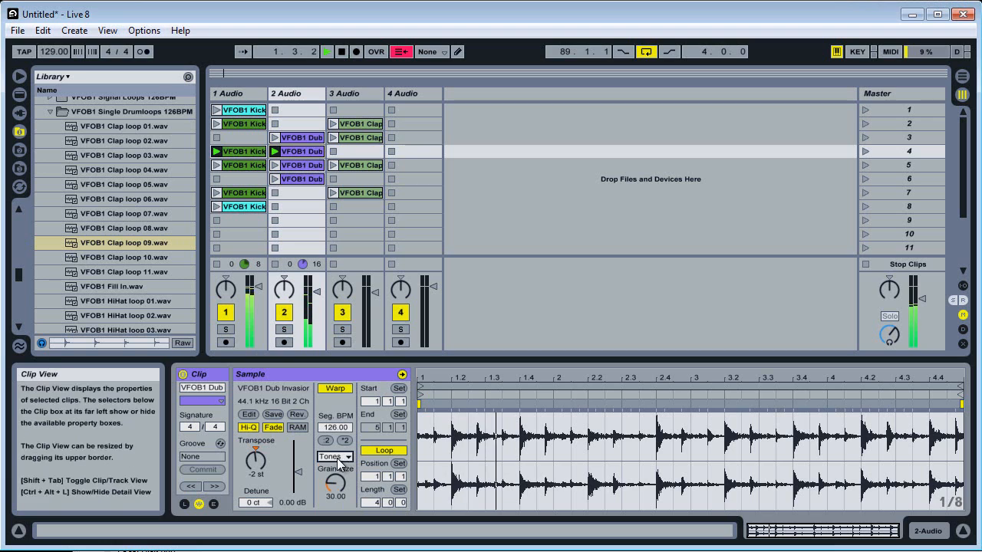
click(342, 459)
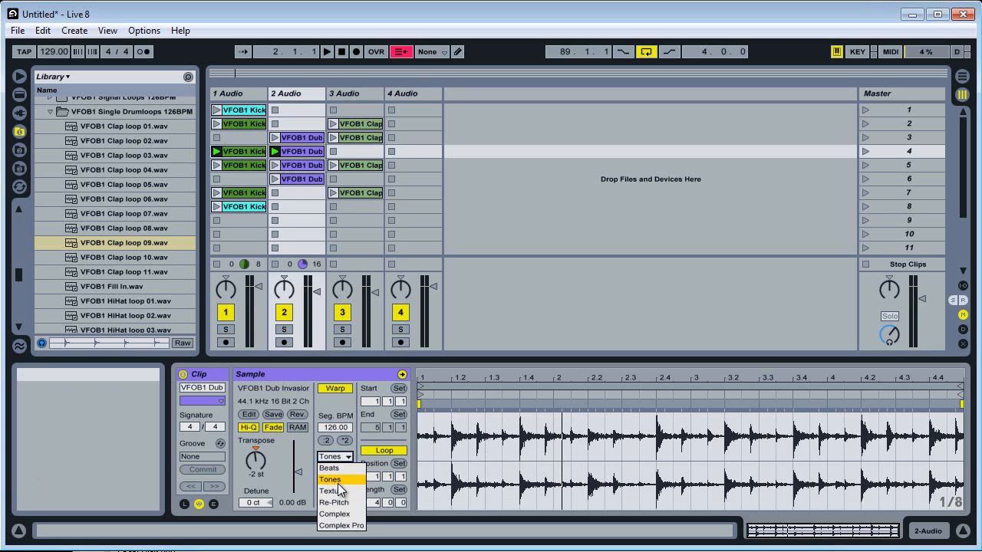
click(344, 478)
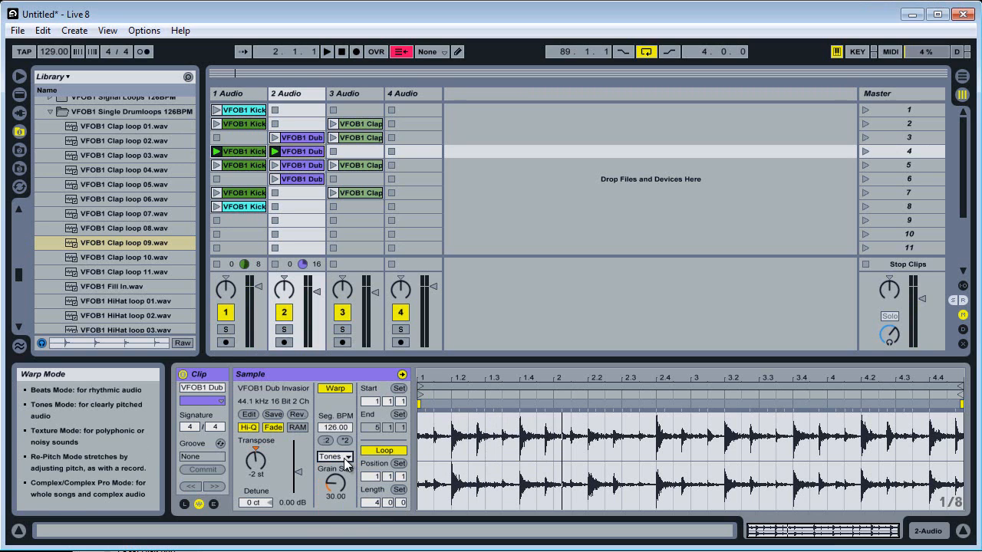
click(344, 458)
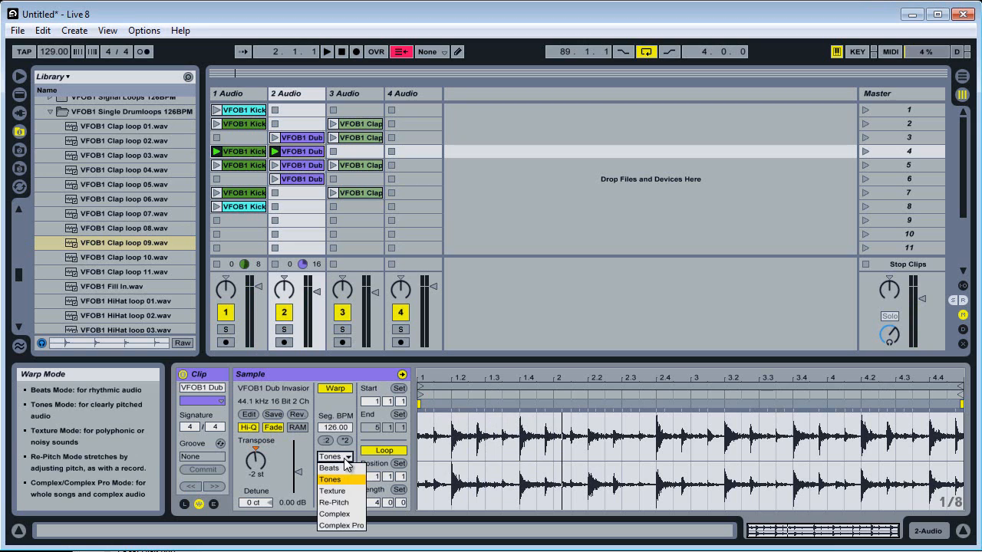
click(352, 525)
key(space)
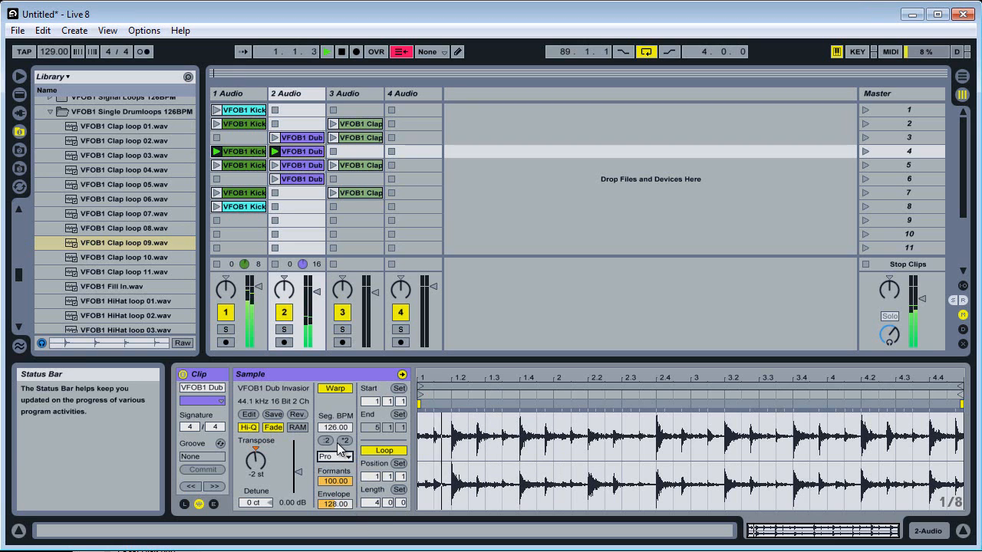
Return the scene 4 dub clip's warp mode to Complex and play the scene to hear it.
click(342, 456)
click(345, 514)
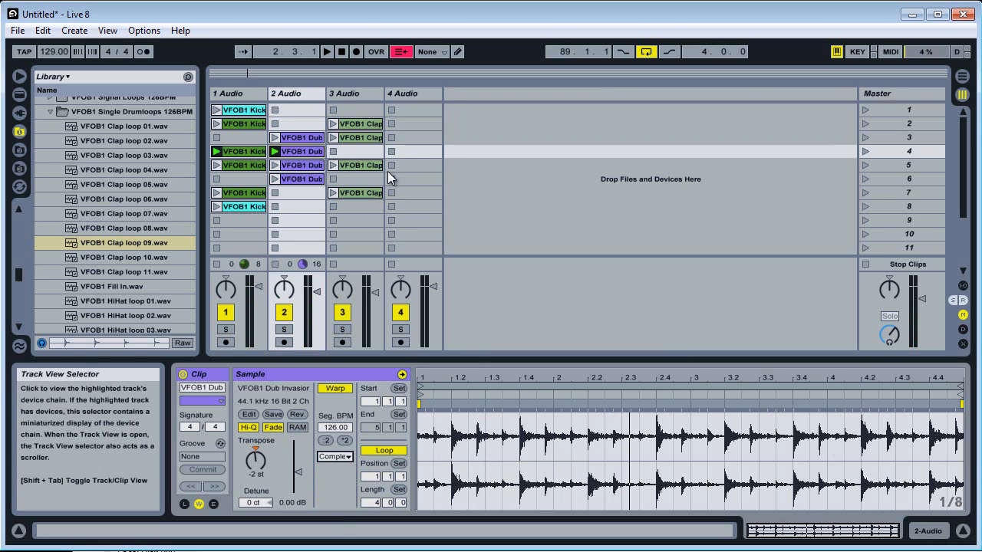
key(space)
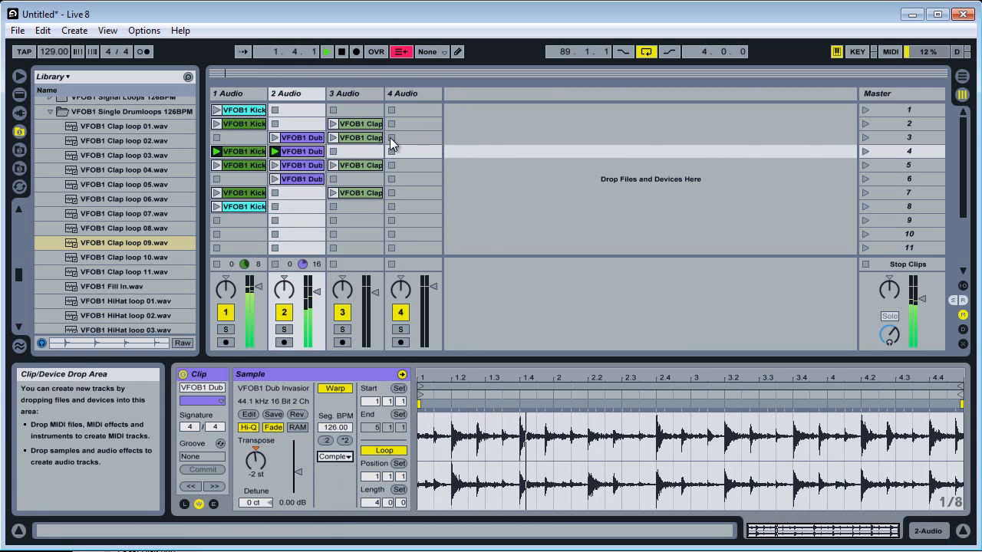
key(space)
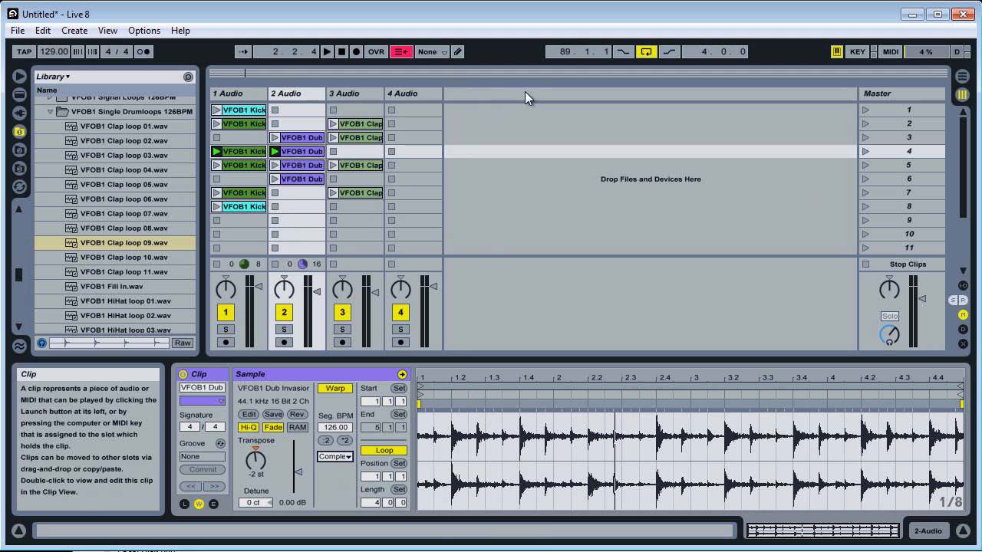
Switch all tracks back to arrangement playback and reset the stopped transport to 1.1.1.
click(344, 93)
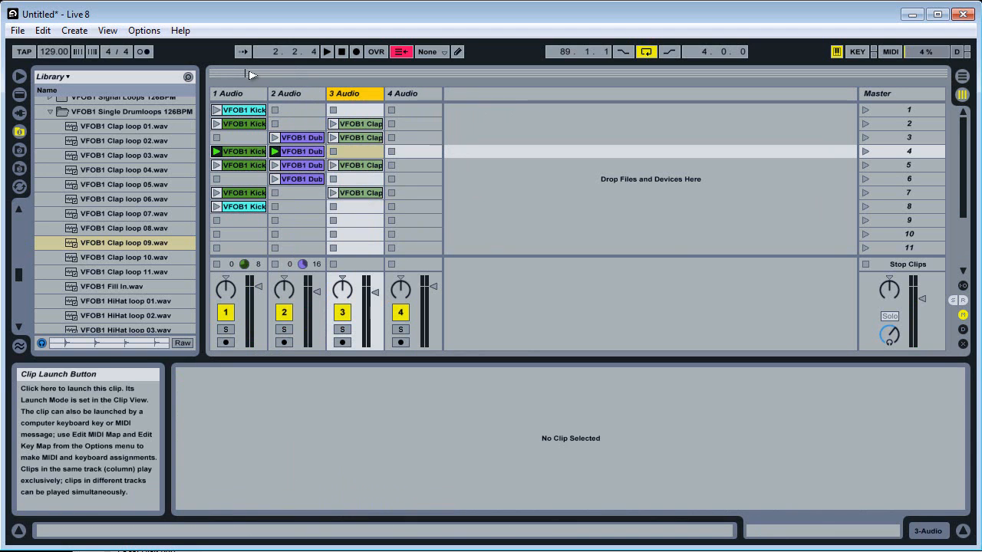
click(239, 93)
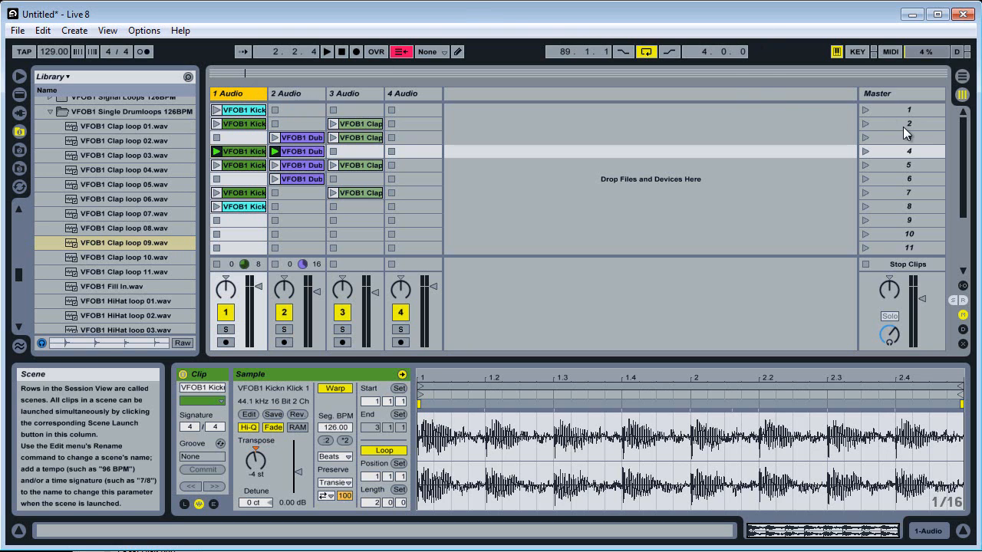
click(400, 52)
double_click(342, 51)
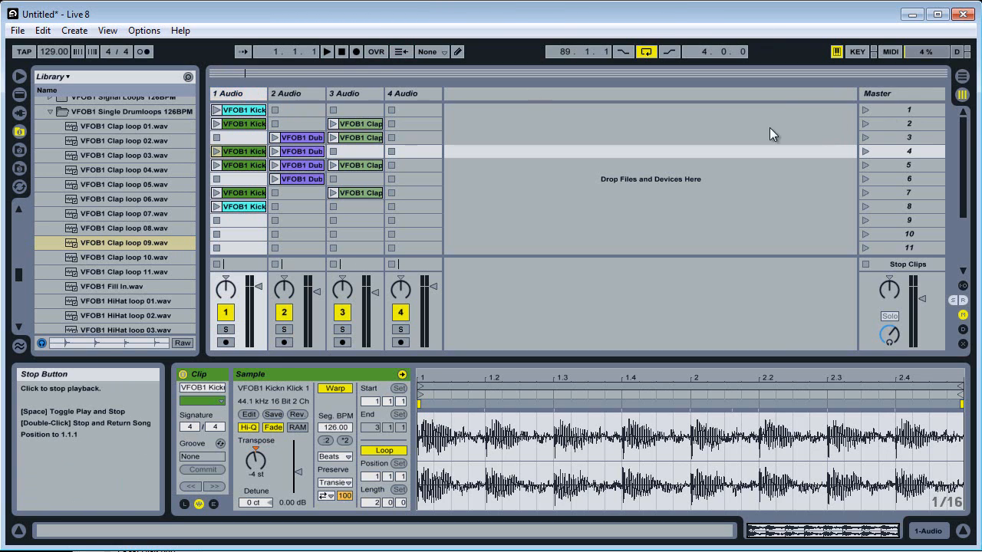
Select scenes 1 through 8 and place copies of their clips in the Arrangement View starting at bar 25.
click(909, 110)
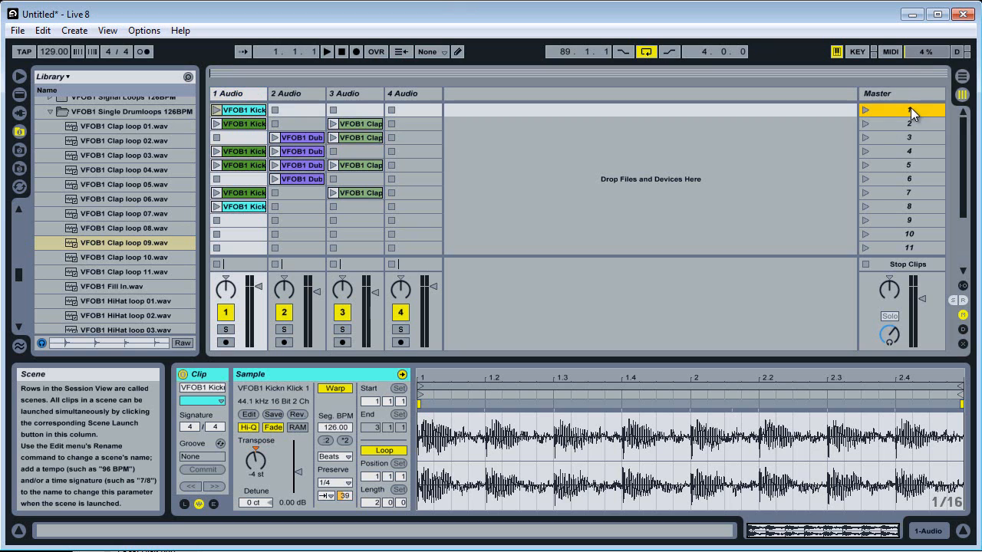
shift+click(891, 205)
mouse_move(880, 108)
mouse_down()
mouse_move(959, 78)
mouse_move(594, 150)
mouse_move(279, 153)
mouse_move(304, 159)
mouse_up()
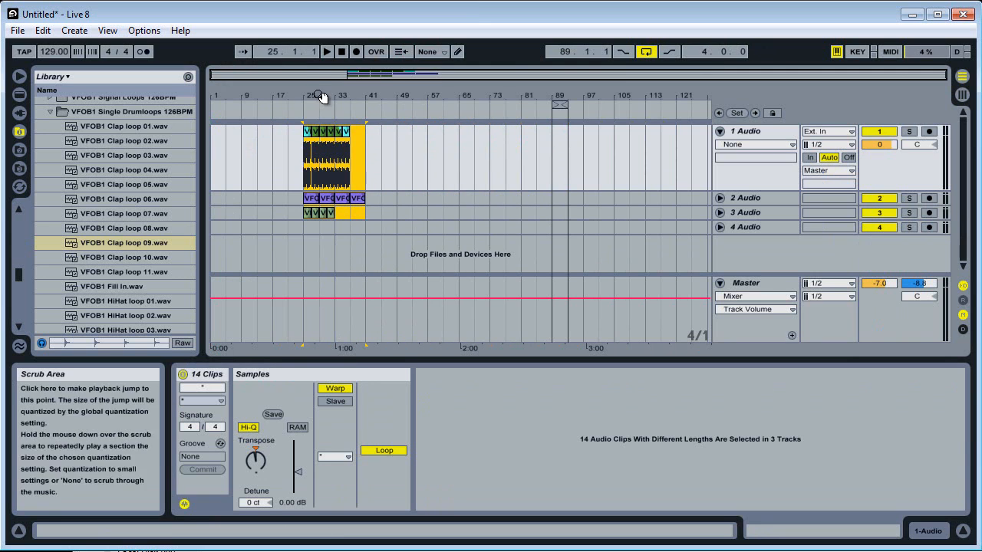
Play the arrangement from bar 25 and examine the settings of the green and cyan kick clips on track 1.
drag(323, 95, 320, 102)
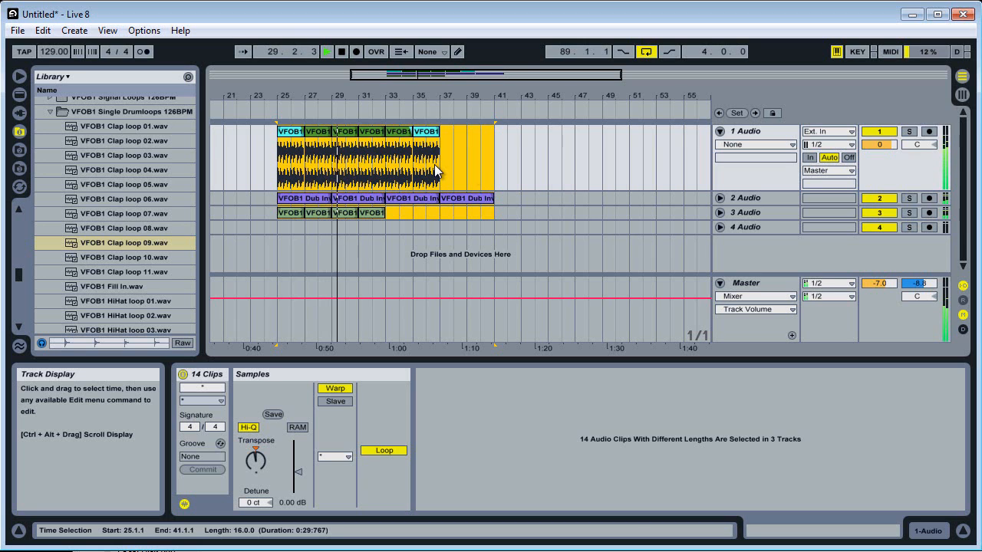
click(323, 136)
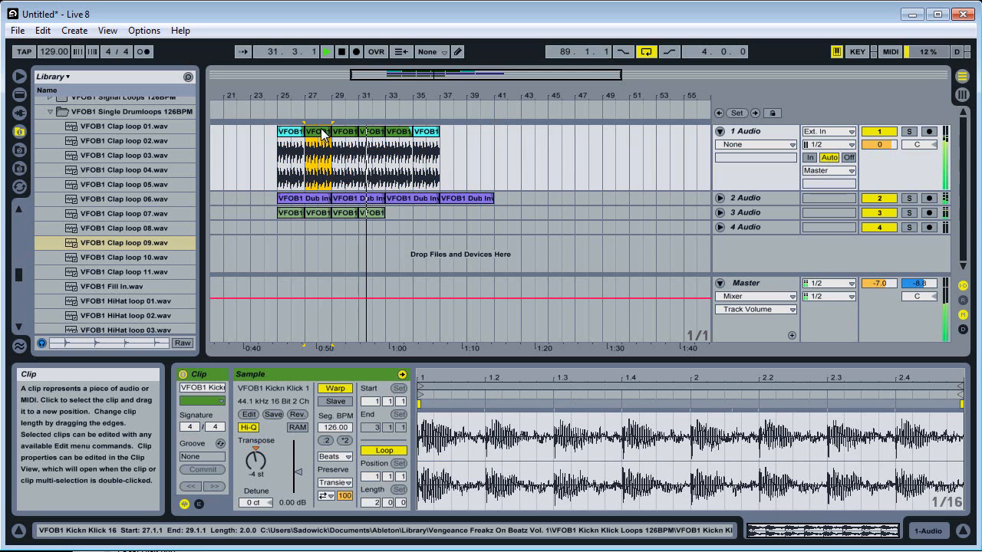
click(345, 132)
click(398, 132)
click(288, 132)
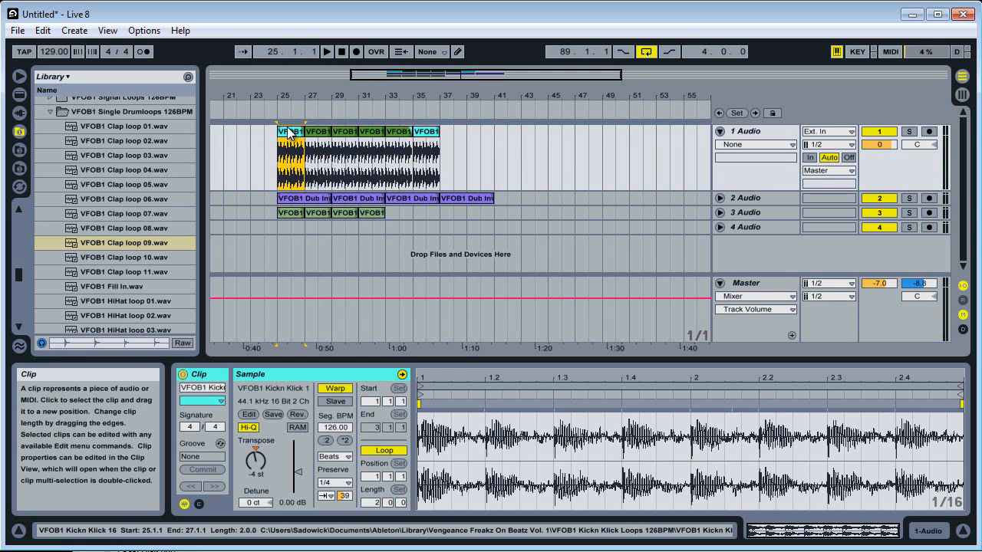
key(space)
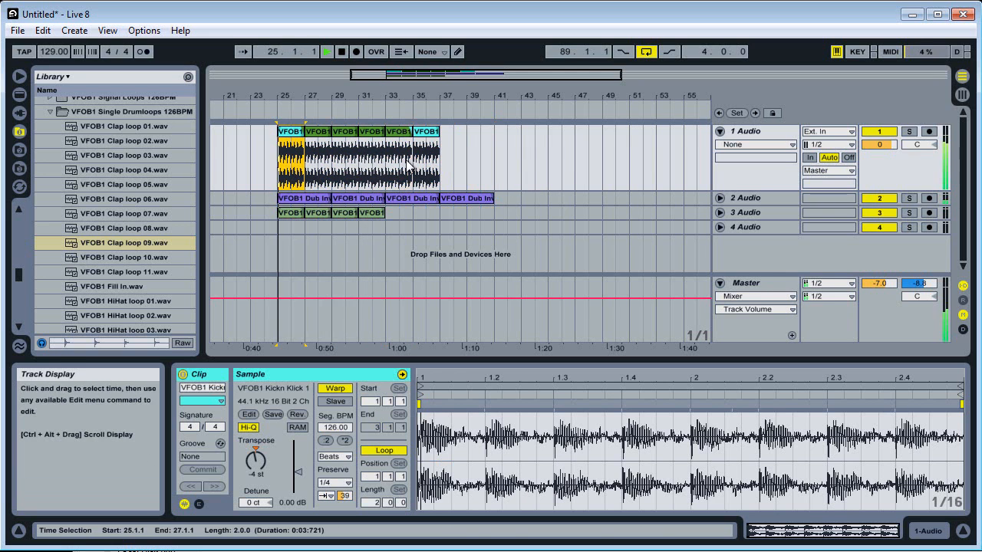
click(318, 103)
key(Right)
key(Right)
key(Right)
key(Left)
key(Left)
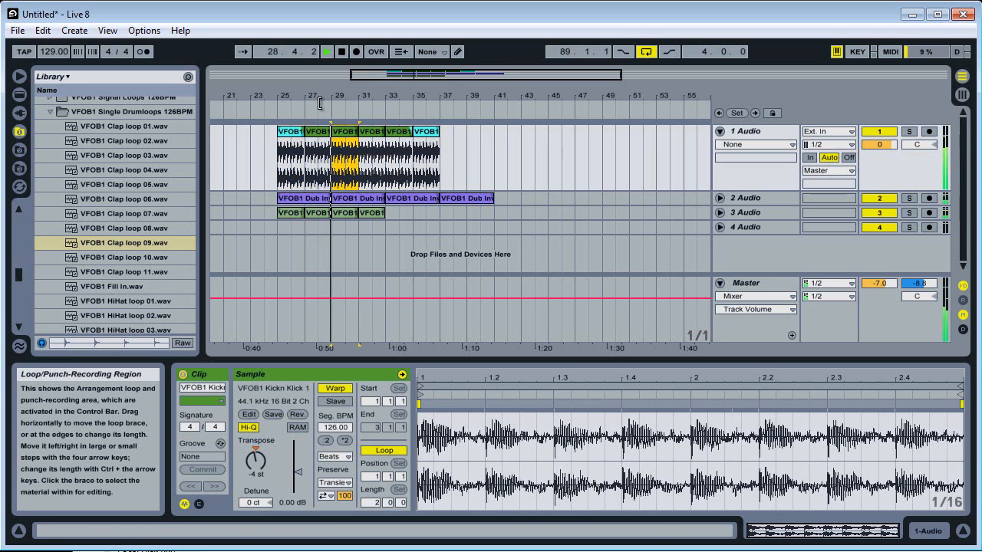
Unfold track 2, inspect its dub clips, and play the arrangement from the second dub clip at bar 29.
click(376, 199)
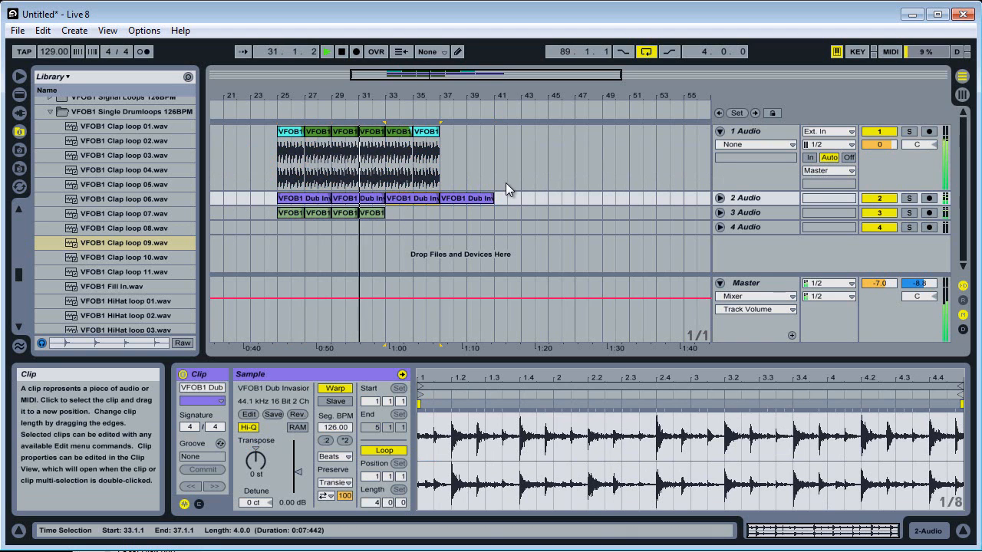
click(440, 201)
click(720, 198)
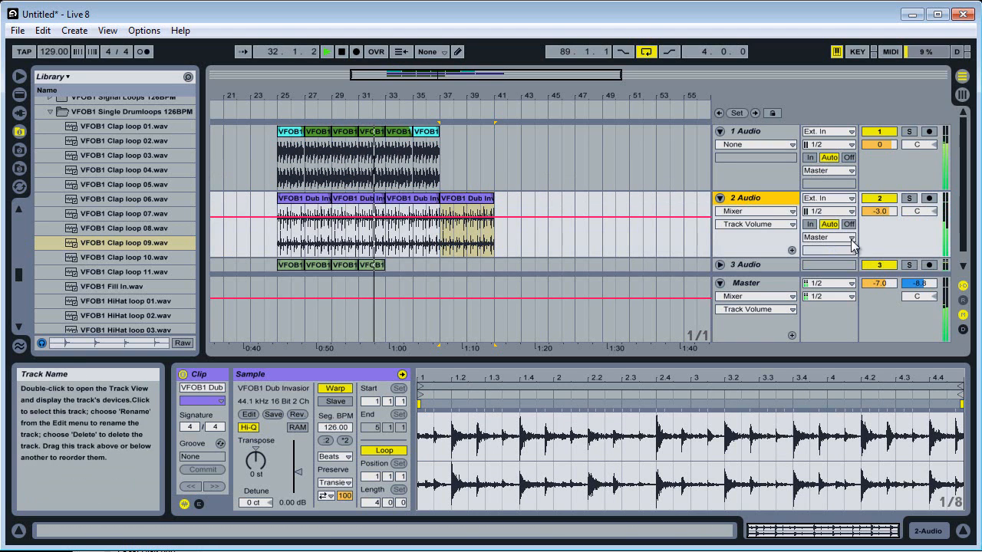
click(391, 247)
key(space)
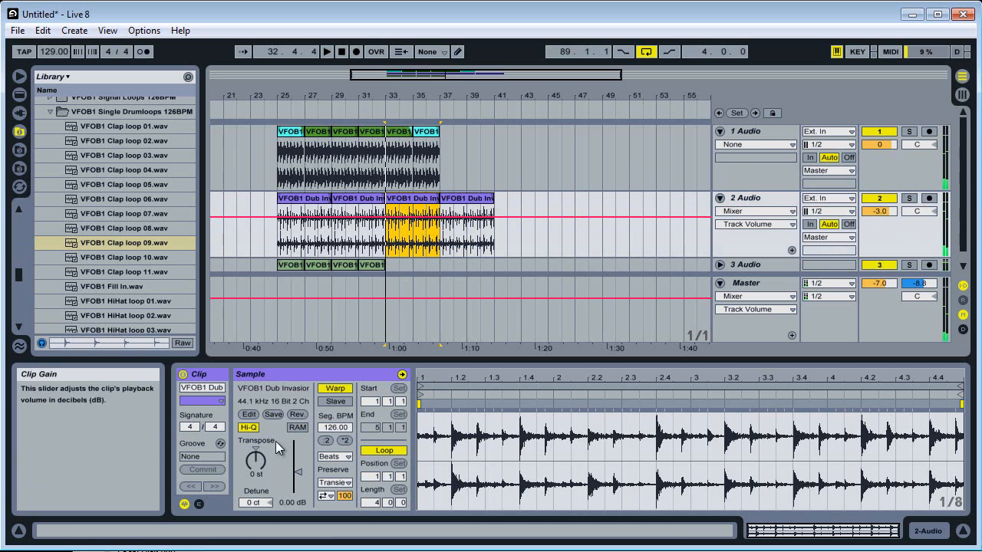
click(351, 199)
key(space)
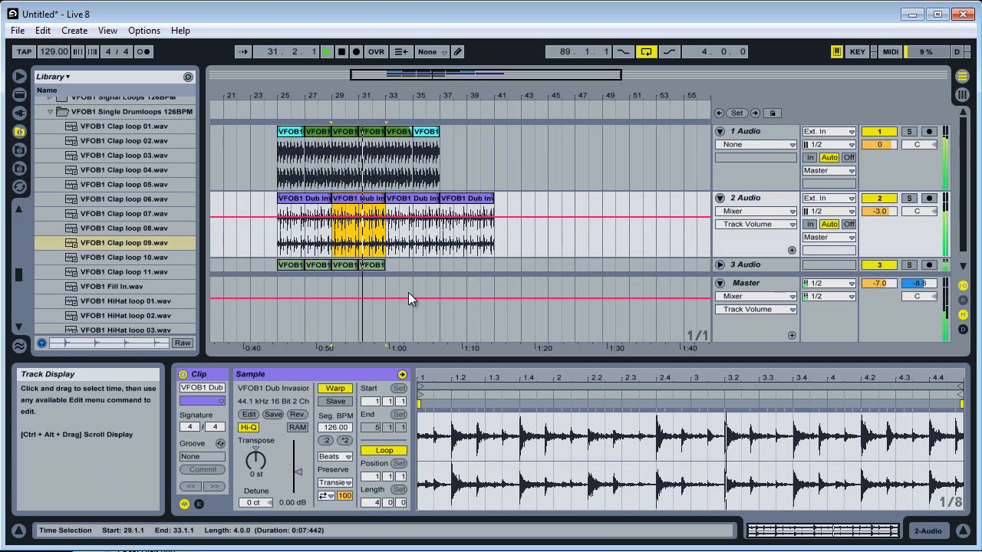
Step through the dub clips on track 2, stop playback, and select the time range from bar 25 to bar 43 across them.
key(ctrl+d)
key(Left)
key(Left)
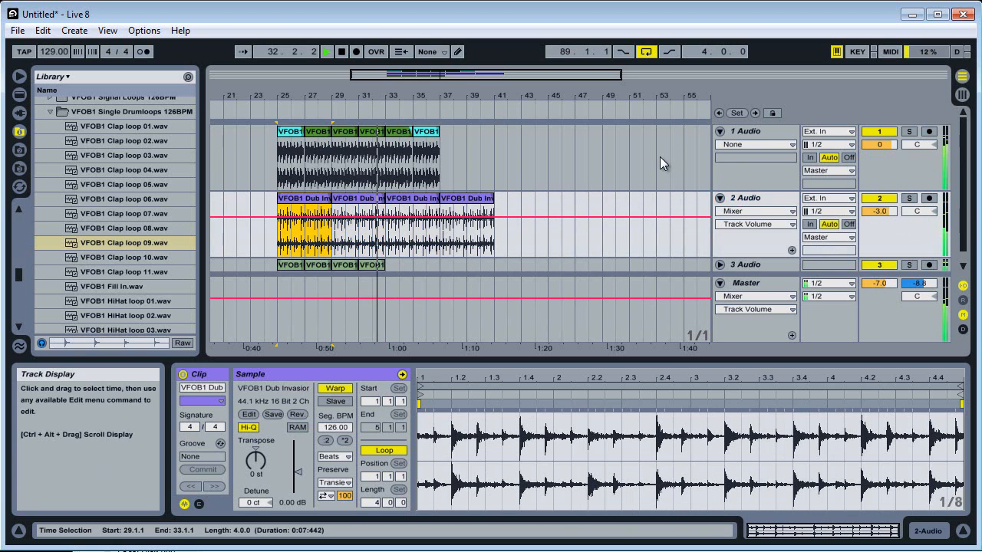
key(Right)
key(Right)
key(Right)
key(space)
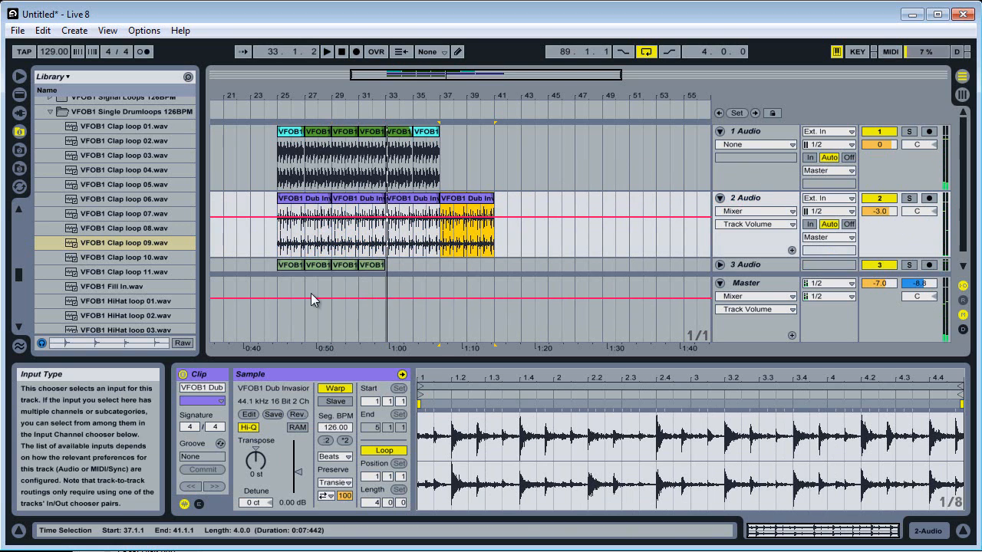
drag(520, 240, 273, 234)
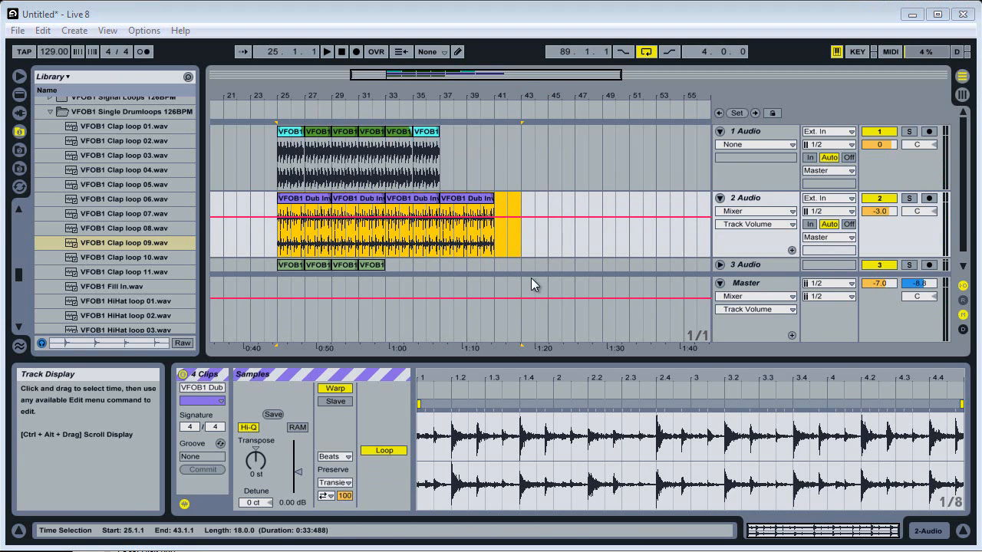
Split the first dub clip on track 2 at bar 27 and duplicate the two-bar piece up to bar 41.
drag(305, 234, 329, 232)
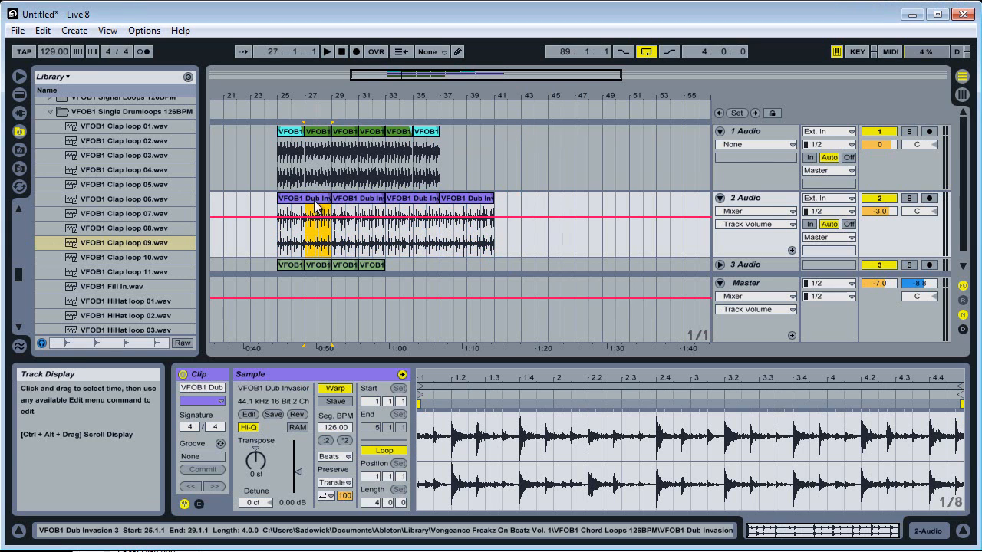
mouse_move(316, 200)
mouse_down()
mouse_move(324, 201)
mouse_move(314, 202)
mouse_up()
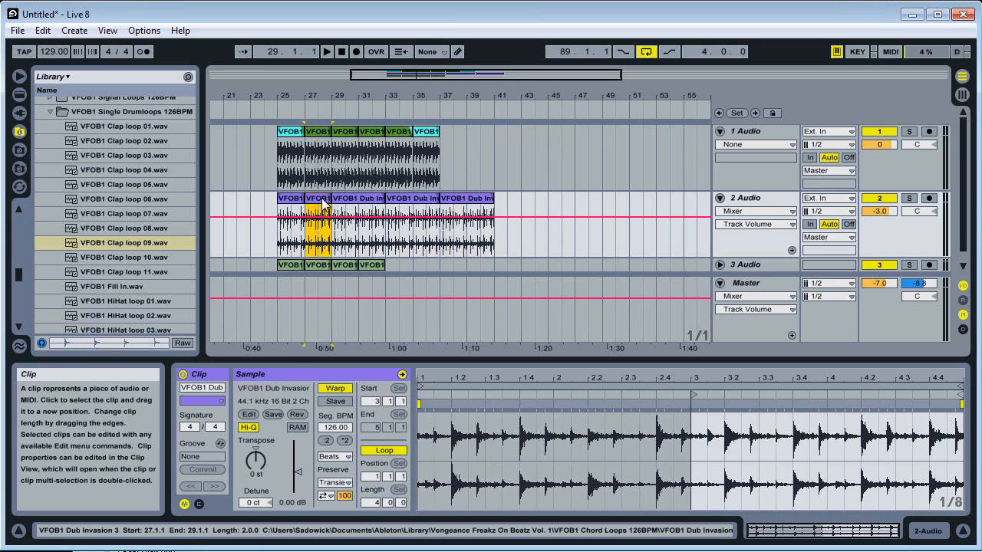
key(ctrl+d)
key(ctrl+d)
key(ctrl+d)
key(ctrl+d)
key(ctrl+d)
key(ctrl+d)
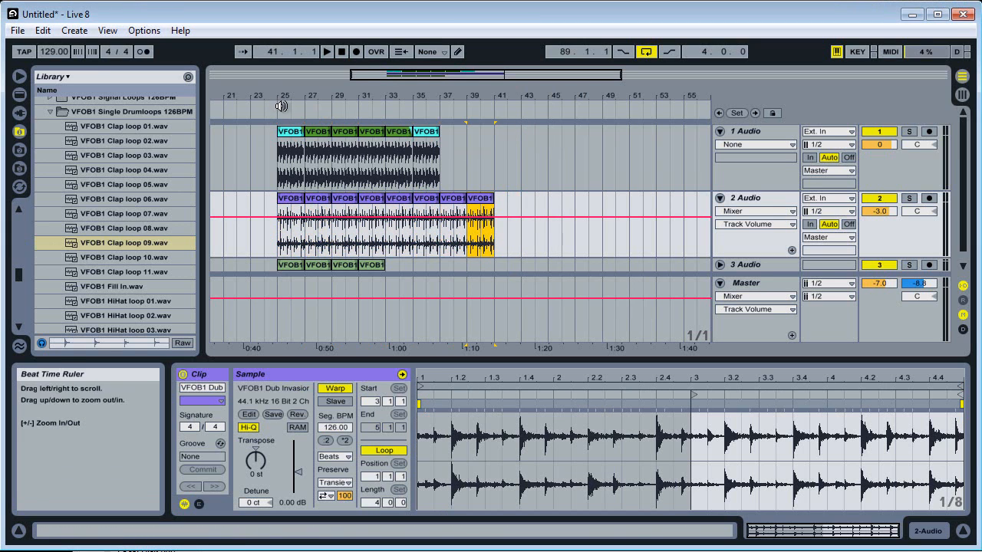
Play the arrangement from bar 25, select bars 25 to 41 across all three tracks, and stop playback on the first kick clip.
click(282, 106)
drag(300, 95, 300, 83)
drag(557, 261, 379, 126)
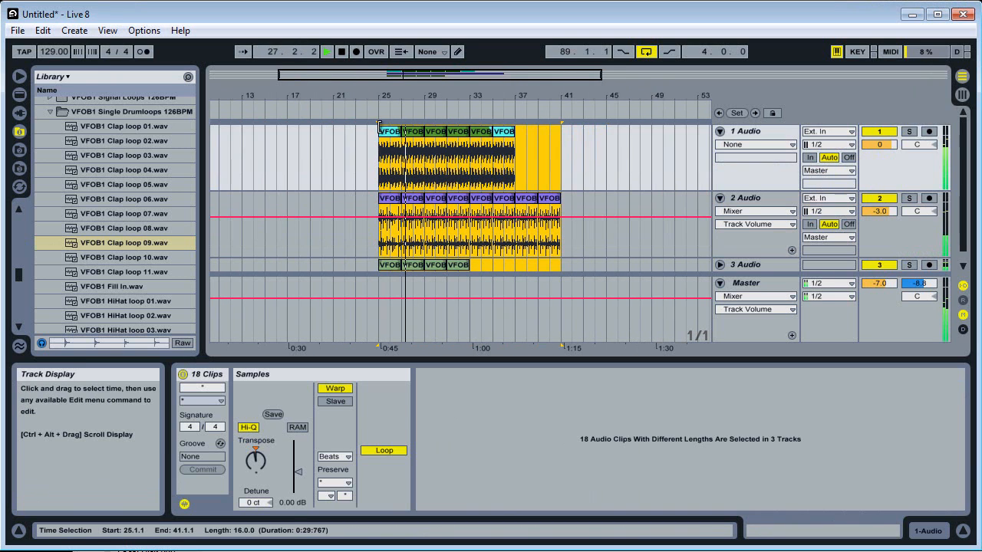
click(392, 136)
key(space)
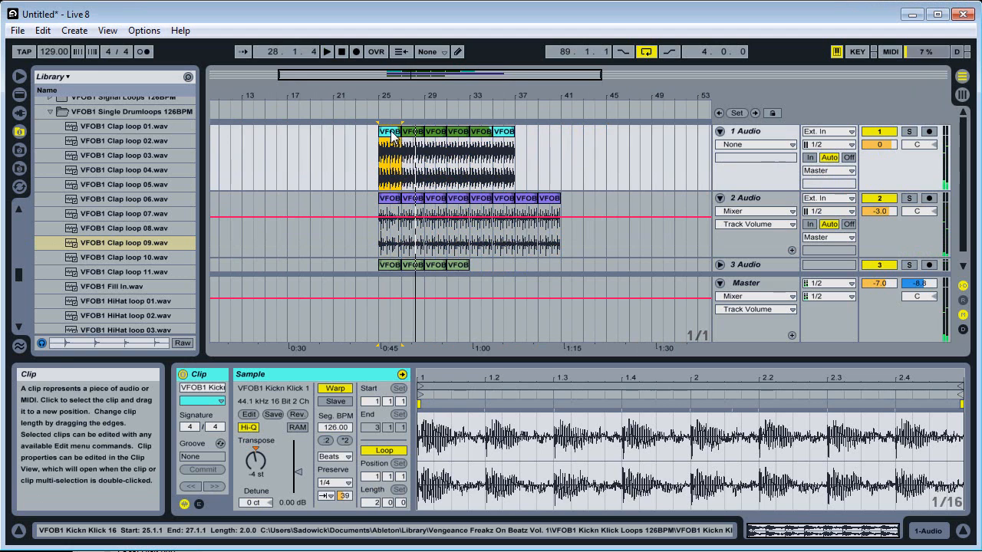
Using an 8-bar grid, place the first cyan kick clip on track 1 at bar 1 and extend it to bar 17.
drag(392, 137, 221, 151)
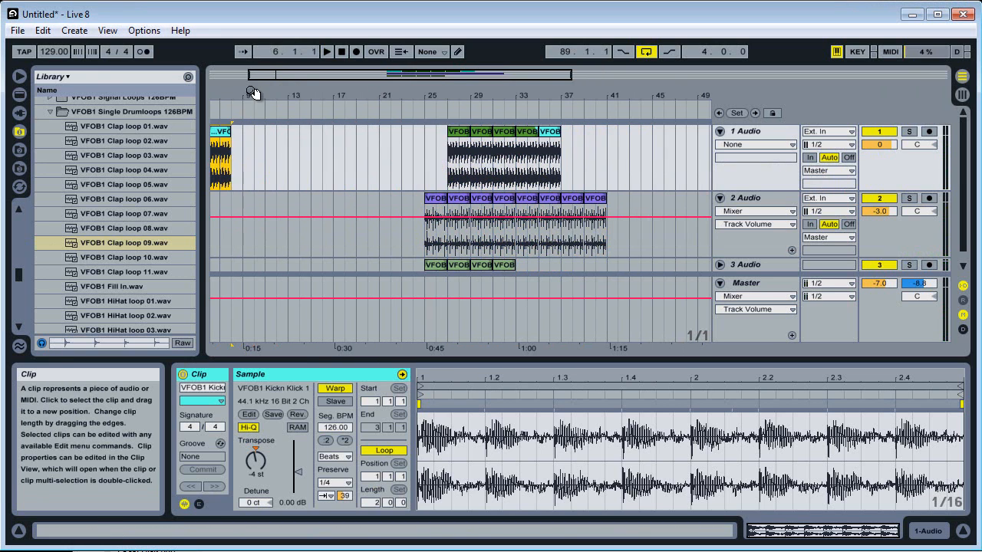
drag(254, 96, 255, 91)
right_click(267, 174)
click(286, 295)
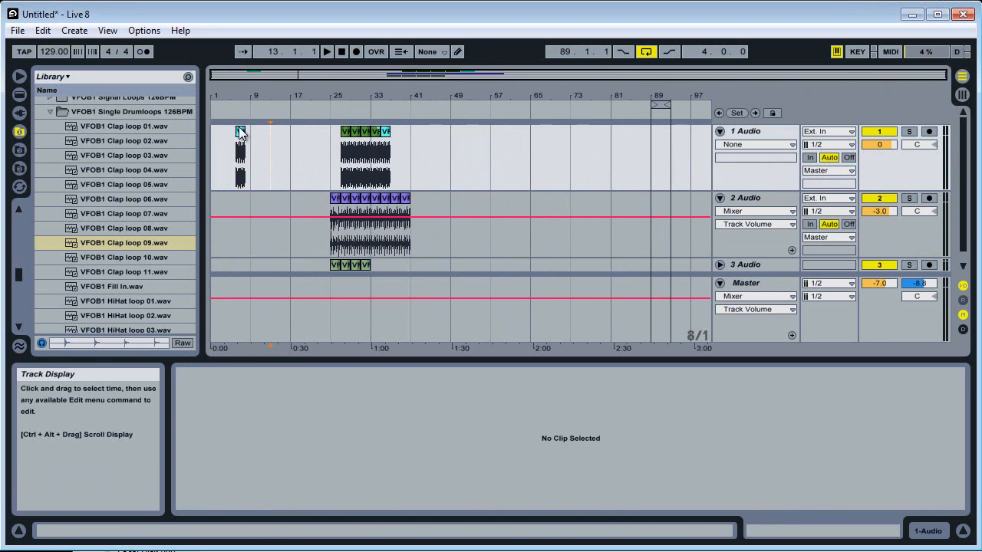
drag(243, 135, 290, 132)
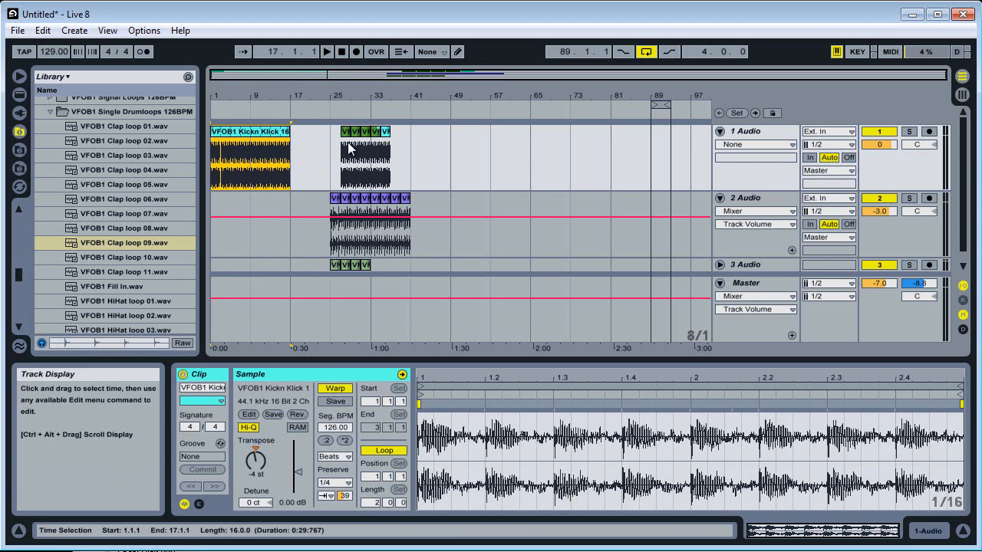
Shift the remaining clips to bar 49 to make room for the first green kick clip, placed from bar 17 to bar 33.
click(296, 146)
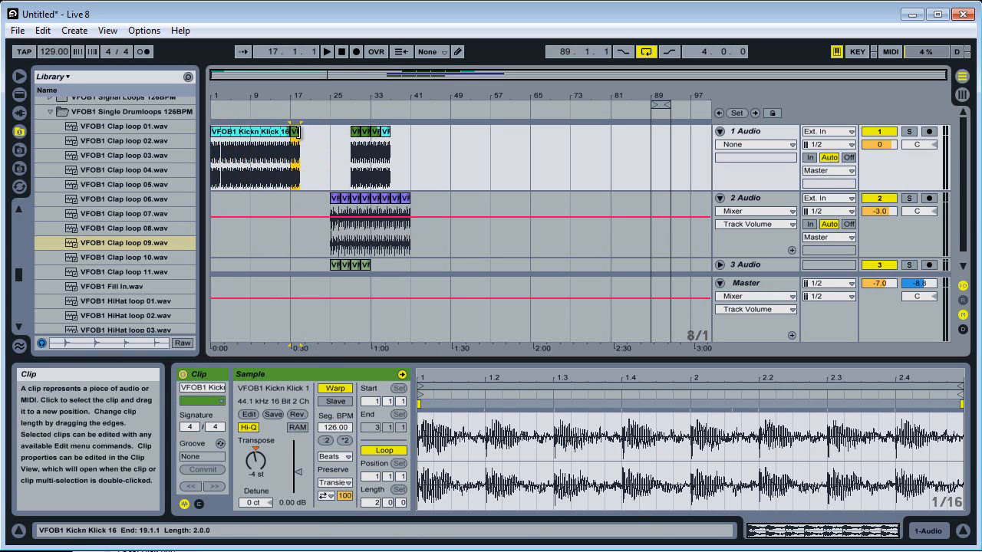
drag(411, 265, 472, 204)
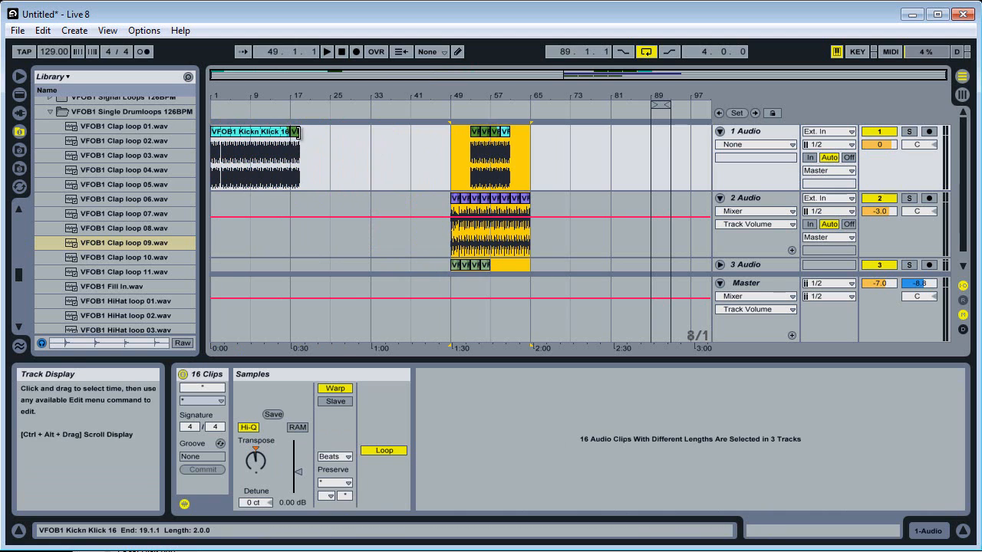
drag(298, 137, 366, 147)
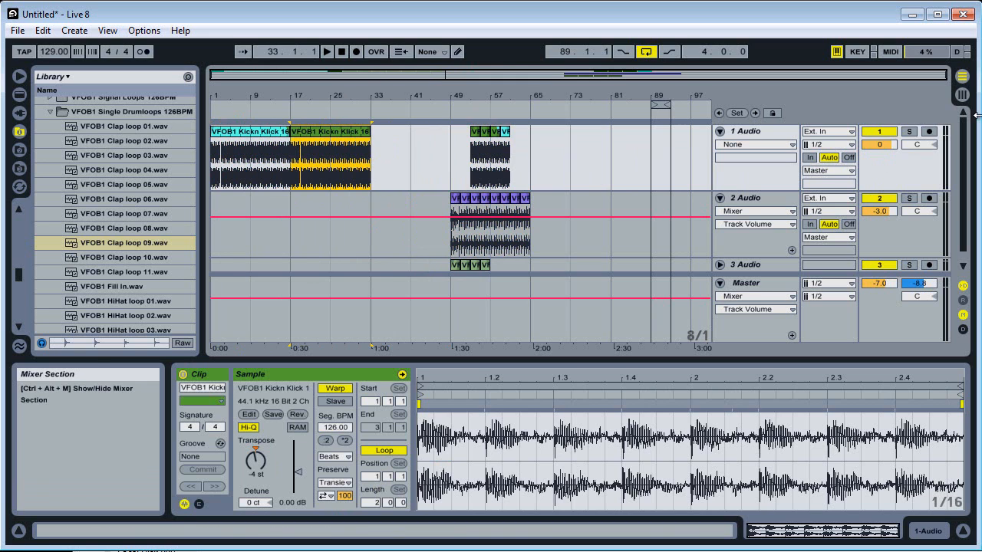
Delete all clips on every track of the arrangement.
click(963, 93)
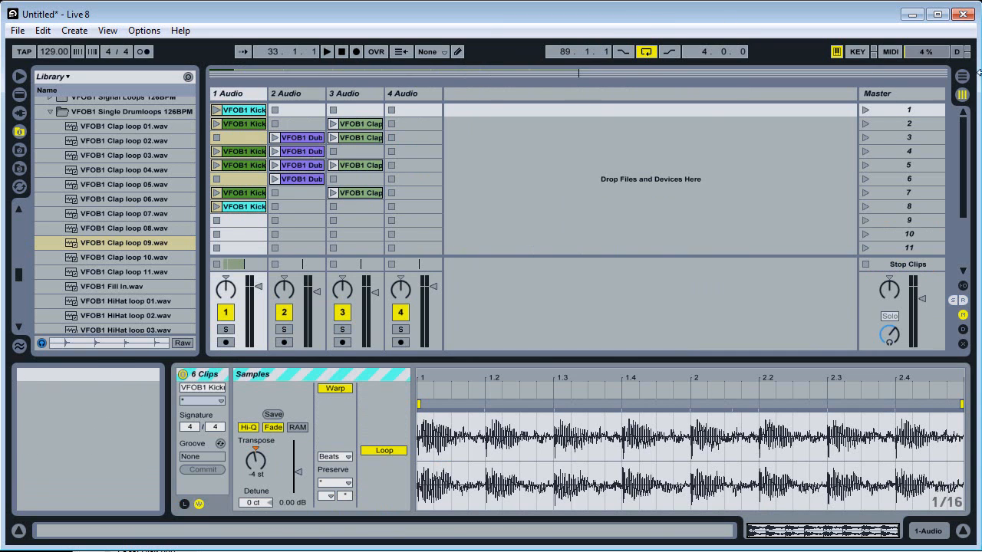
key(Tab)
click(574, 279)
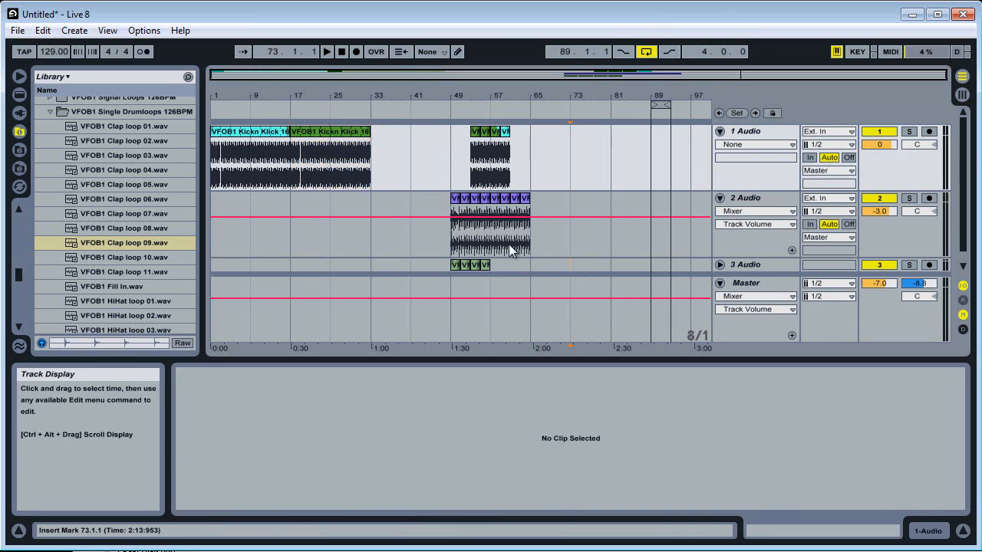
key(ctrl+a)
key(Delete)
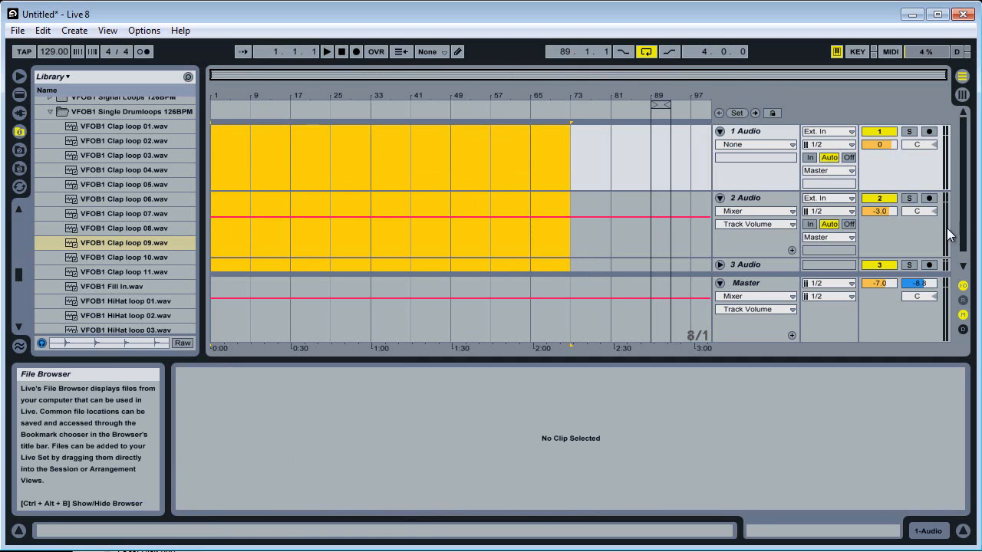
Switch to the Session View and set the global quantization to 1 Bar.
drag(962, 212, 963, 191)
click(962, 98)
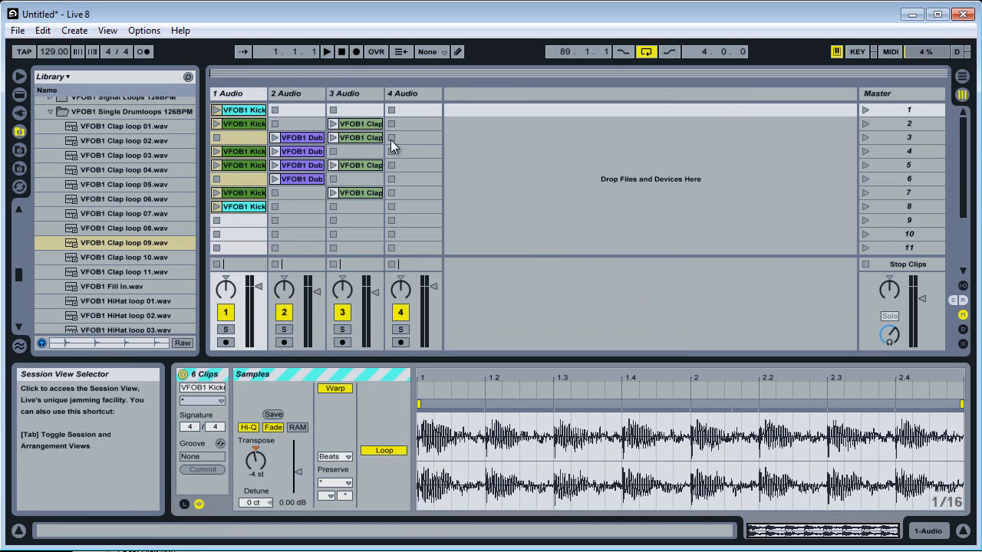
click(498, 135)
click(426, 51)
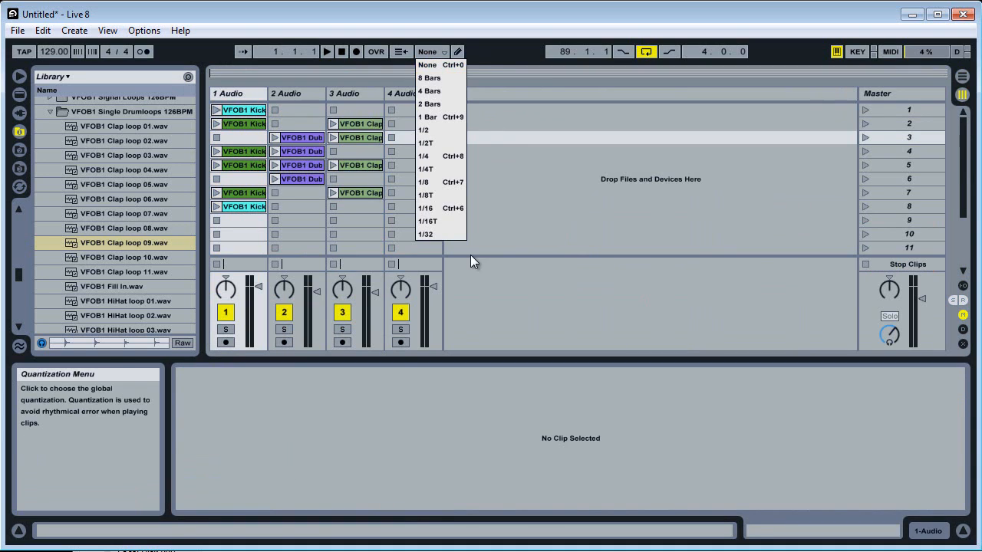
click(441, 117)
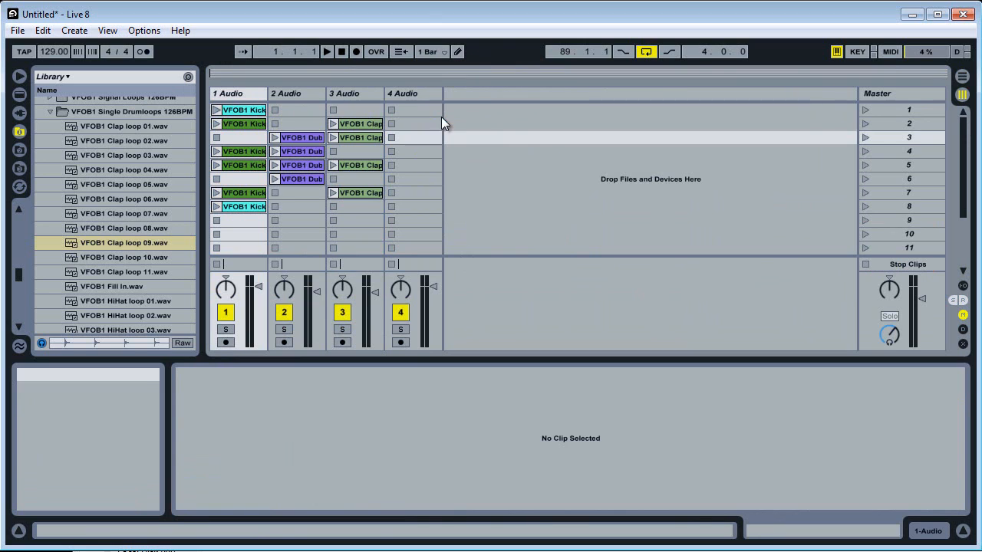
Start recording into the arrangement by launching scene 1, followed by scene 2.
click(354, 51)
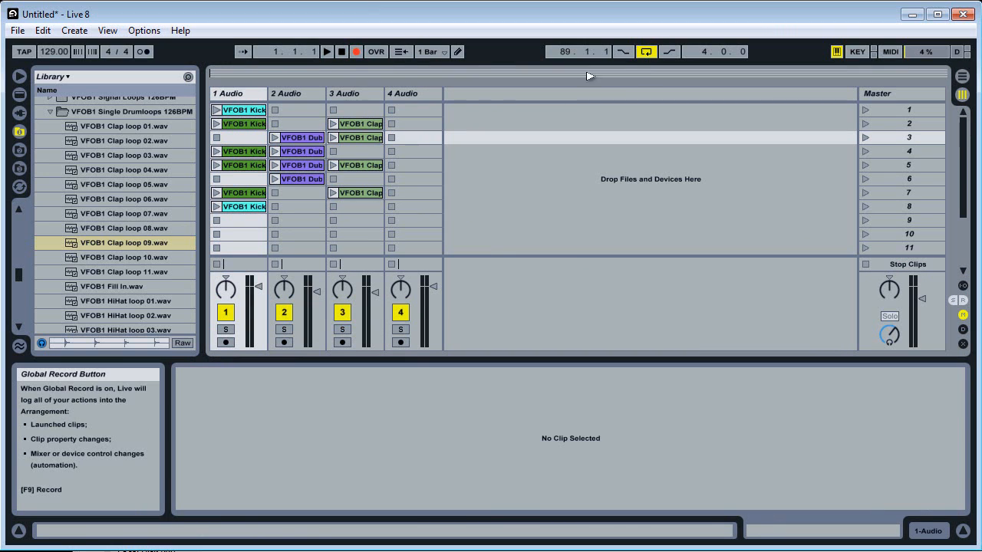
click(864, 110)
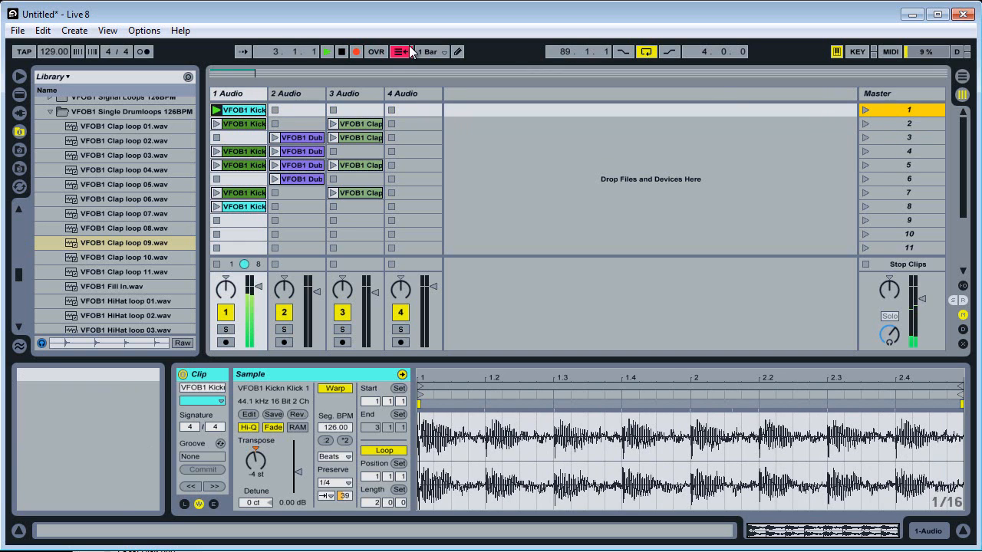
click(865, 123)
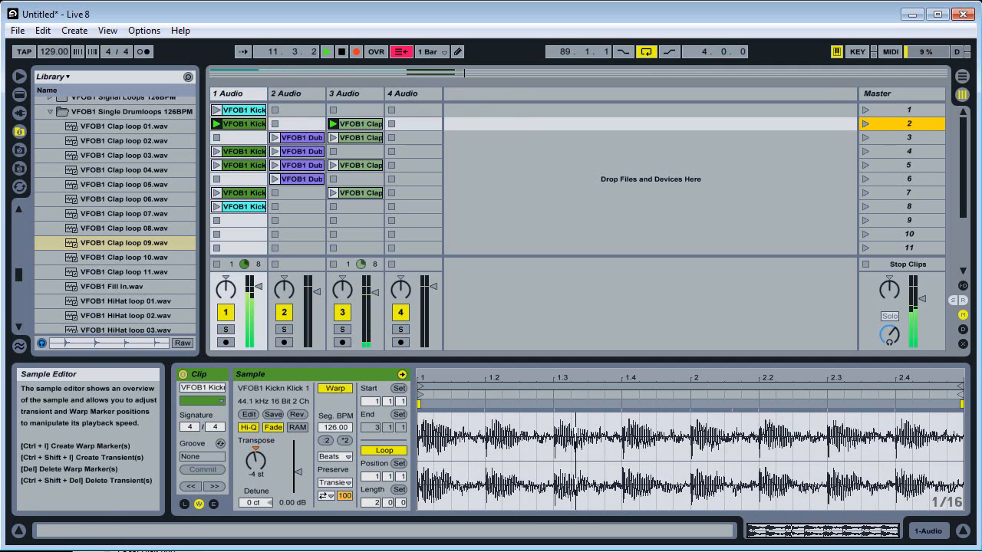
Add a Ping Pong Delay to track 1 and raise its dry/wet mix to about 48% while recording.
click(939, 532)
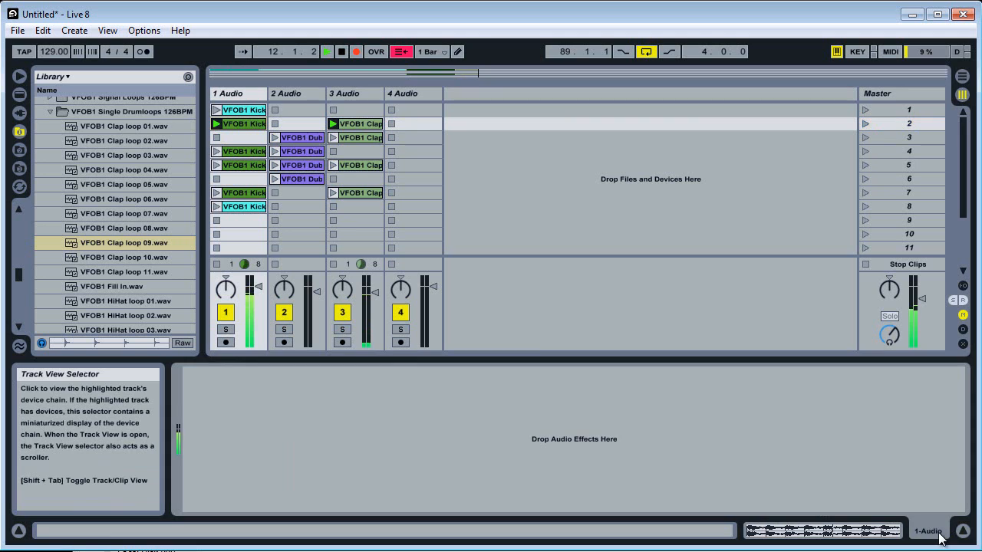
click(19, 95)
drag(99, 232, 339, 434)
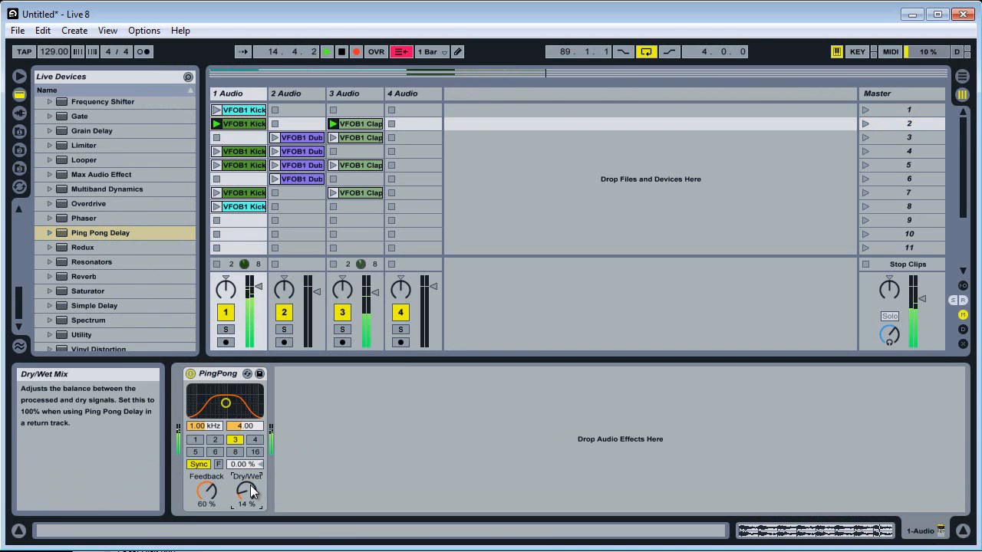
drag(251, 489, 247, 482)
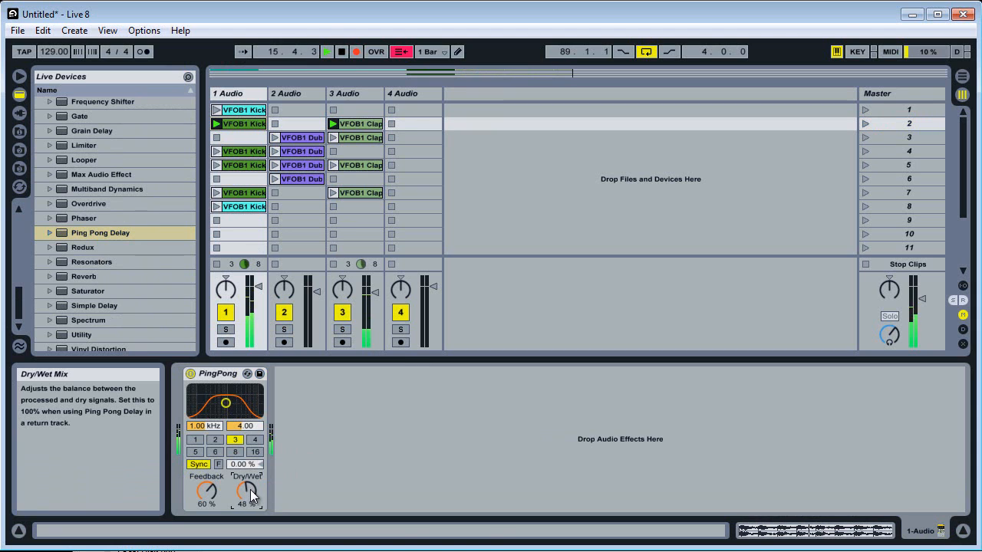
Launch scene 3 and follow the Ping Pong Delay, reduced to 0% dry/wet, with a Reverb at 0% dry/wet.
click(865, 140)
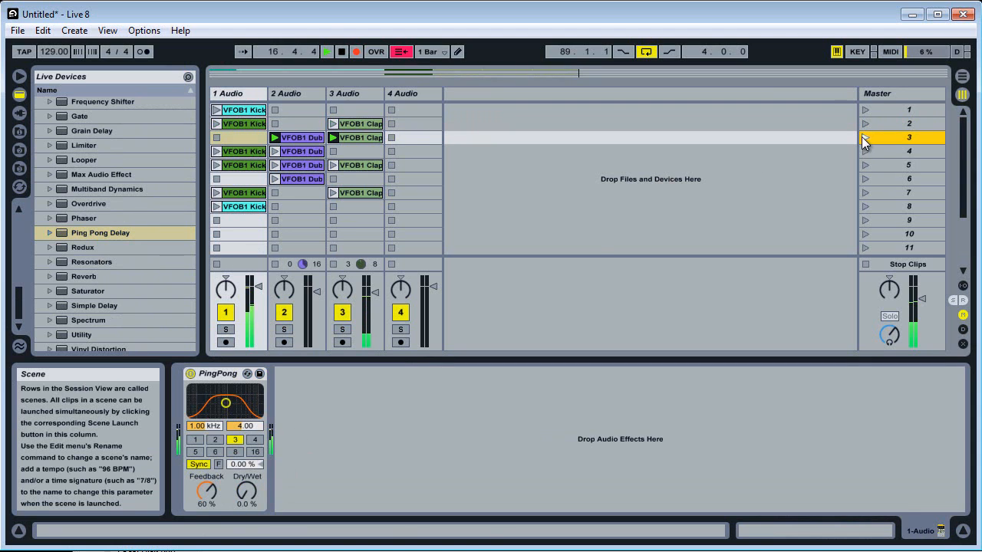
drag(254, 491, 242, 498)
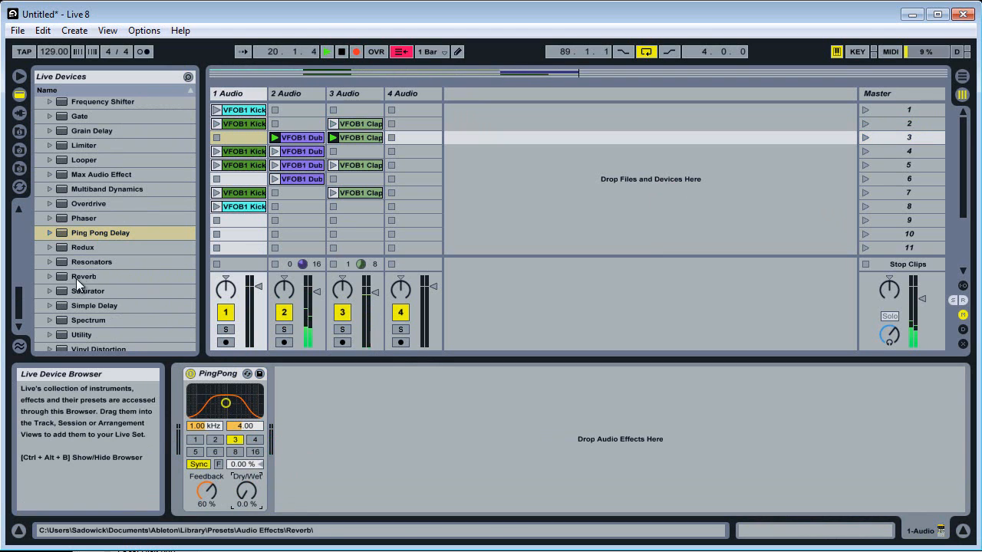
drag(76, 278, 476, 460)
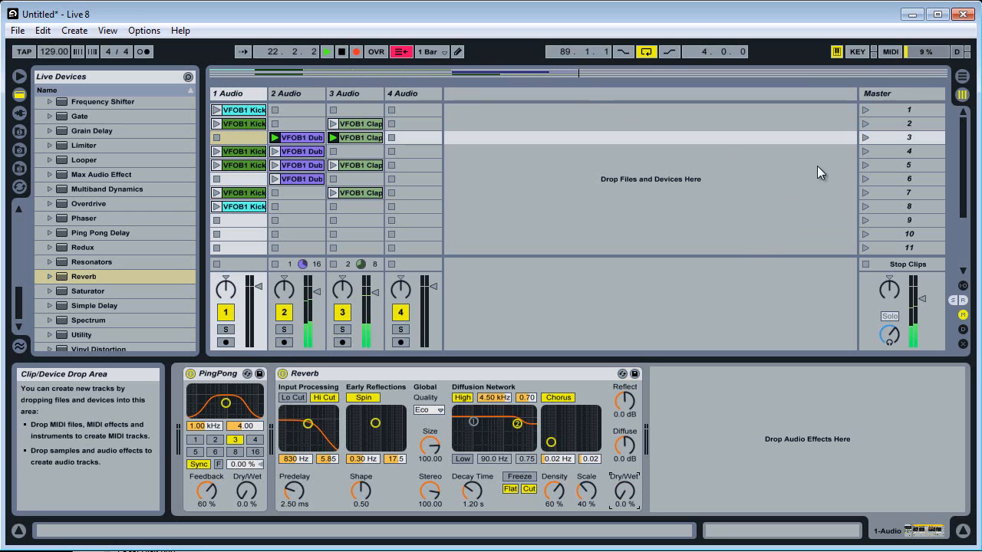
Record a scene sequence by launching scenes 4, 3, 4, 3, 5 and 4 in turn.
click(866, 151)
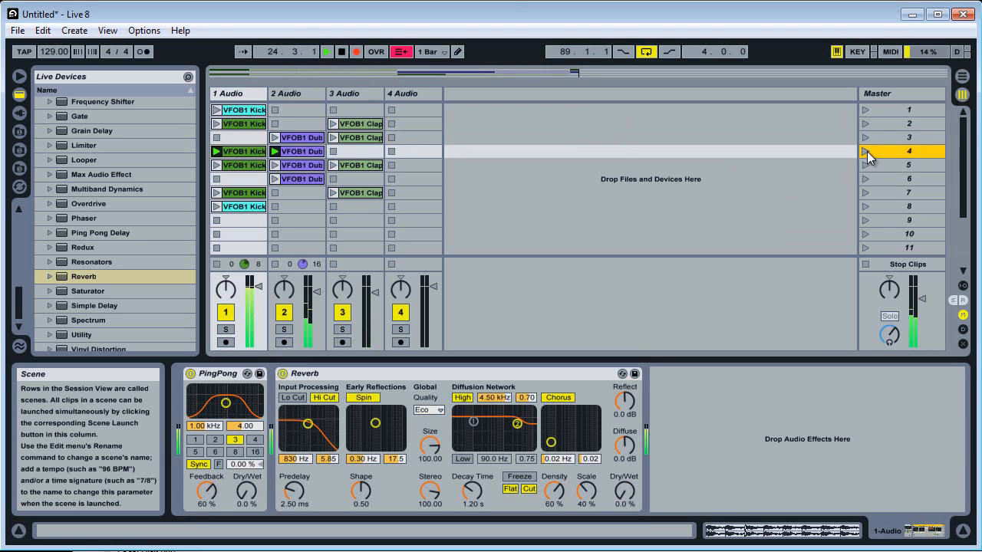
click(866, 138)
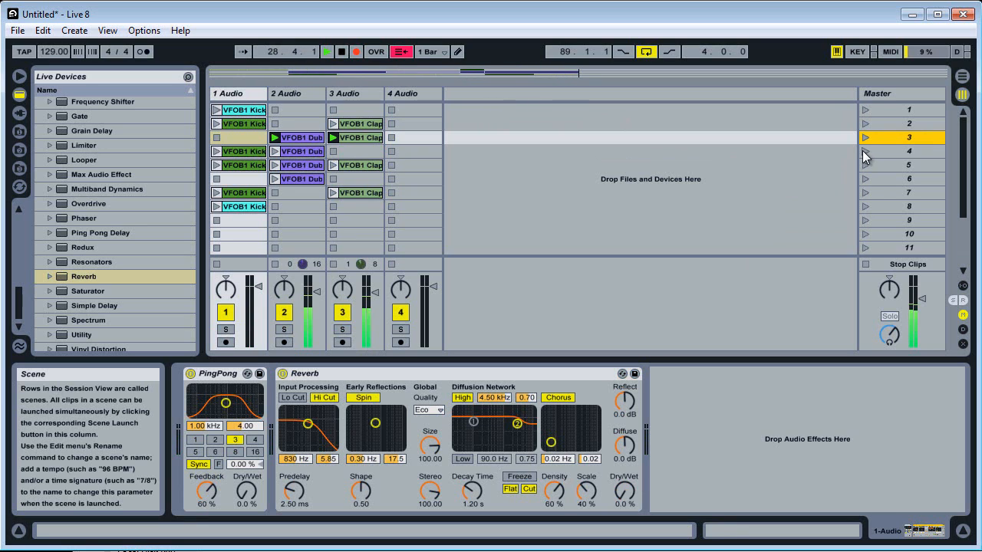
click(865, 152)
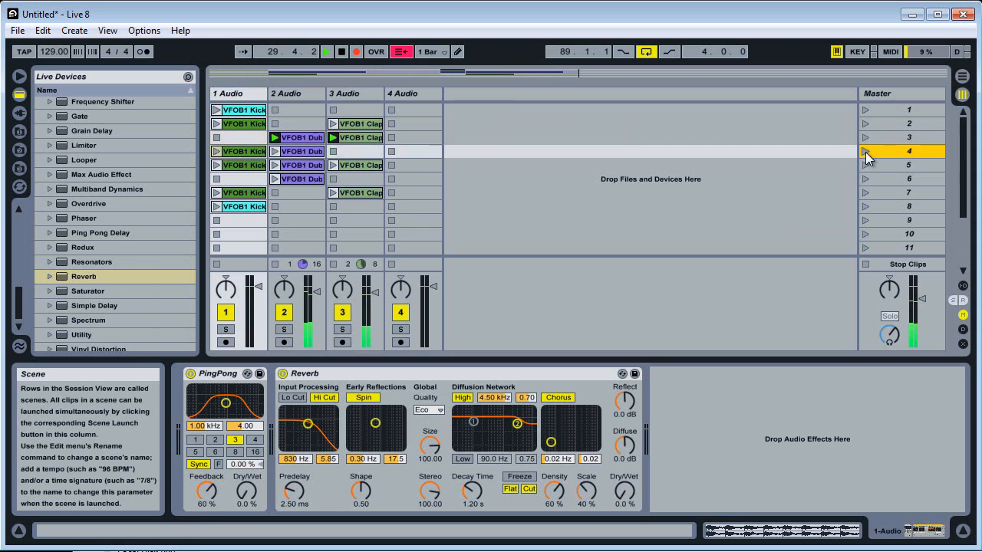
click(865, 138)
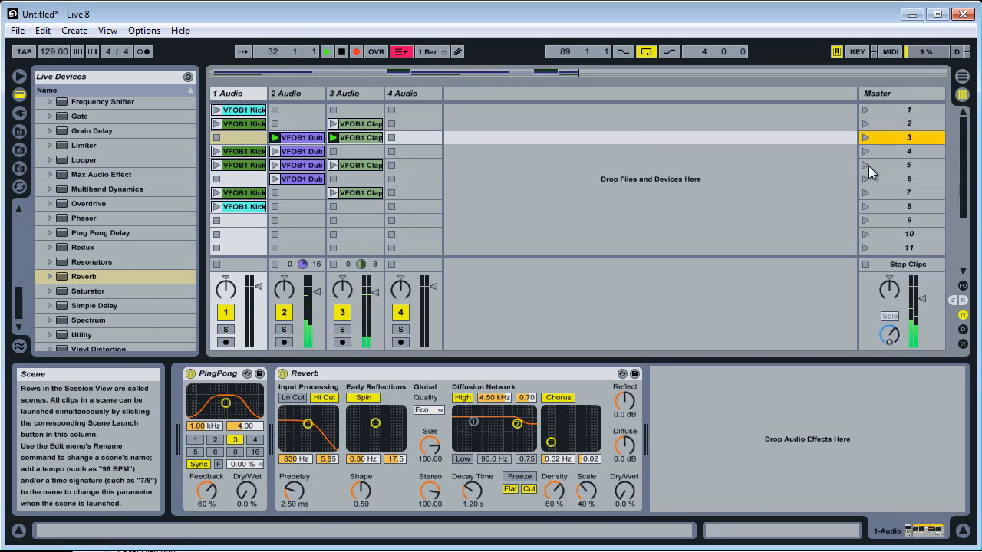
click(865, 165)
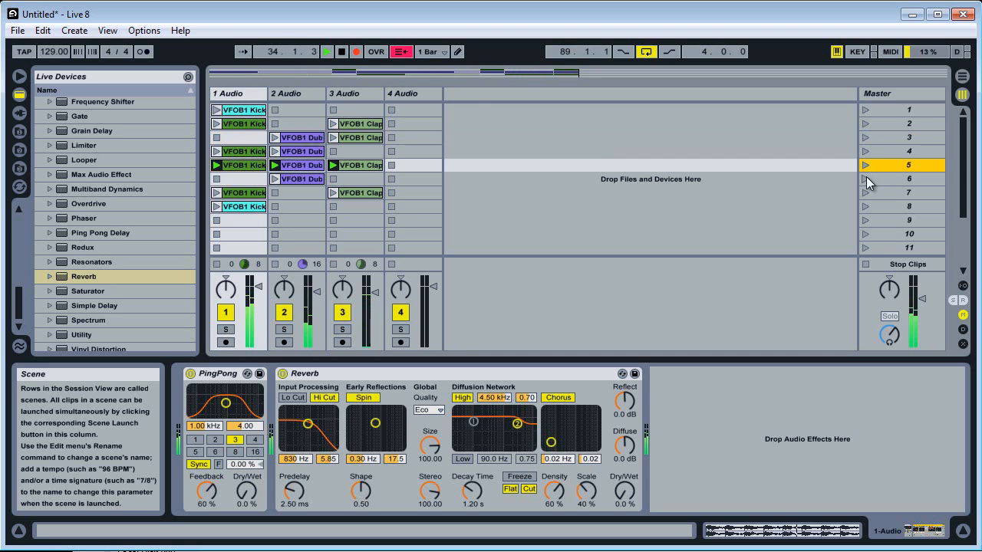
click(864, 153)
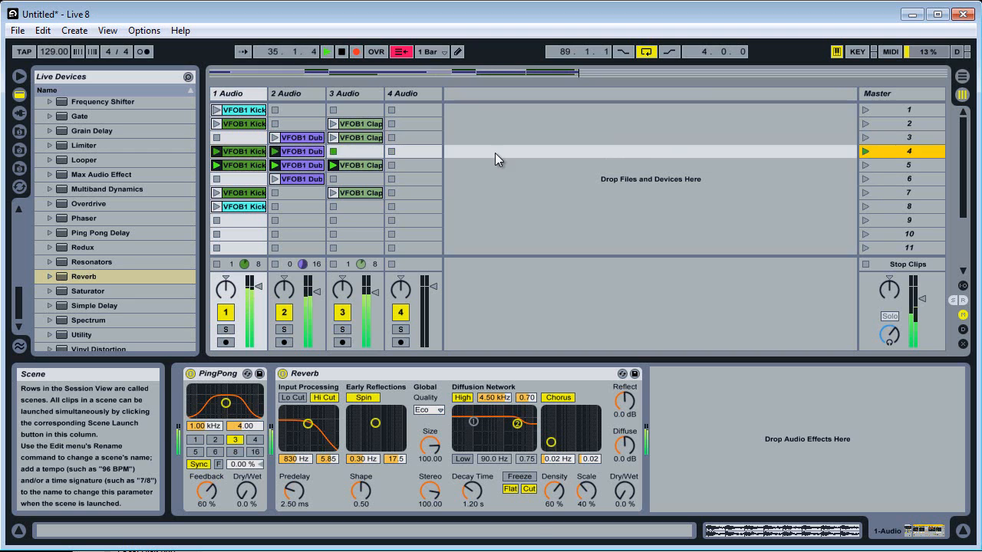
Copy the scene 5 clap clip on track 3 into the empty scene 4 slot.
click(346, 163)
drag(347, 164, 347, 151)
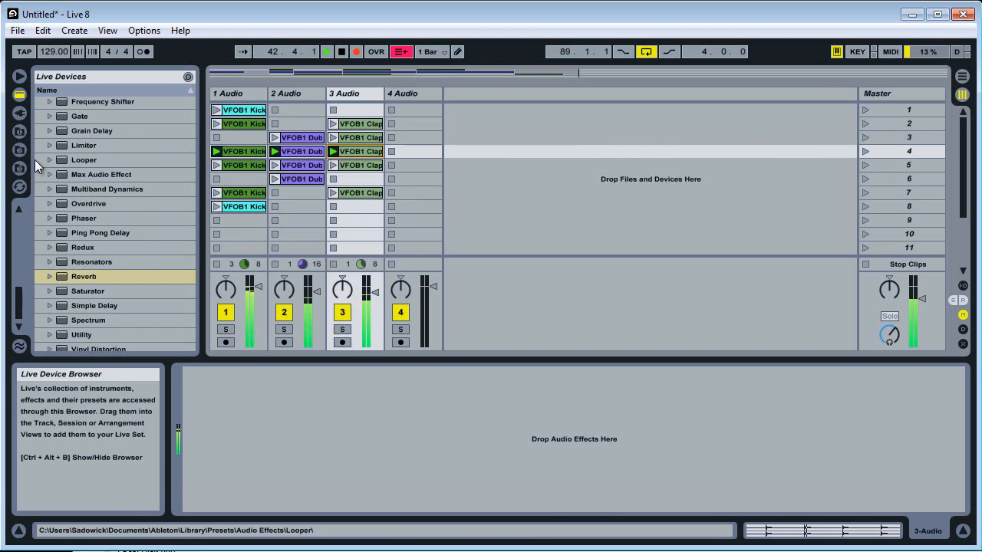
Load VFOB1 HiHat loop 02.wav from the library into track 4 at scene 5 and launch scene 5.
click(16, 132)
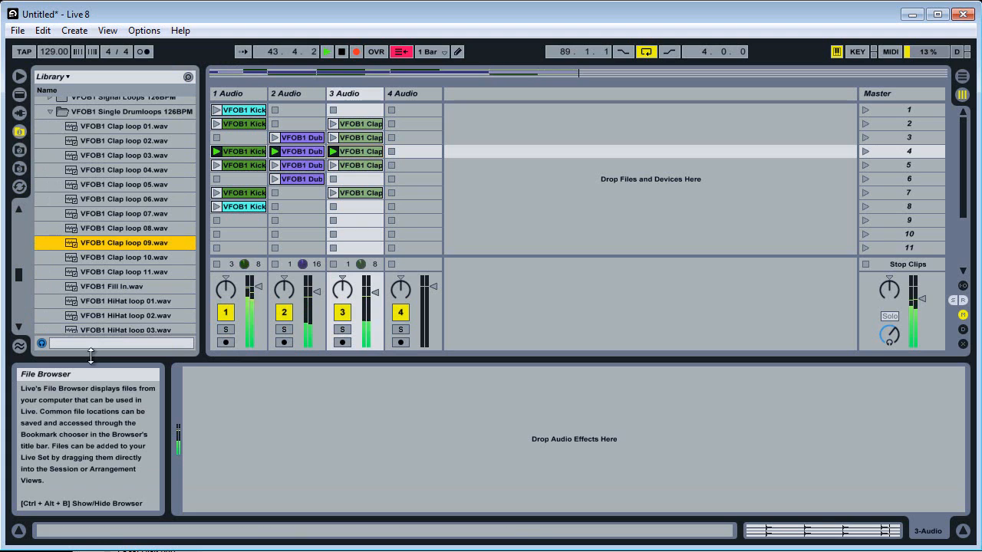
drag(130, 315, 418, 166)
click(865, 165)
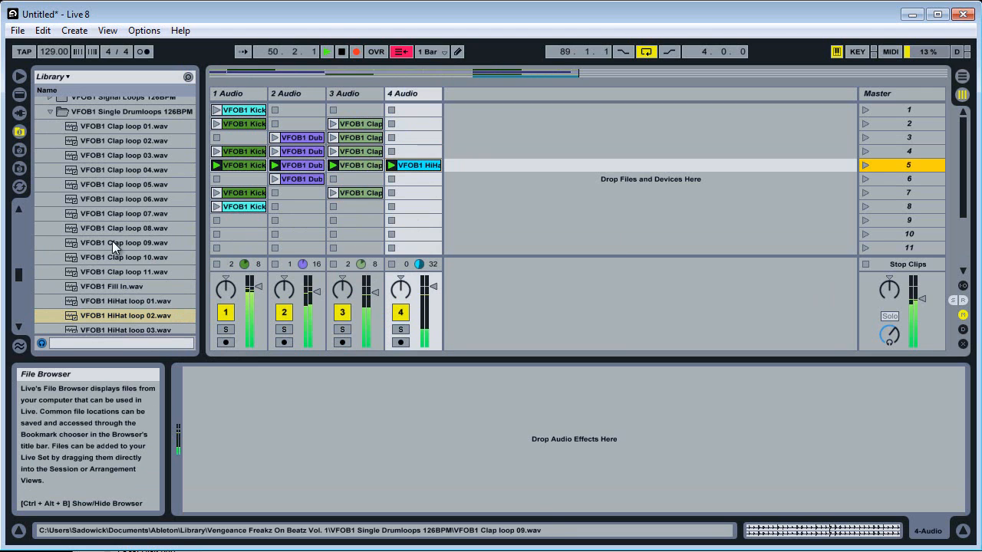
Continue the live scene recording by launching scenes 6, 3, 5 and 6 in turn.
click(865, 179)
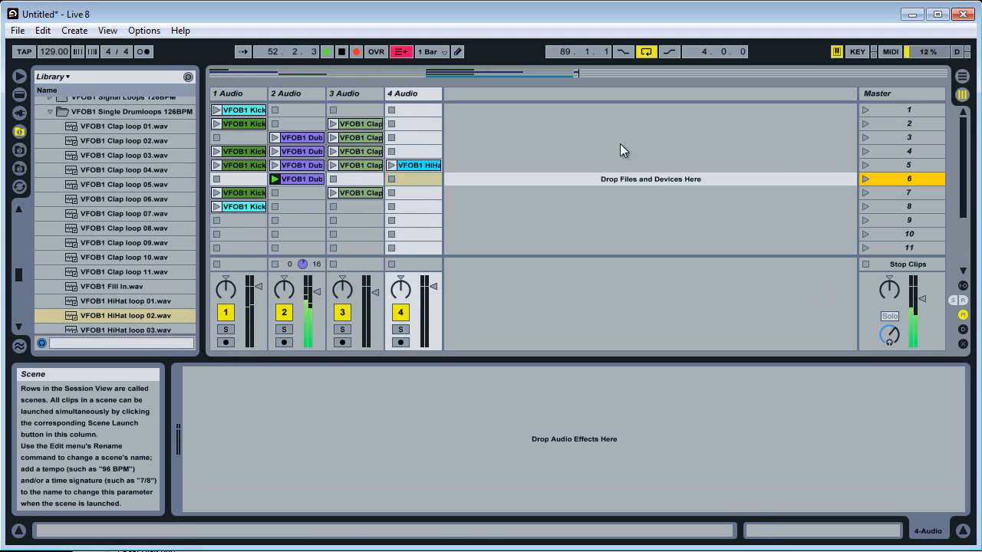
click(866, 138)
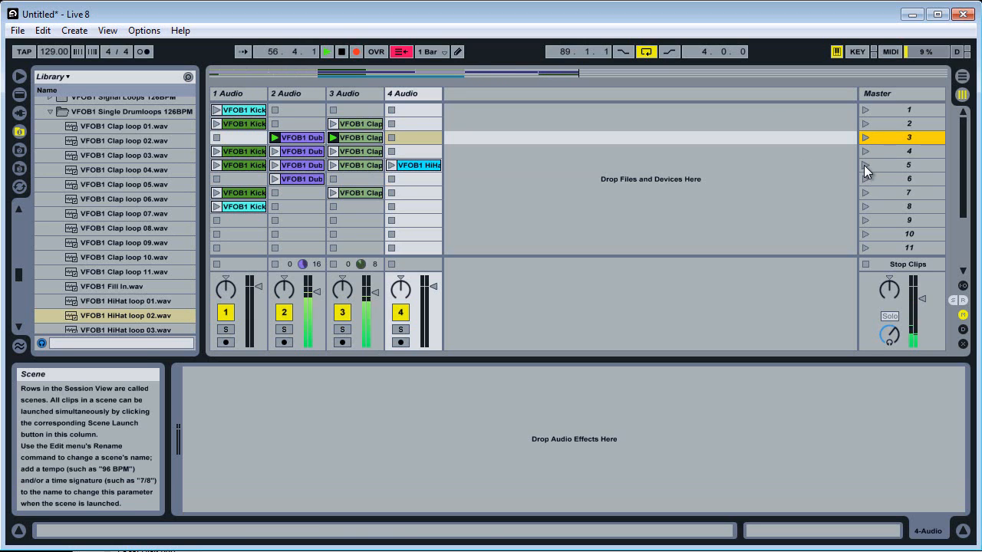
click(426, 51)
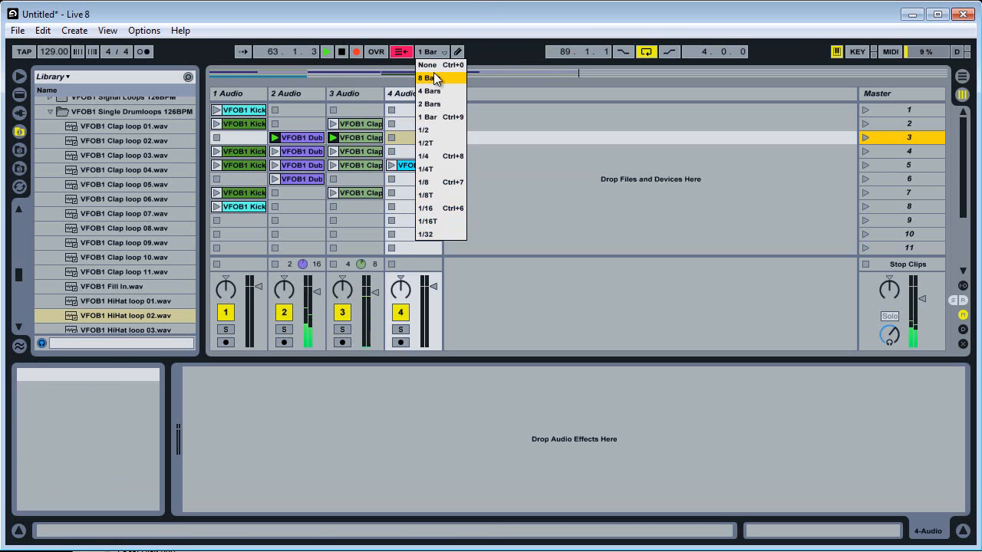
click(542, 25)
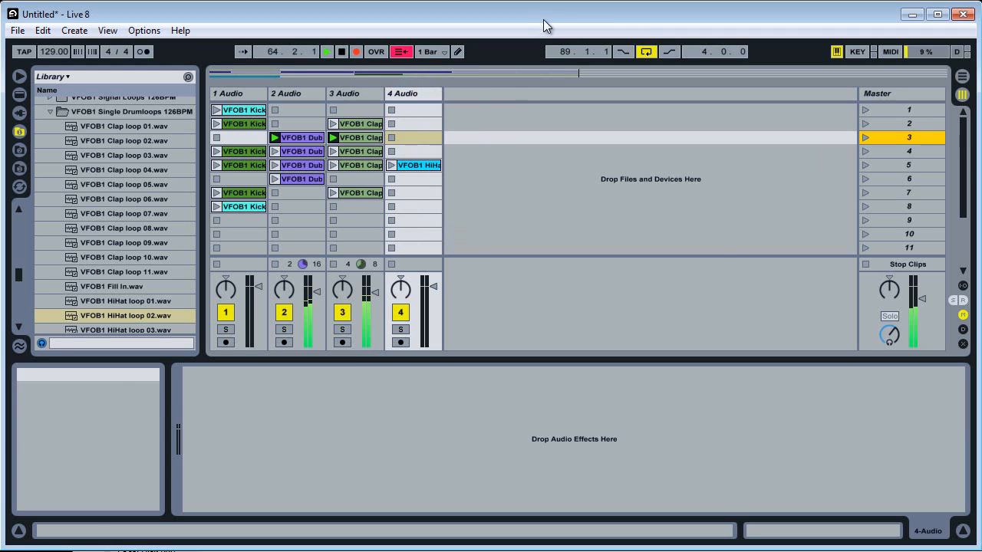
click(866, 166)
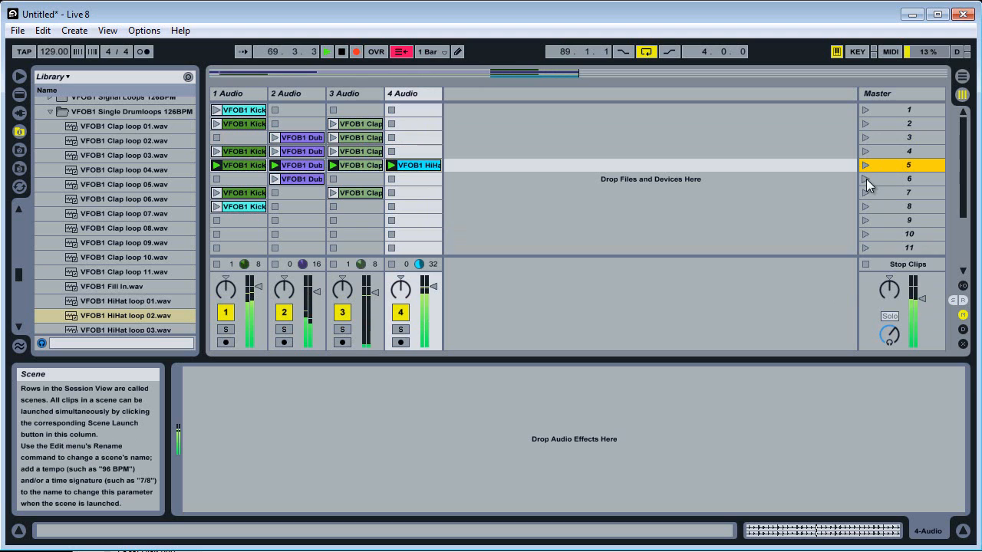
click(865, 178)
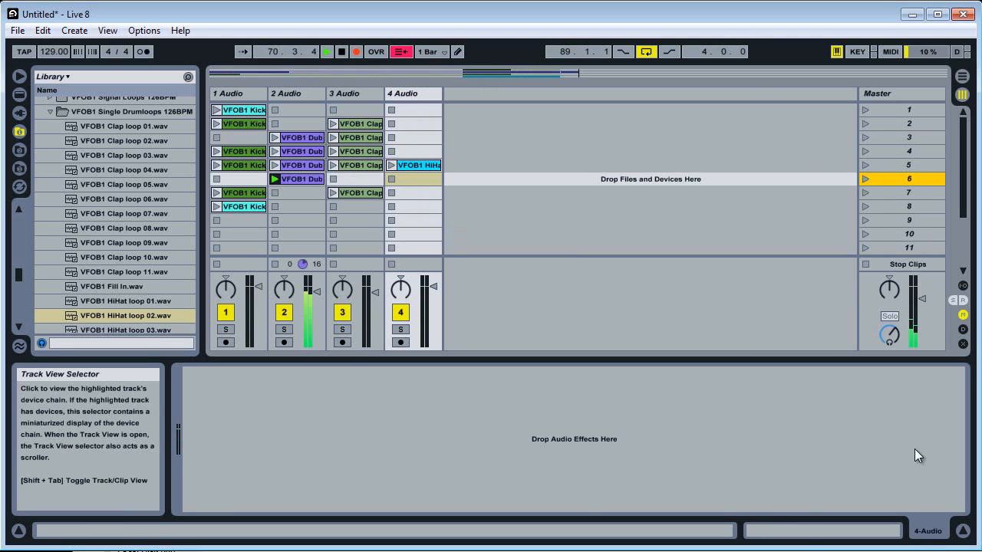
Raise the Master track's Ping Pong Delay dry/wet to 67% and Reverb dry/wet to 65% while recording, and stop the take.
click(888, 94)
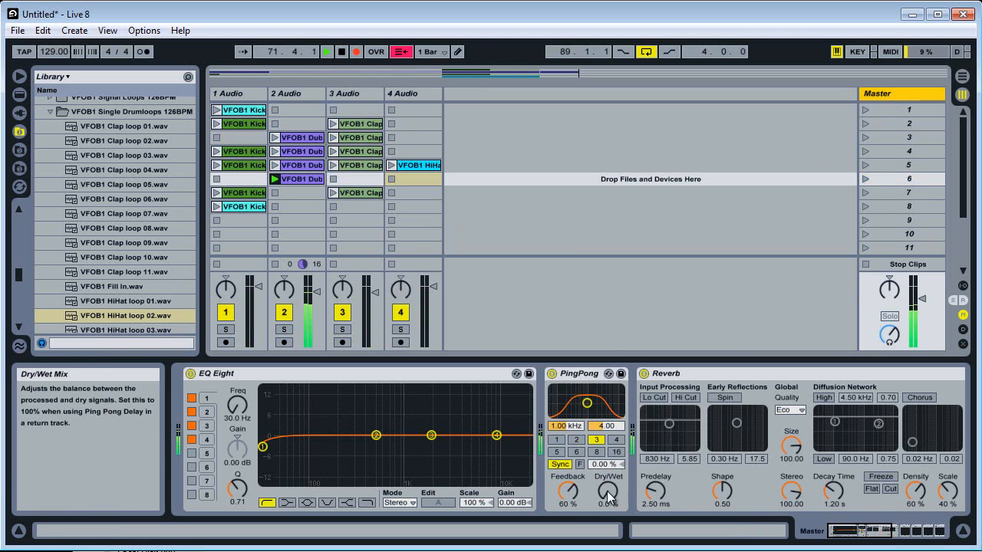
drag(610, 495, 611, 445)
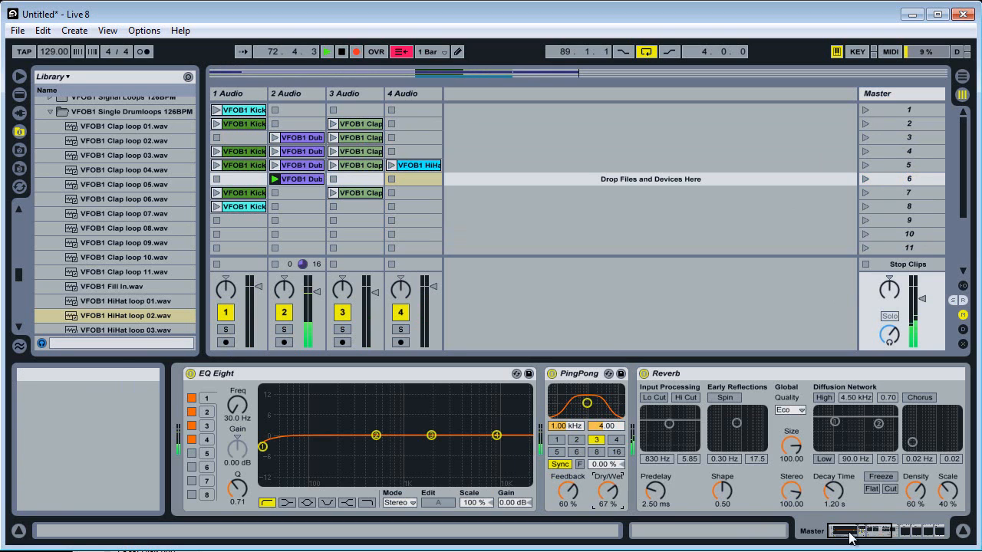
drag(850, 533, 881, 531)
drag(617, 495, 617, 445)
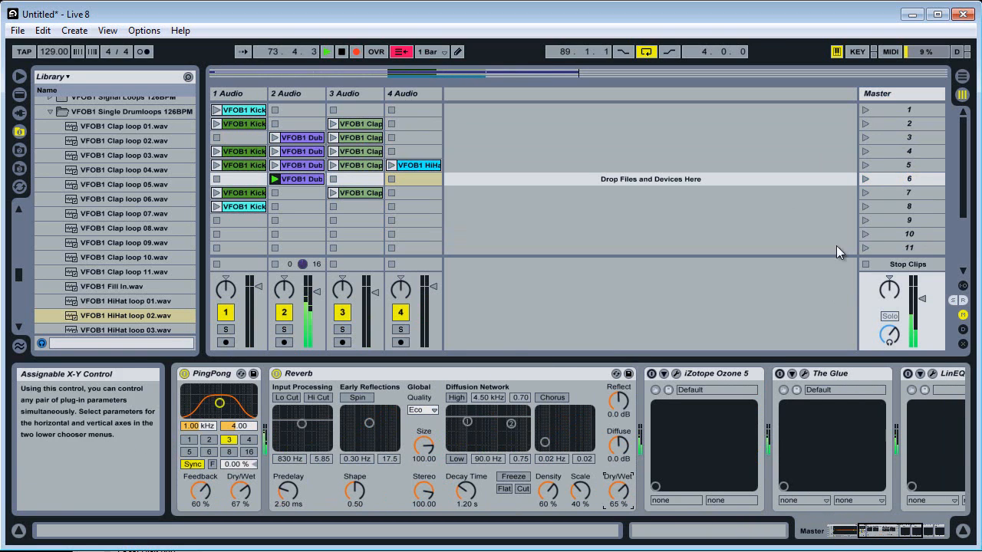
click(342, 52)
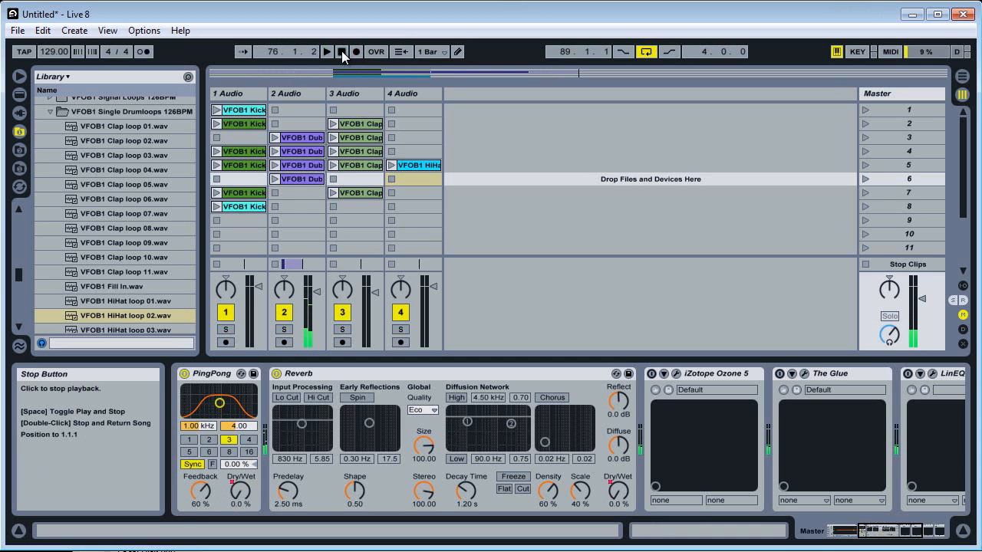
Play the recorded take from its first clip in the Arrangement View with global quantization set to None.
click(962, 77)
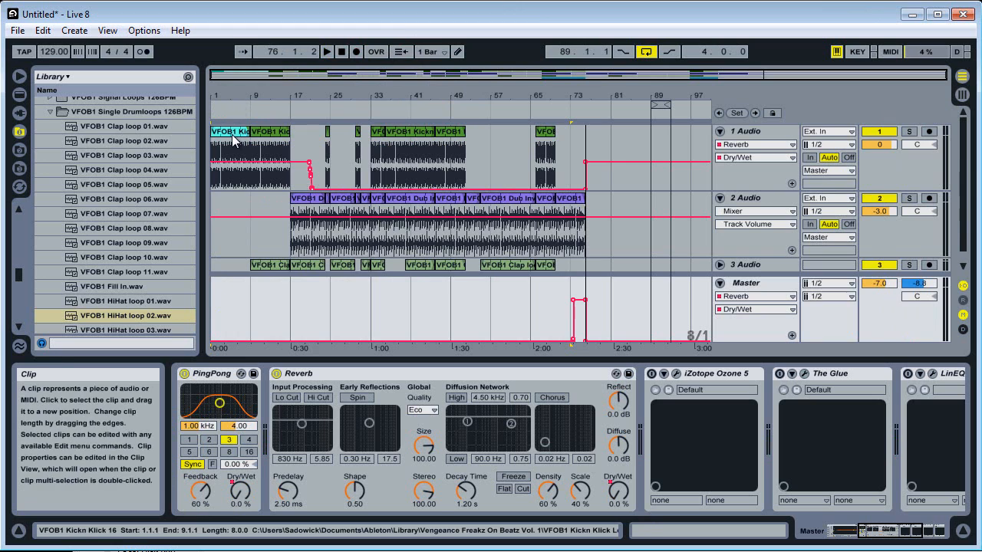
click(231, 134)
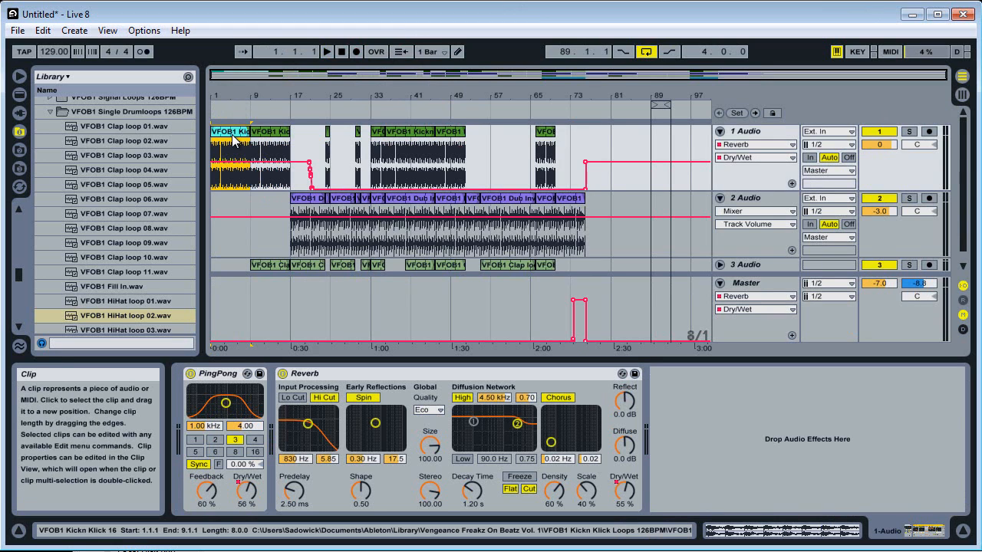
key(space)
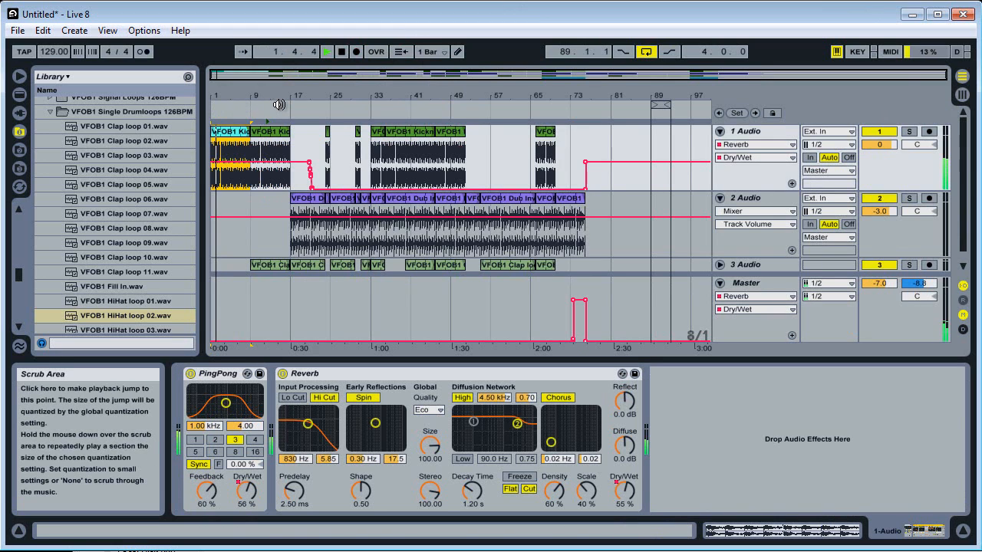
click(426, 51)
click(437, 65)
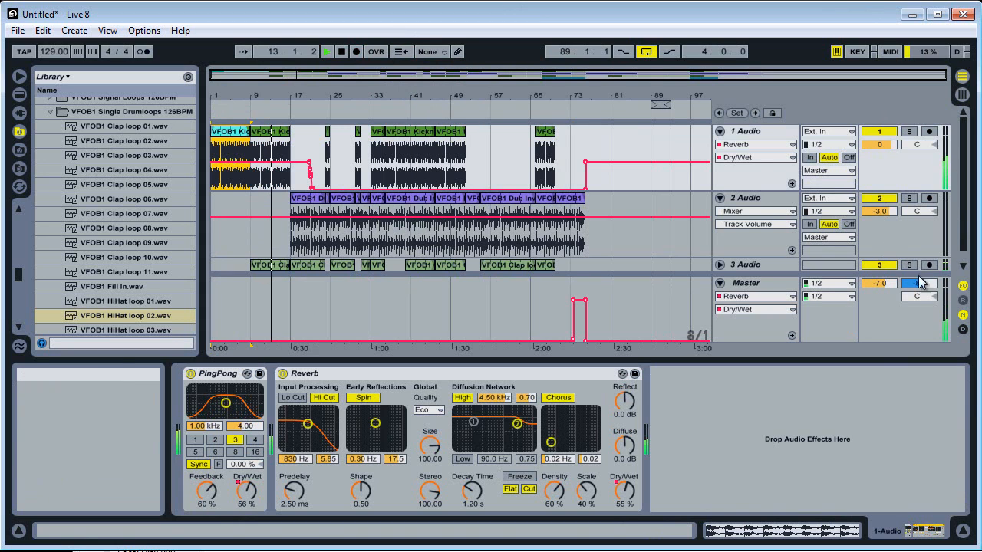
Raise the Master track volume to -5.7 and stop playback with 1 Audio selected.
drag(888, 286, 887, 282)
click(755, 283)
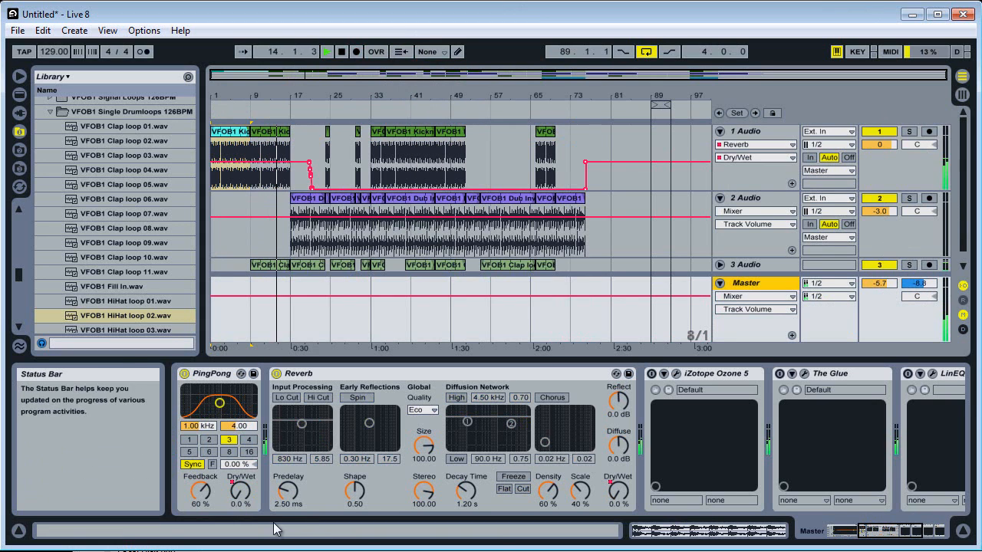
click(886, 167)
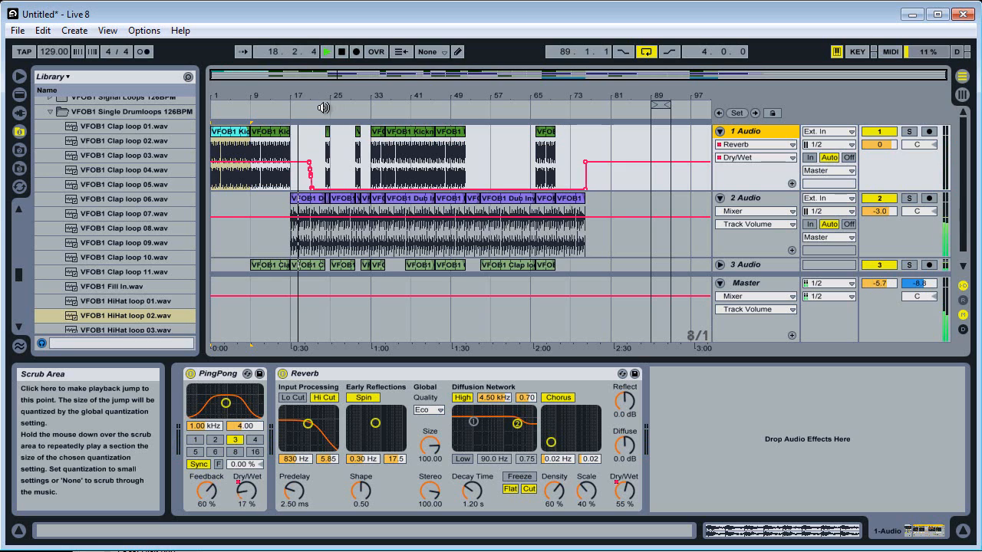
key(space)
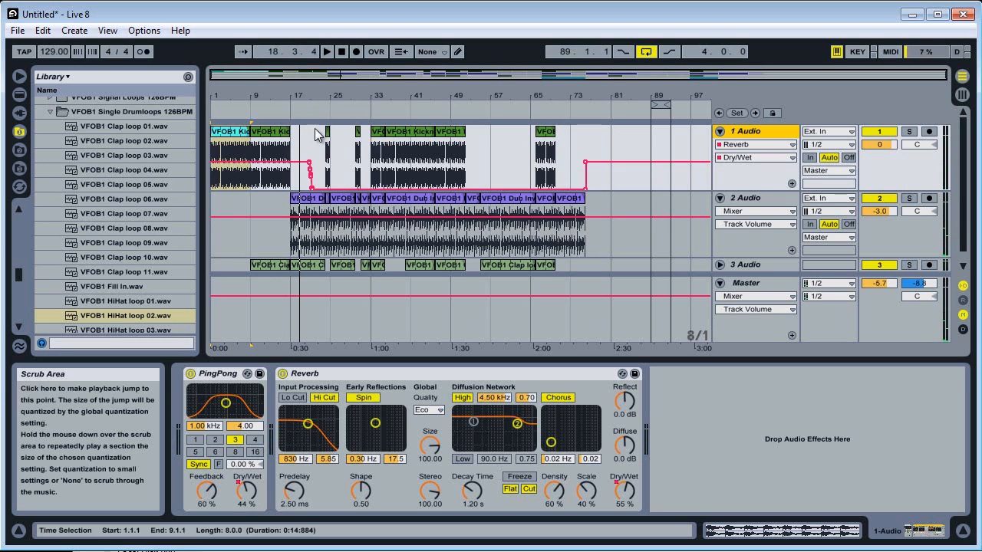
Play the arrangement from about bar 32 and reduce the heights of the 1 Audio and 2 Audio lanes.
click(366, 104)
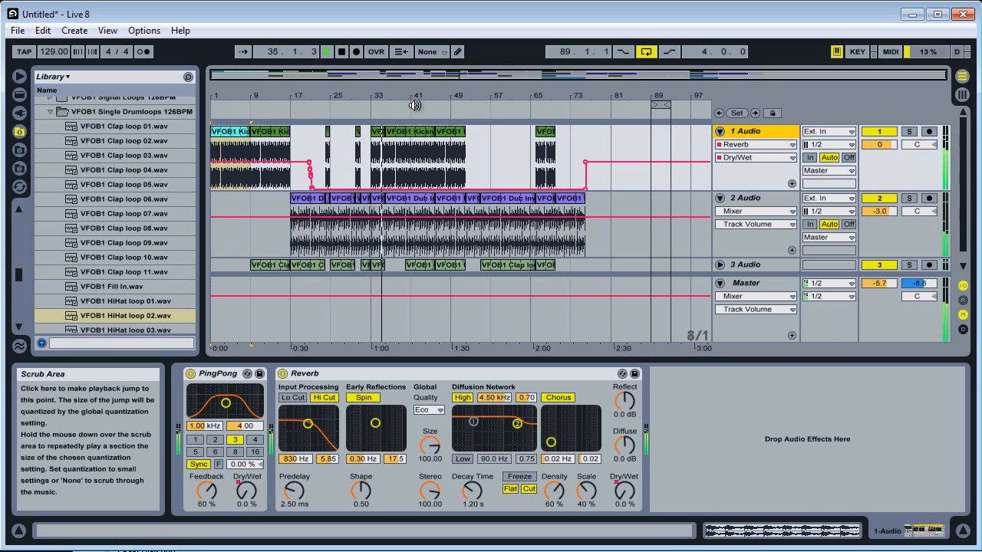
drag(919, 189, 916, 155)
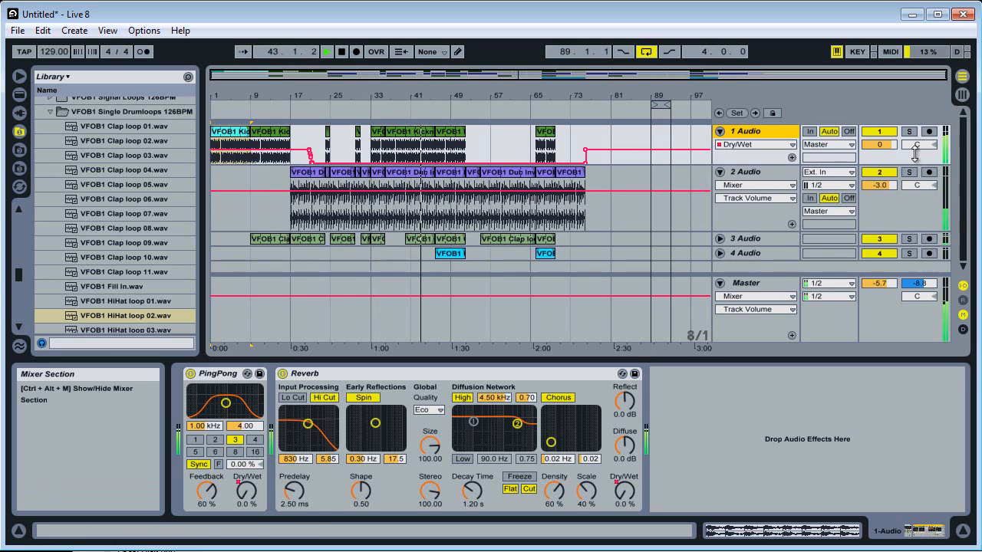
drag(911, 229, 907, 201)
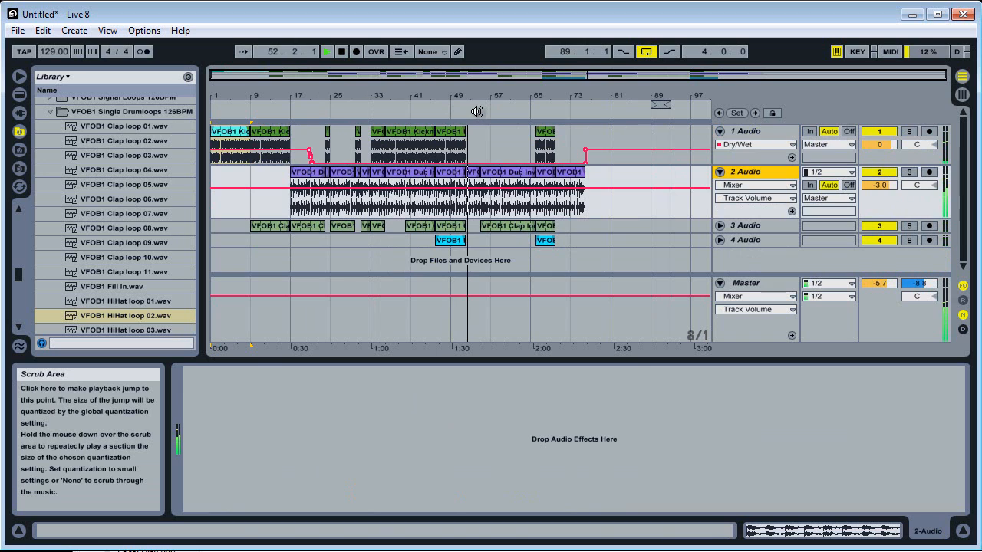
Set the global quantization to 8 Bars and choose the 8 Bars fixed grid for the arrangement.
click(431, 53)
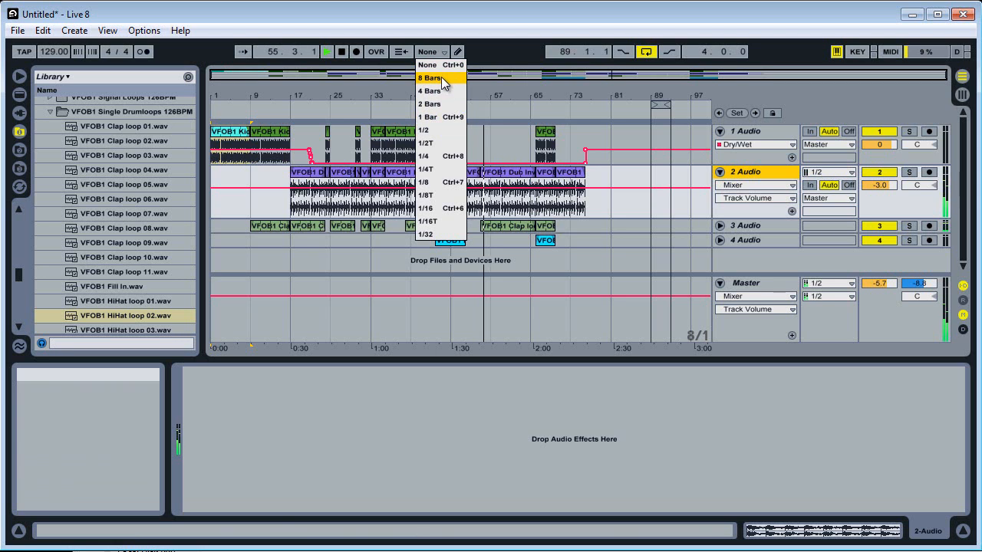
click(443, 80)
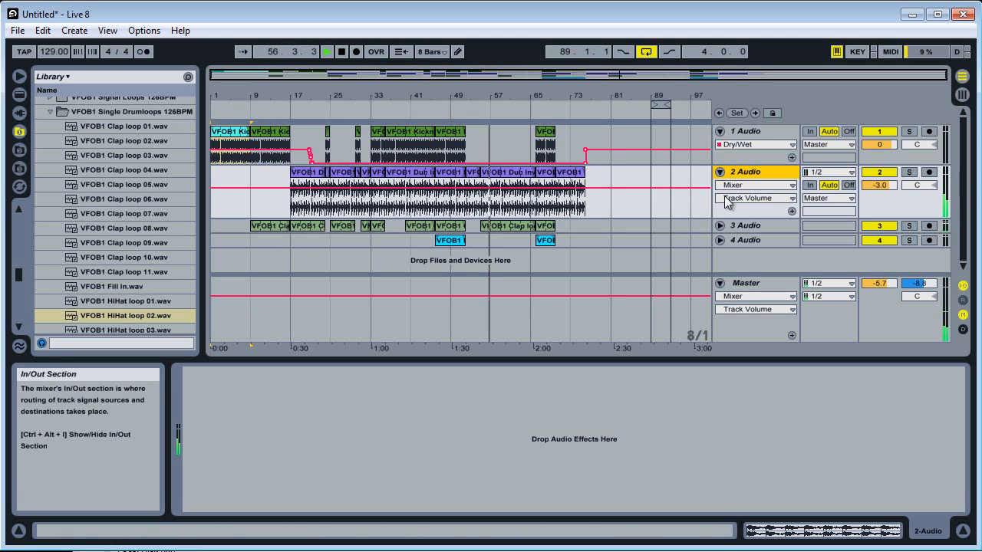
right_click(254, 295)
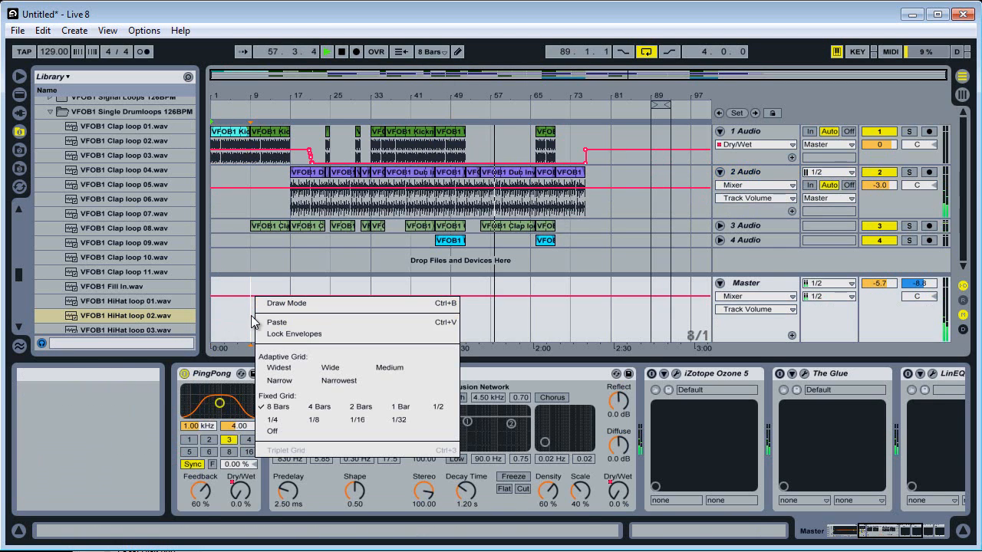
right_click(249, 316)
right_click(243, 313)
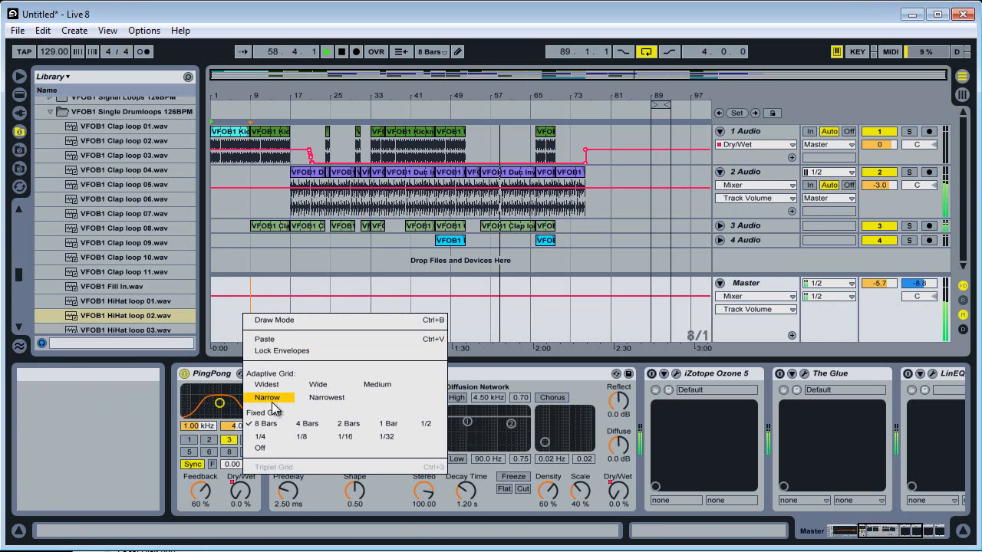
click(273, 420)
Delete all recorded clips and their automation from the arrangement.
click(329, 240)
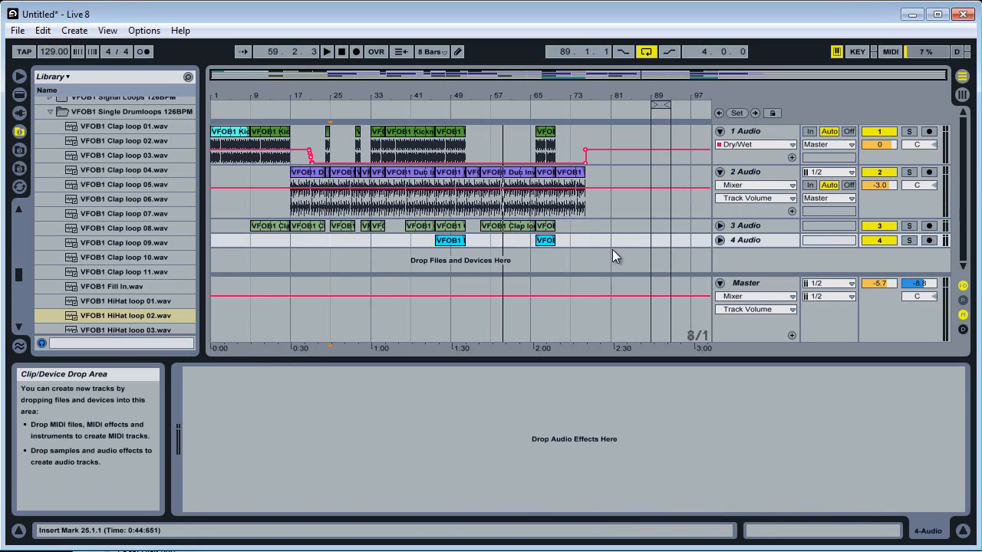
key(ctrl+a)
key(Delete)
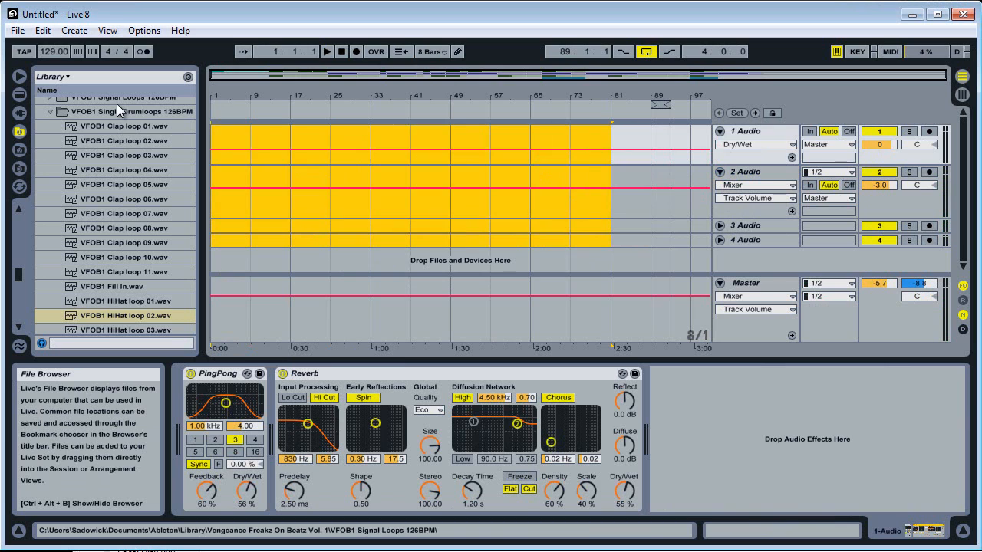
Return to the Session View and reset the Ping Pong Delay and Reverb dry/wet on 1 Audio to 0%.
key(Tab)
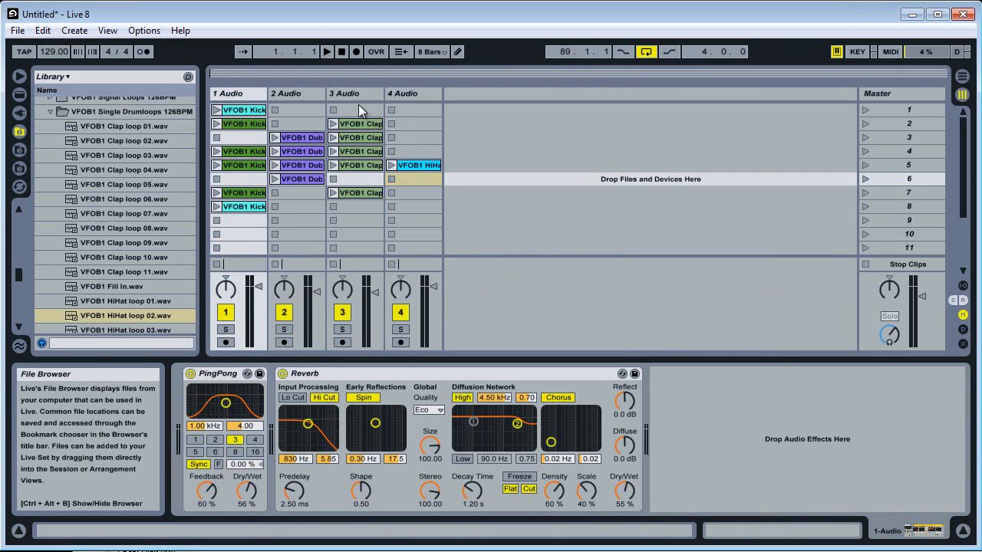
click(898, 95)
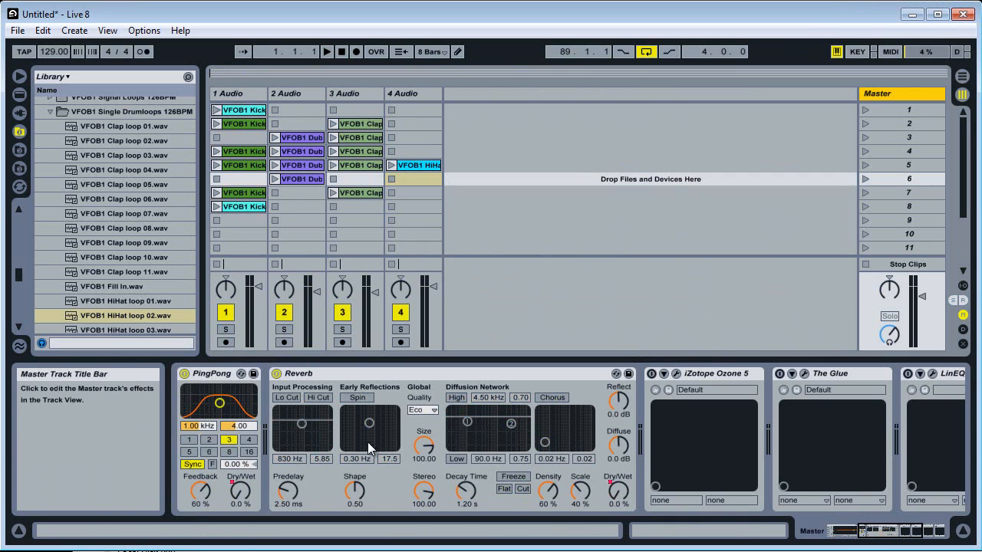
click(234, 95)
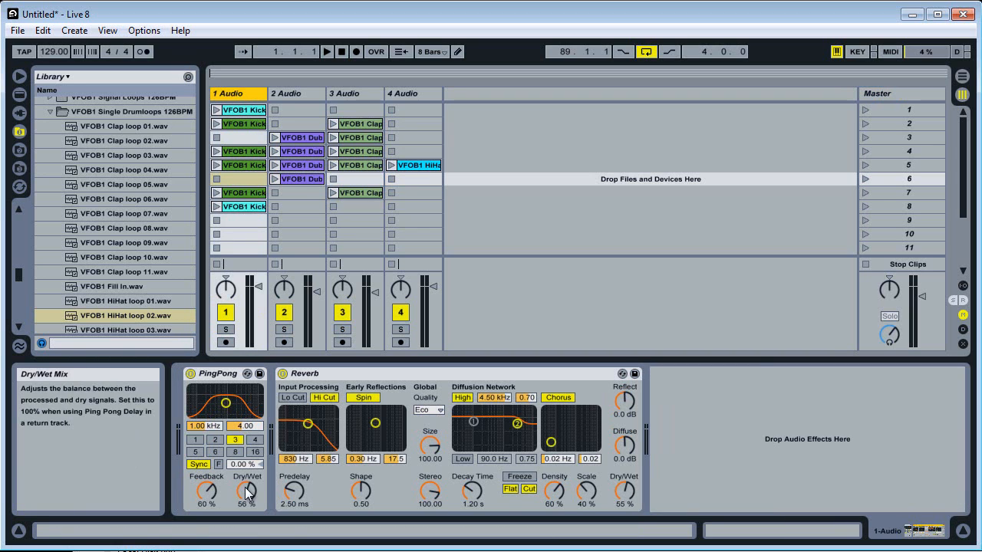
drag(246, 490, 245, 546)
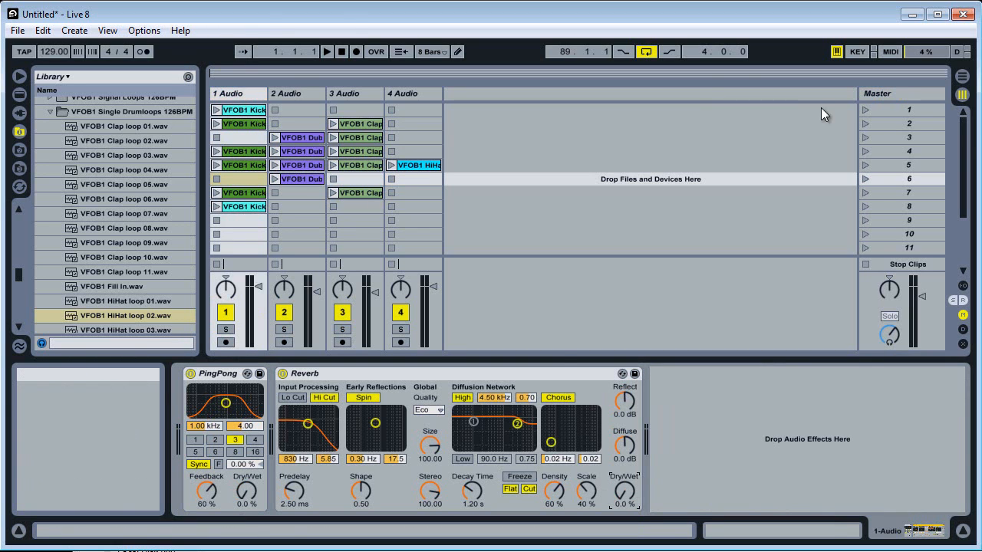
Start a new recording with scene 1, check its clip in the Arrangement View, and return to the Session View.
click(357, 51)
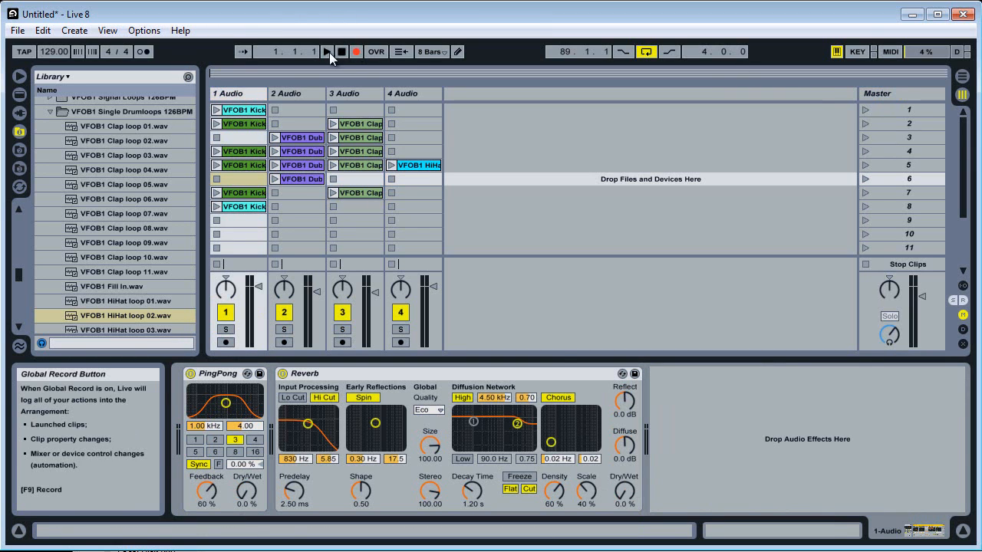
click(863, 109)
click(961, 79)
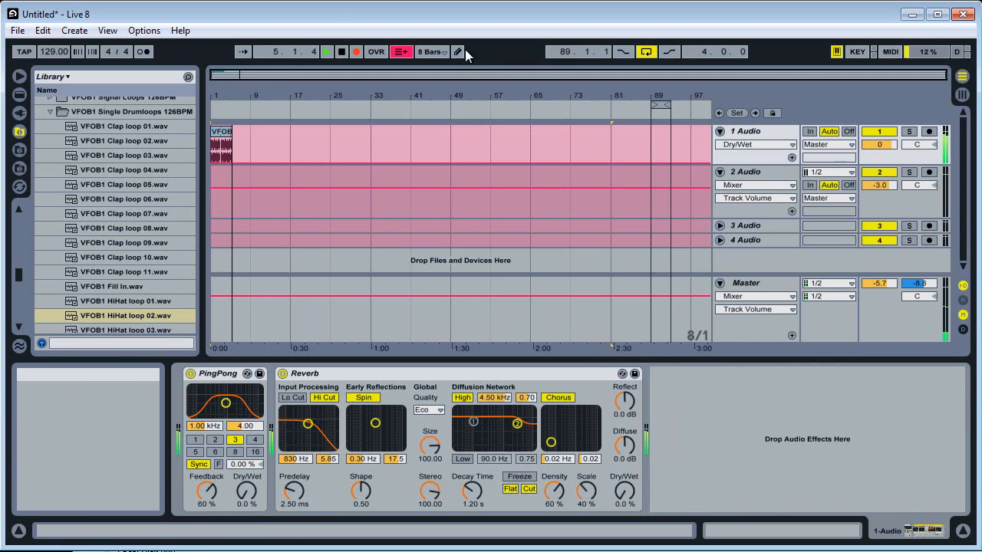
click(441, 52)
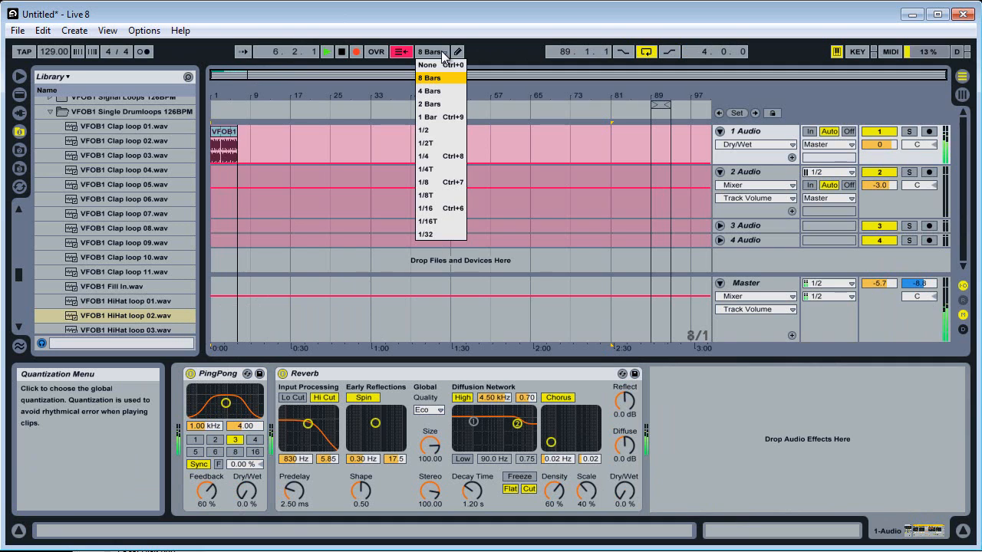
click(443, 54)
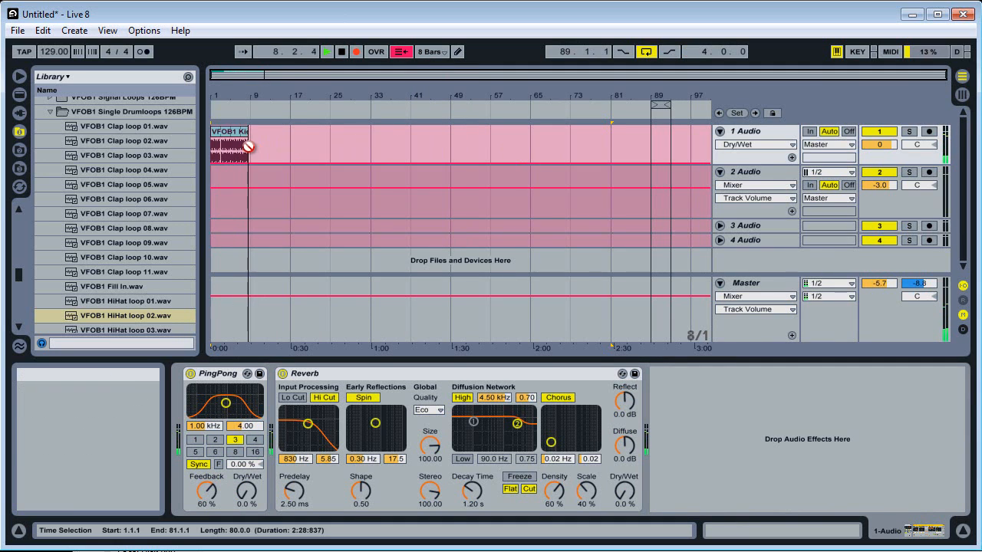
click(962, 95)
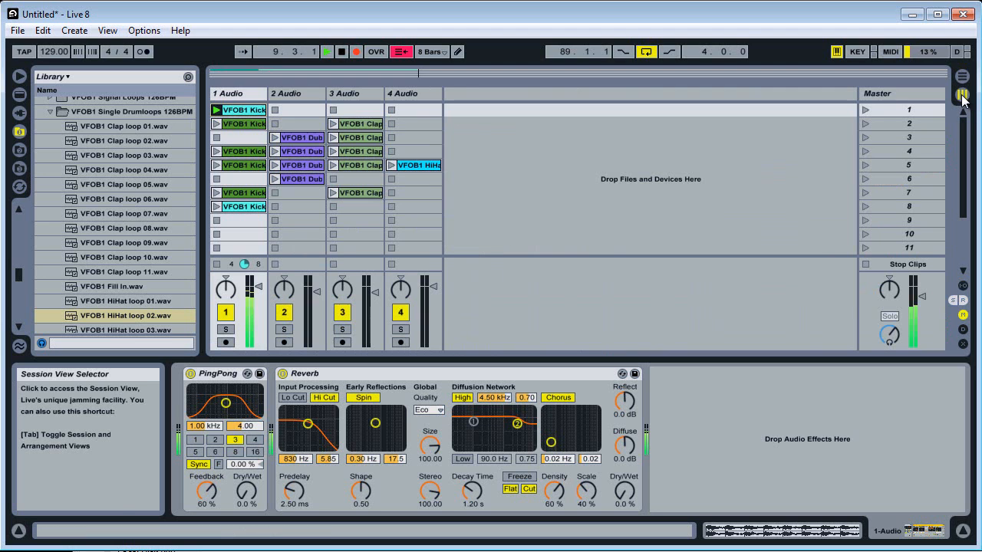
Launch scene 2 into the running recording, check its clips in the Arrangement View, and return to the Session View.
click(866, 125)
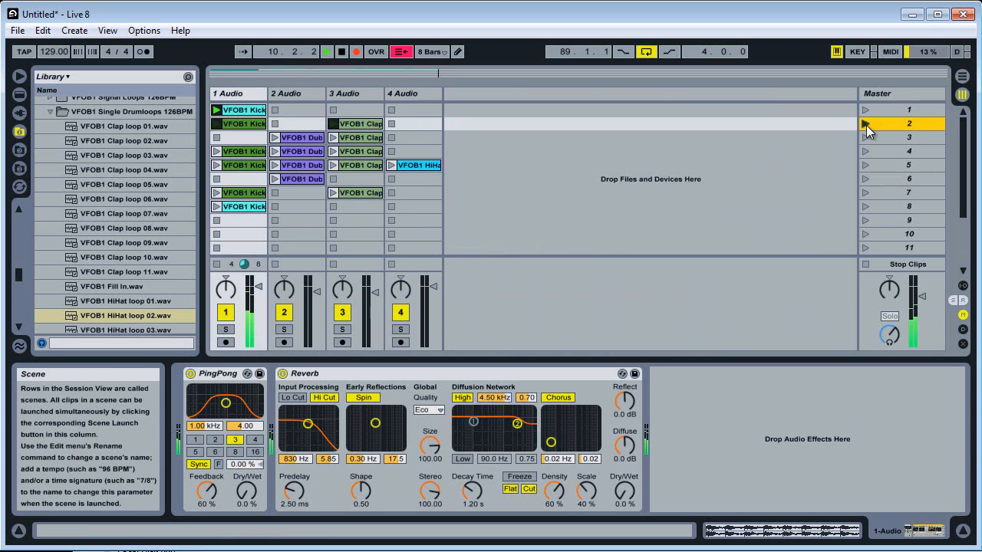
click(963, 80)
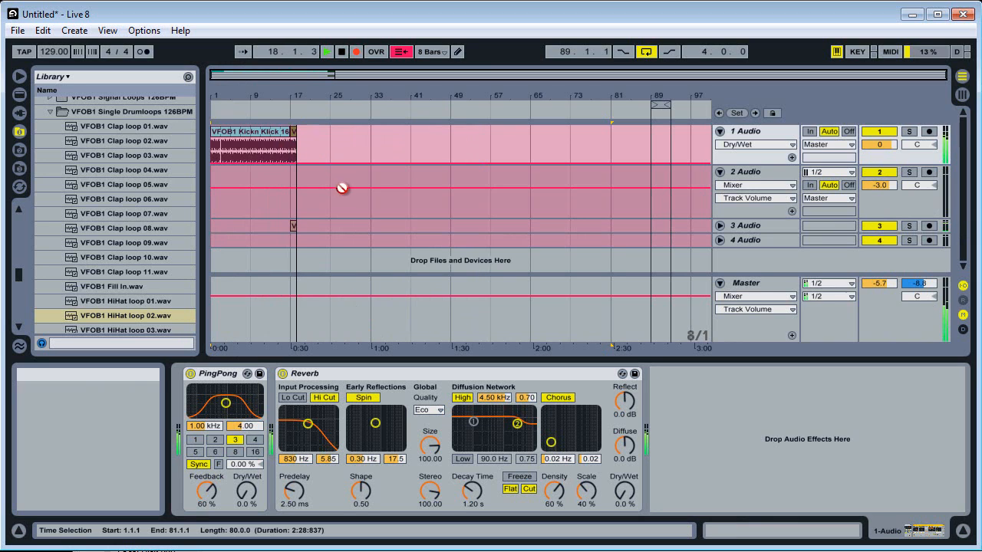
click(961, 94)
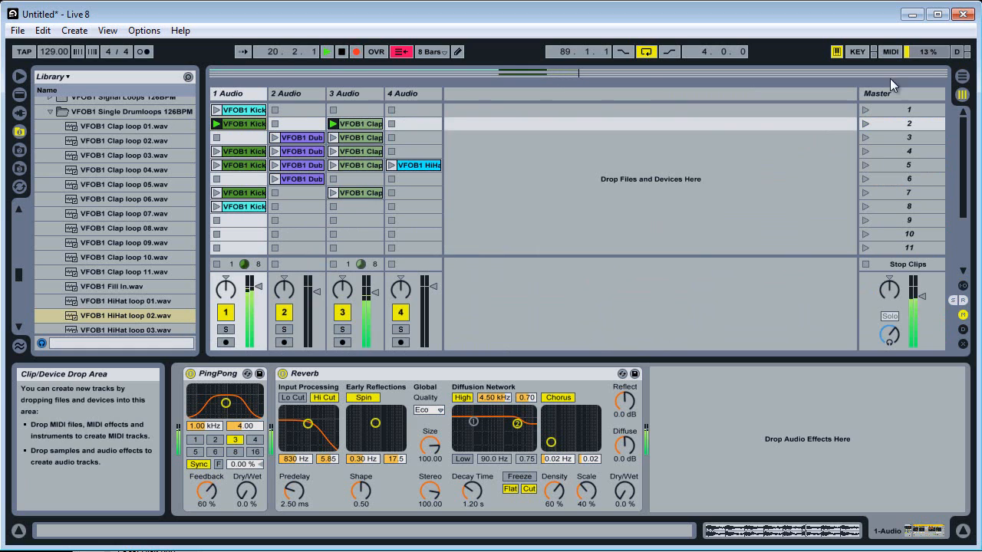
click(962, 75)
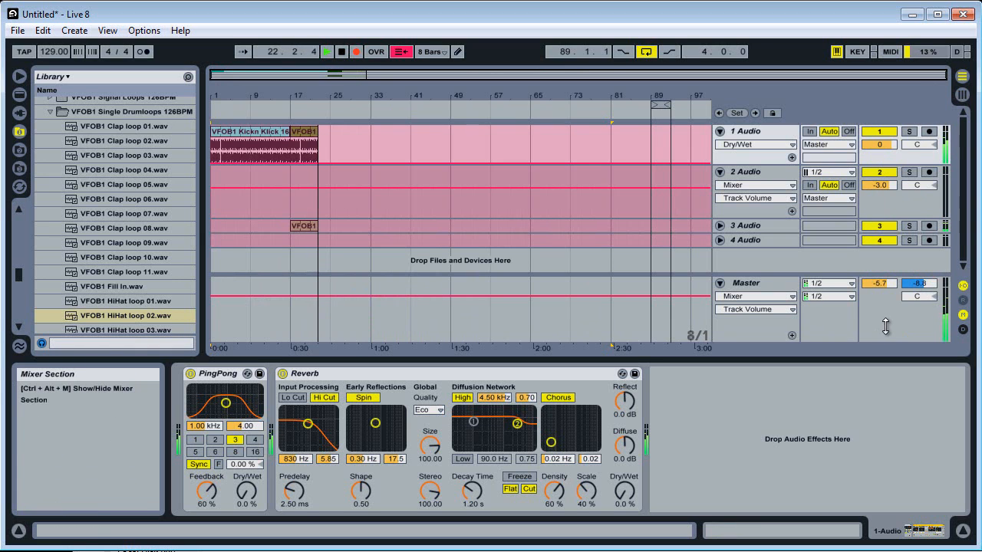
click(963, 94)
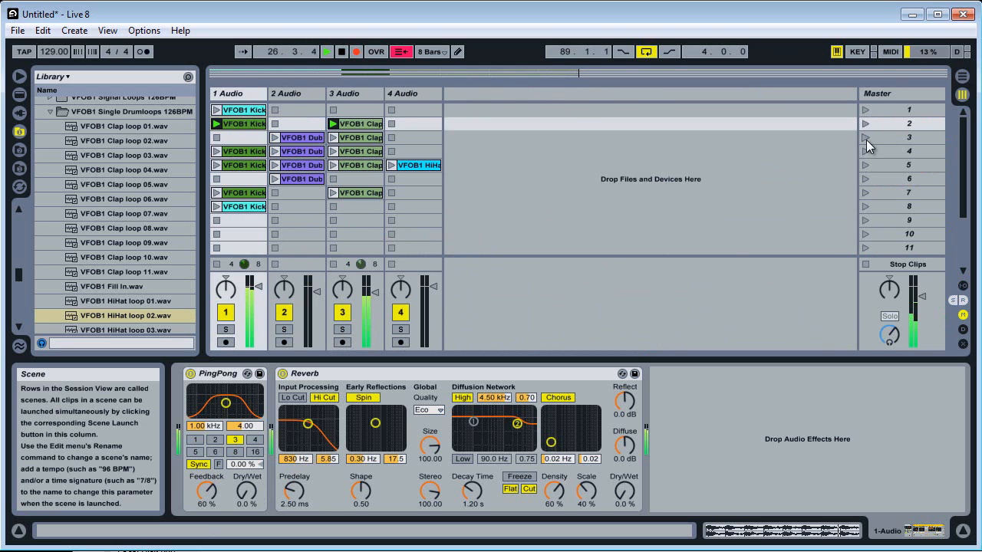
Launch scene 3 into the recording, check its clips in the Arrangement View, and return to the Session View.
click(962, 76)
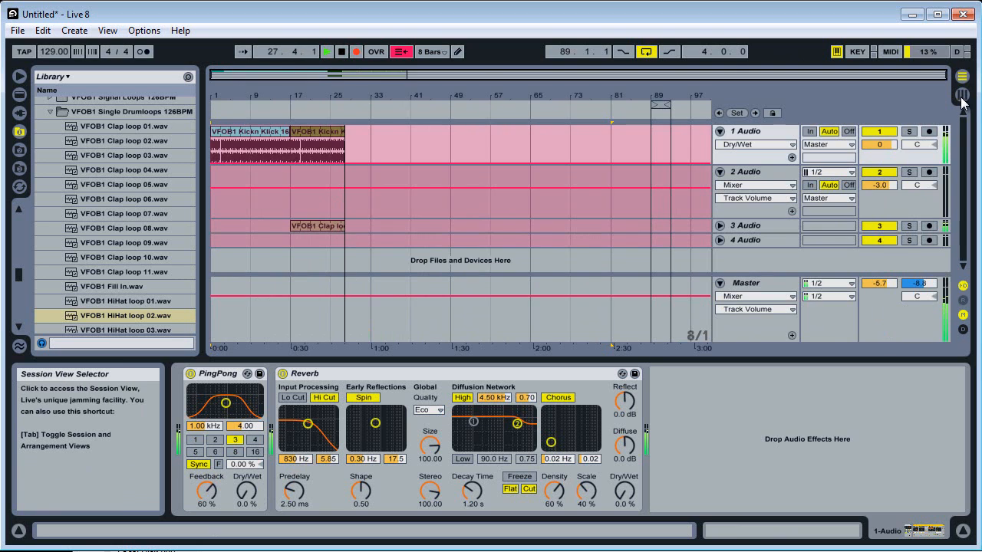
click(962, 96)
click(865, 138)
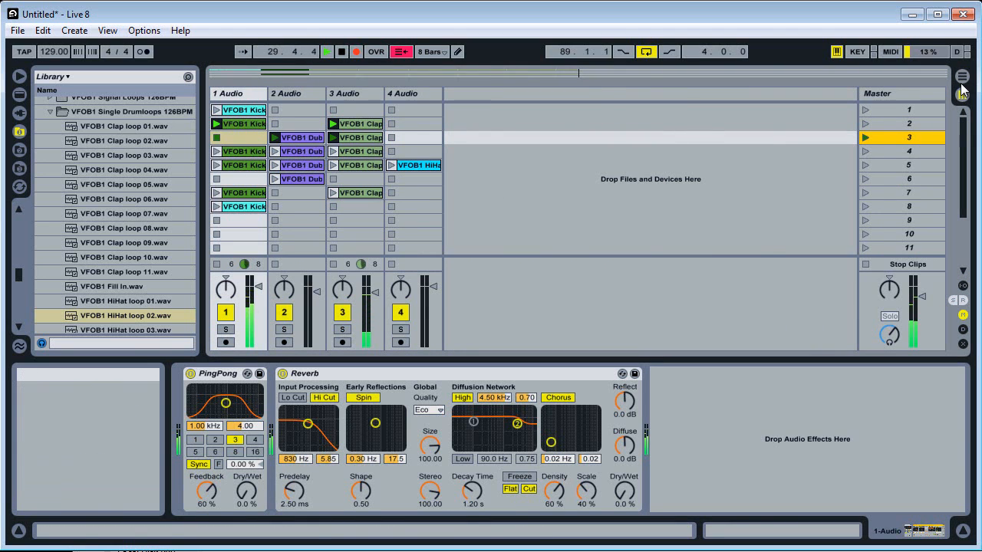
key(Tab)
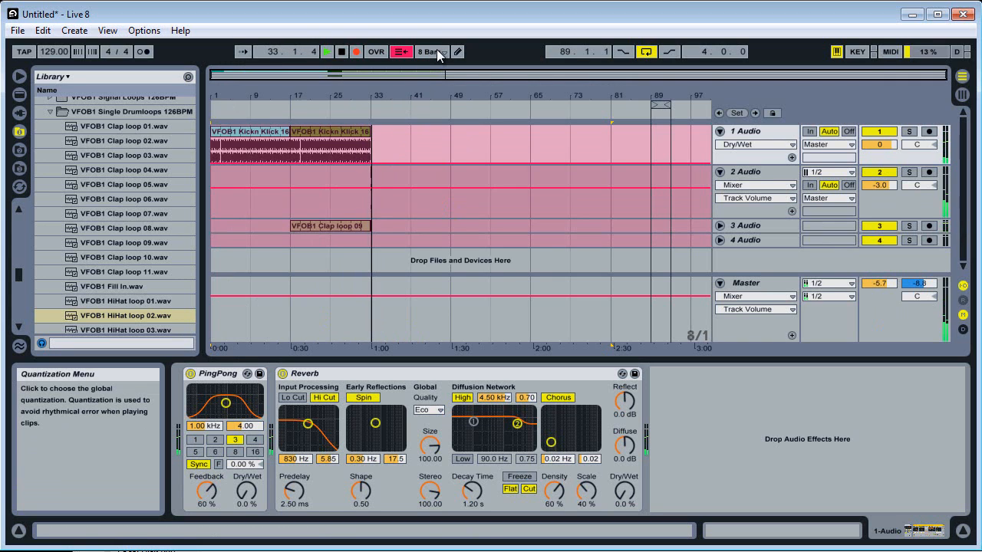
click(962, 94)
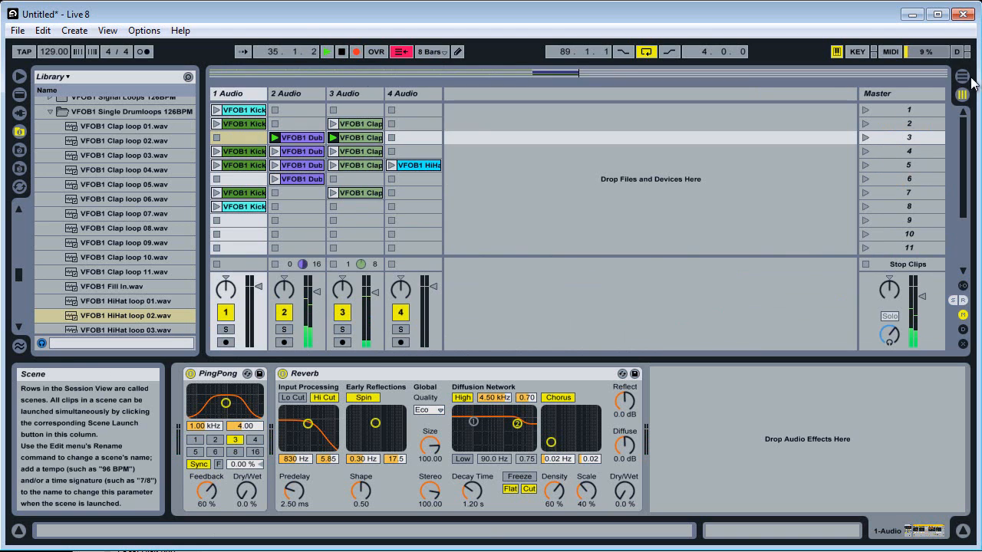
Launch scene 4 and record a short Ping Pong Delay dry/wet sweep on 1 Audio in the Arrangement View.
click(865, 151)
click(962, 77)
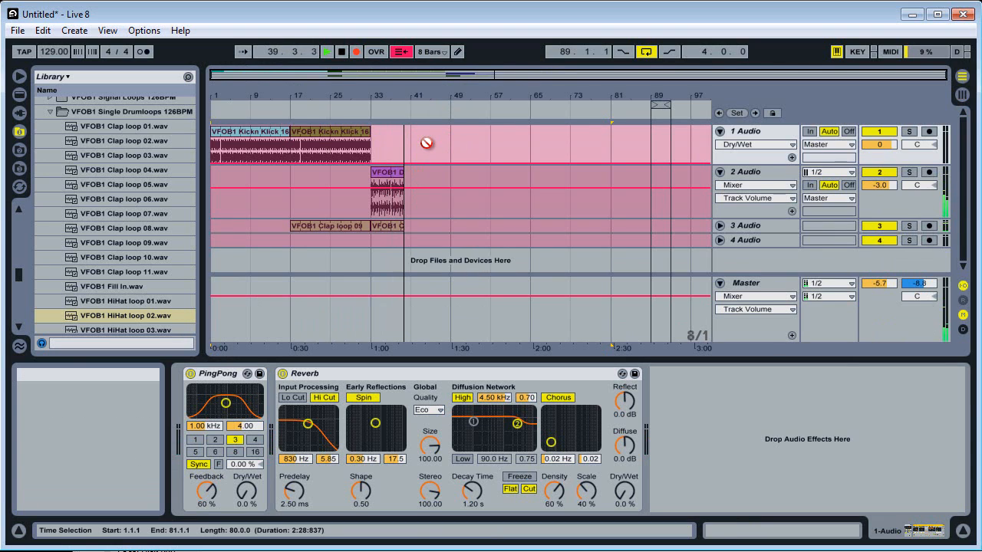
drag(252, 495, 246, 496)
Record a Ping Pong Delay dry/wet sweep on the Master track, ending at 0%, and launch scene 5 from the Session View.
click(926, 315)
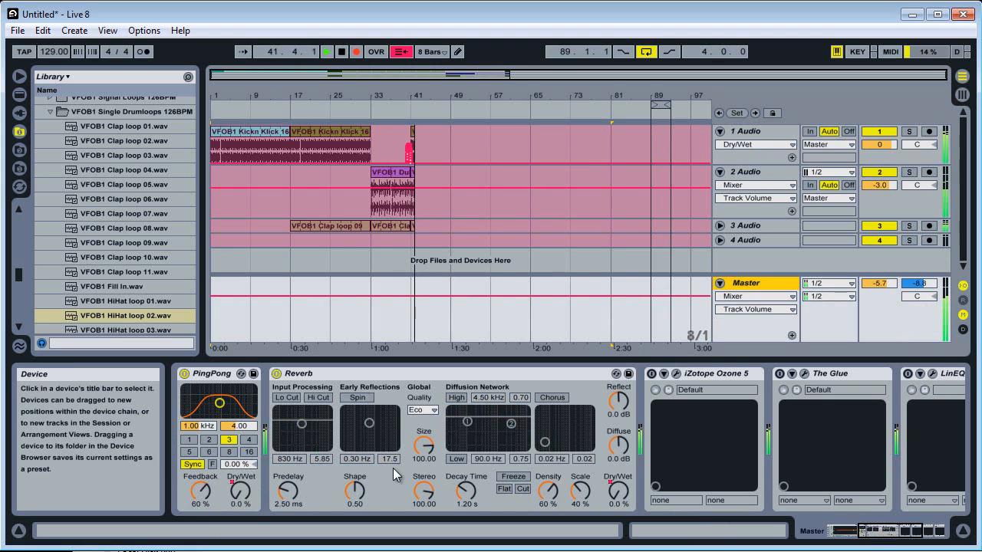
click(242, 494)
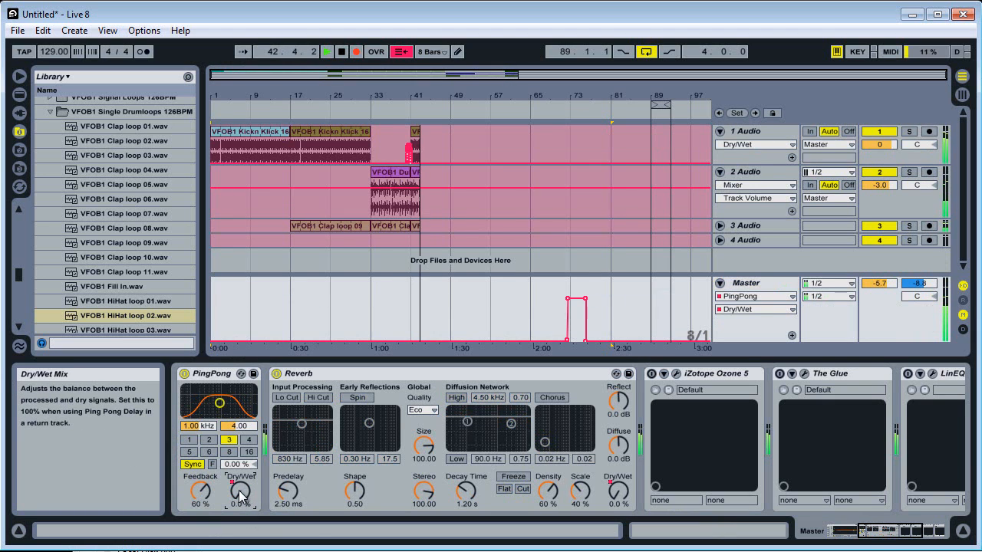
mouse_move(241, 495)
mouse_down()
mouse_move(243, 485)
mouse_move(242, 512)
mouse_up()
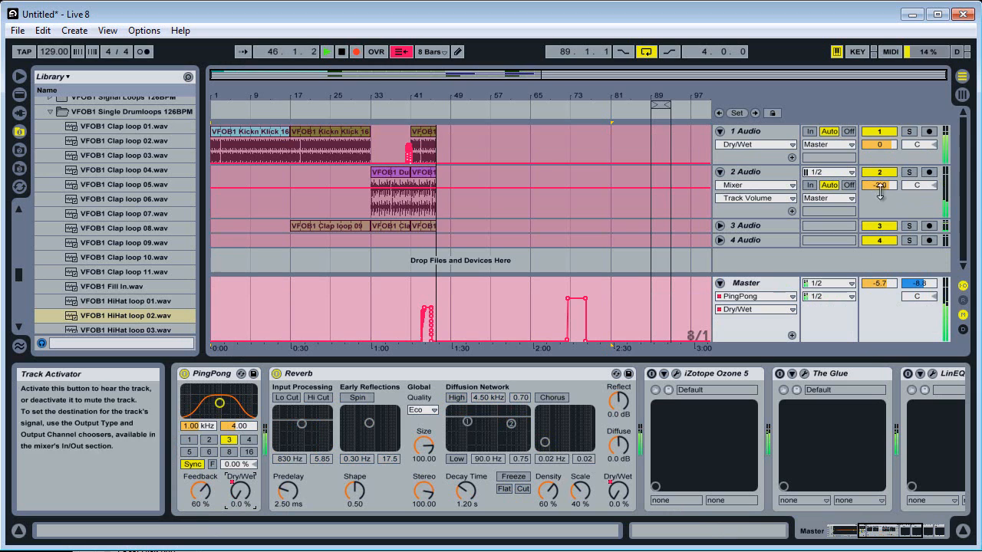
click(963, 98)
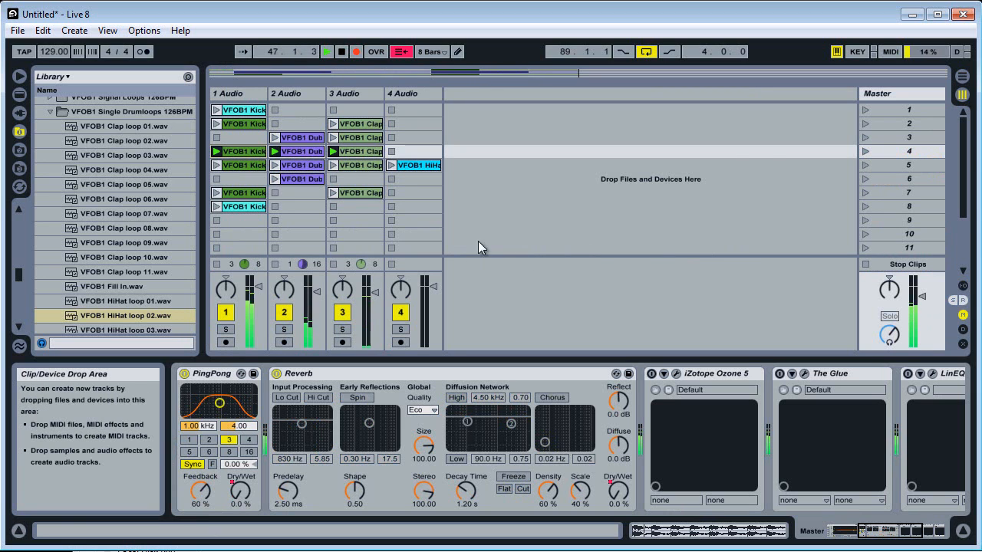
click(865, 165)
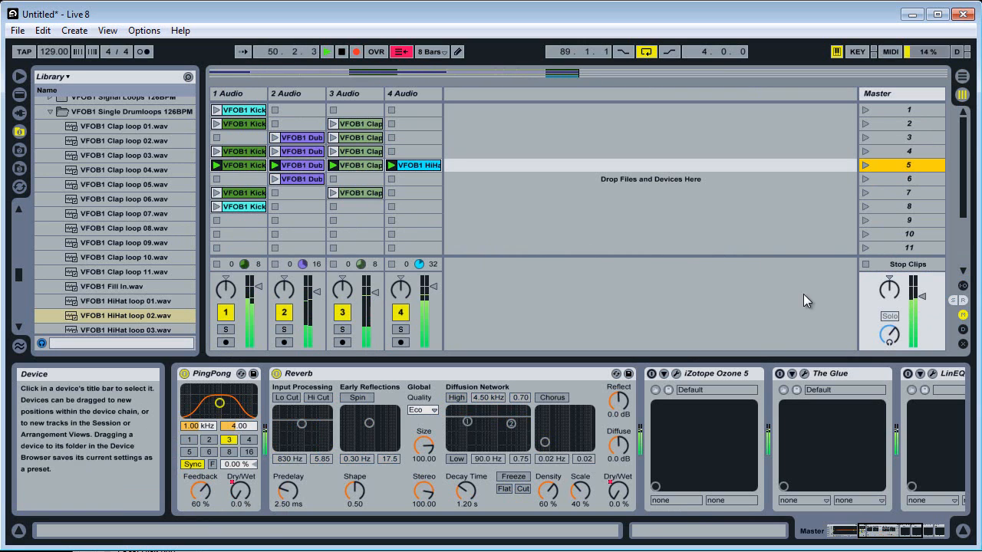
Sweep the Master Reverb dry/wet up to 52% and back to 0% while changing from scene 5 to scene 3.
click(920, 96)
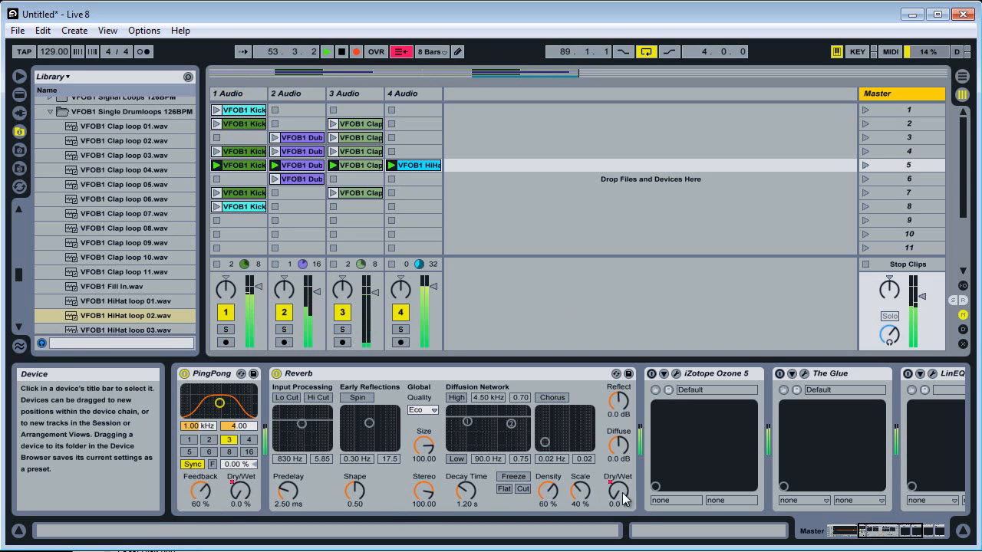
drag(623, 500, 623, 500)
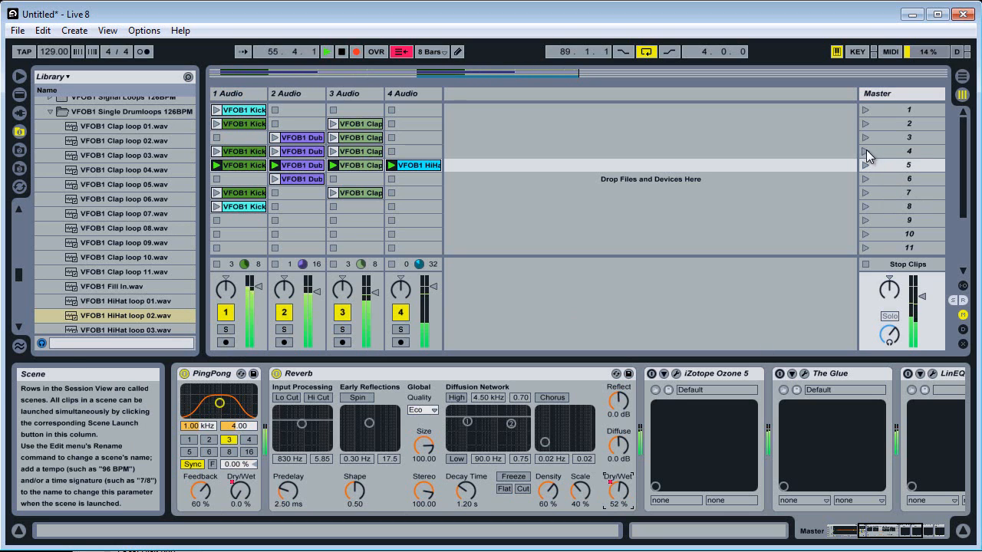
click(866, 153)
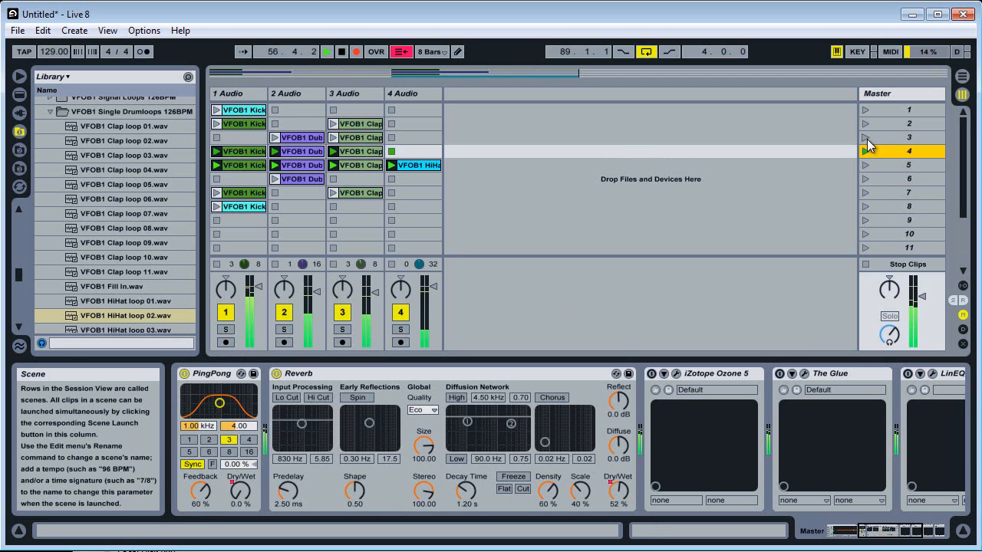
click(866, 138)
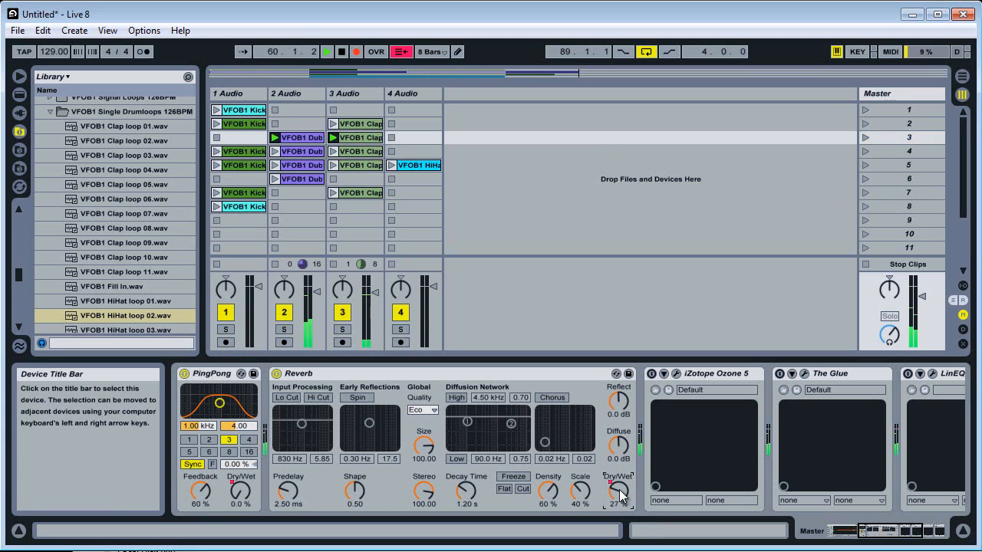
Launch scene 4 again and check the recorded clips and Reverb automation in the Arrangement View.
click(865, 151)
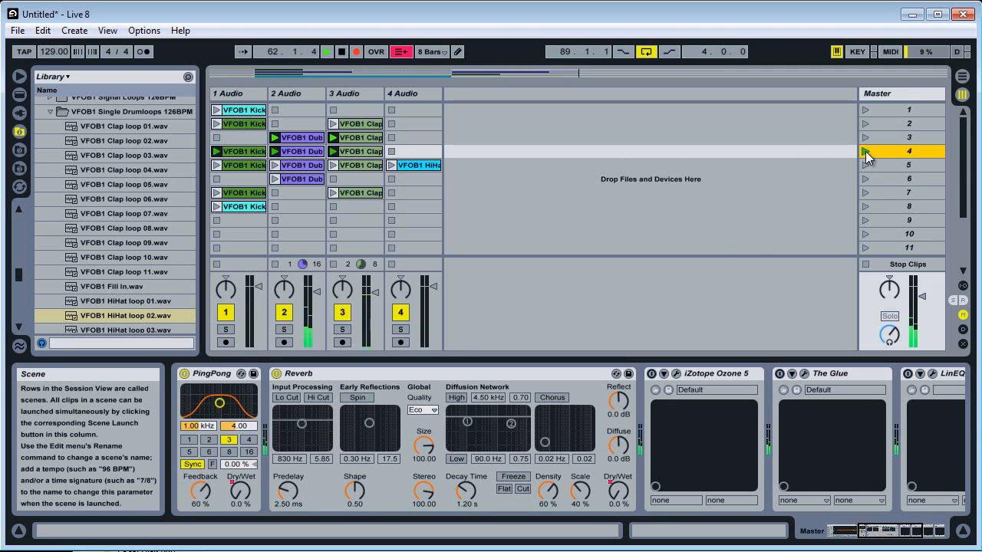
click(960, 77)
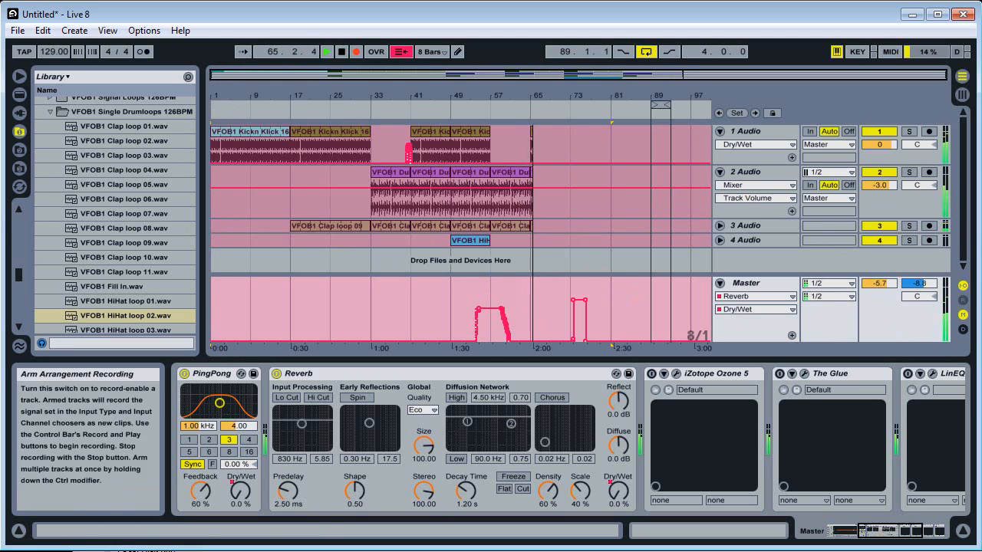
click(962, 93)
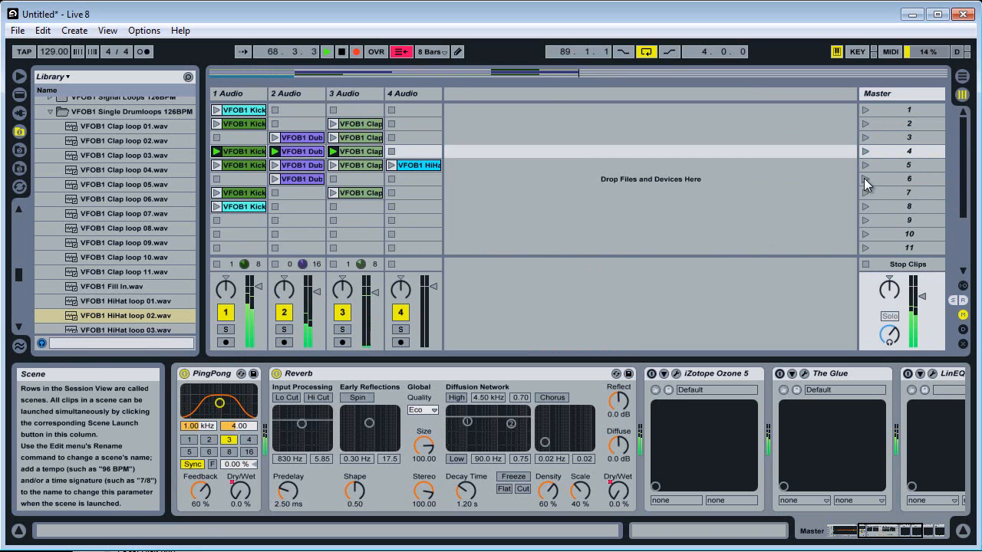
click(966, 79)
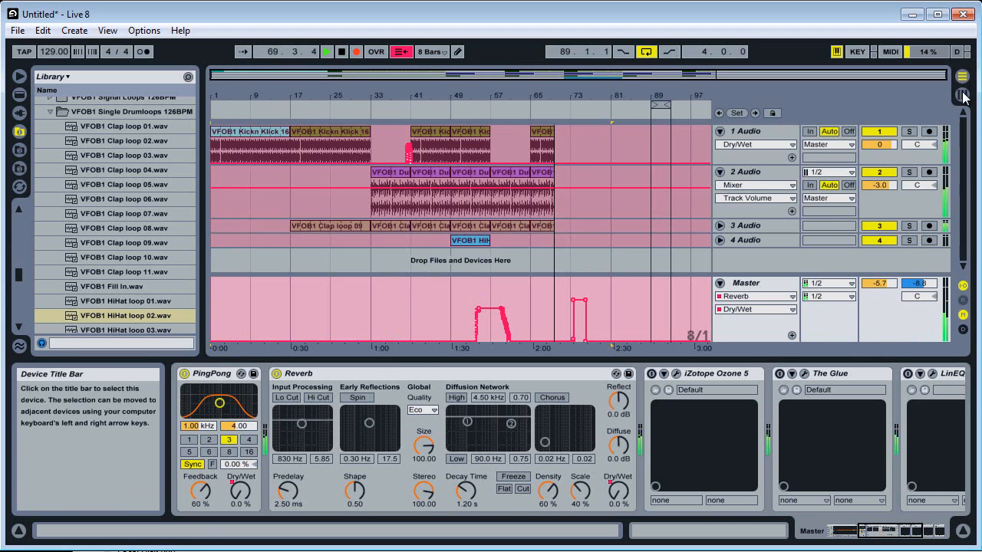
Launch scene 6 from the Session View and raise the Master Ping Pong Delay dry/wet to 47% in the Arrangement View.
click(963, 96)
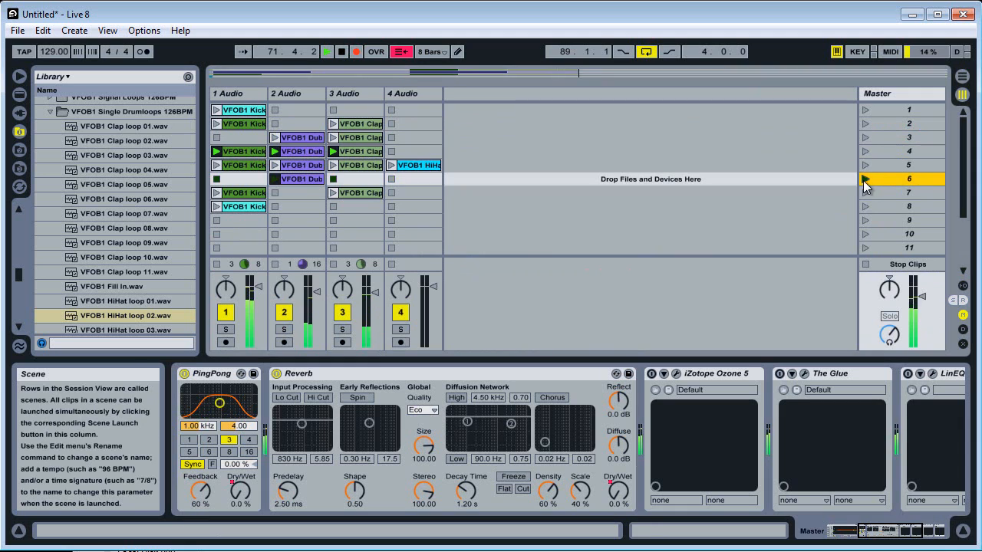
key(Tab)
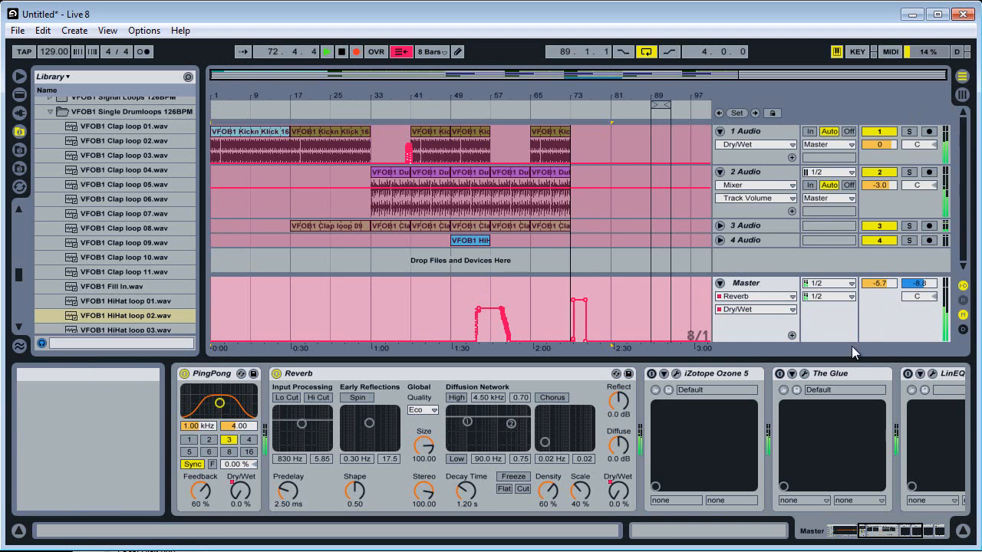
click(888, 312)
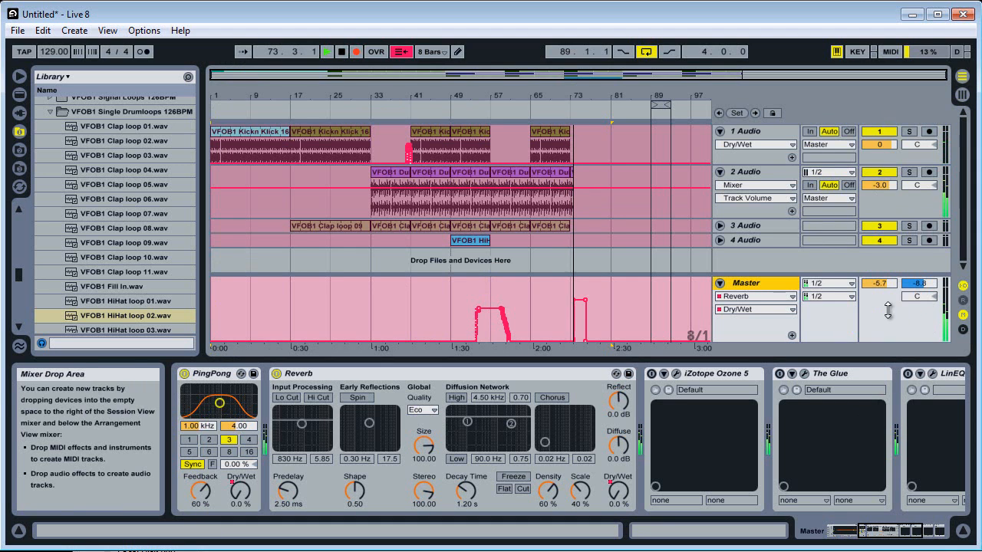
click(241, 493)
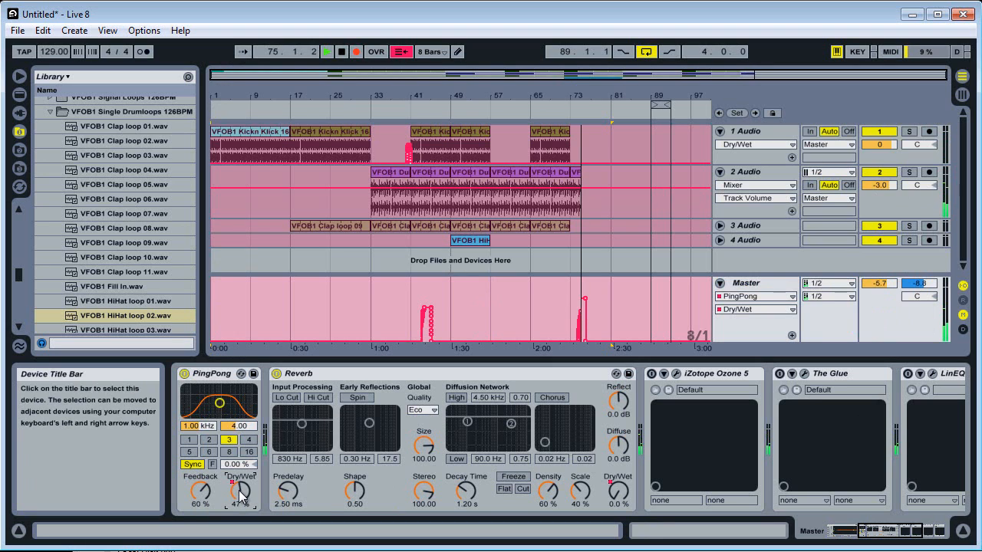
Record a Reverb dry/wet sweep on the Master track and raise the Reverb decay time to 22.2 s.
click(617, 492)
drag(616, 497, 615, 497)
drag(467, 494, 469, 493)
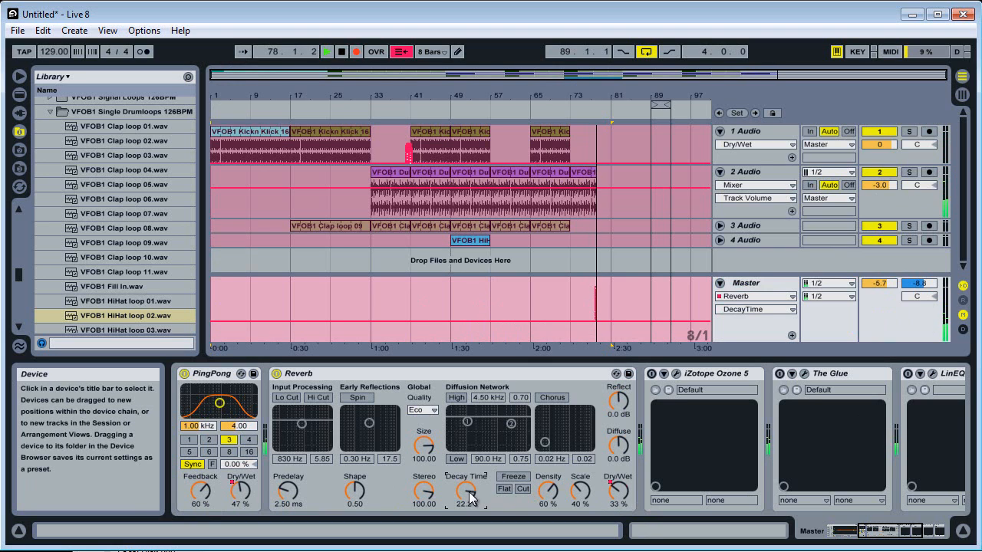
click(619, 493)
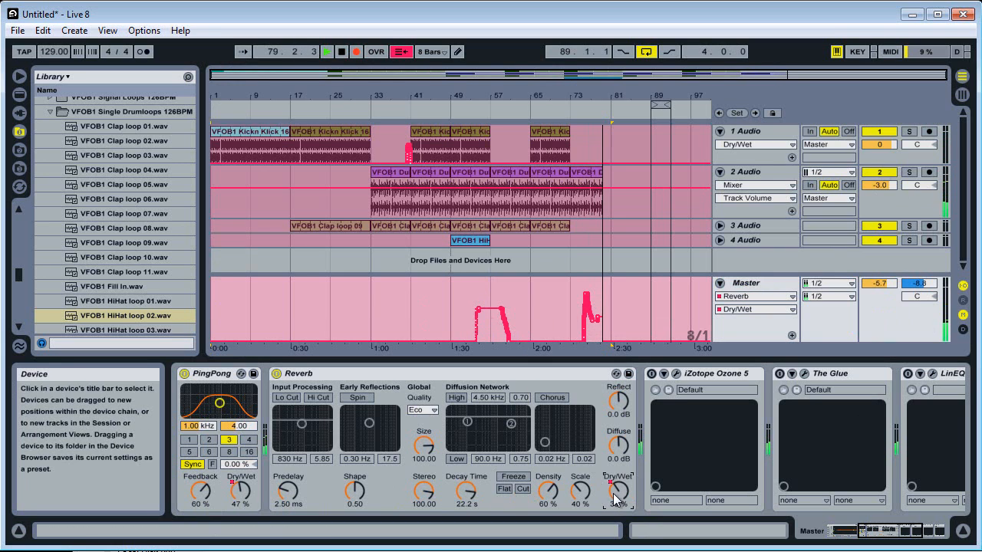
Stop the recording, return the song position to 1.1.1, and select the first kick clip on 1 Audio.
click(342, 51)
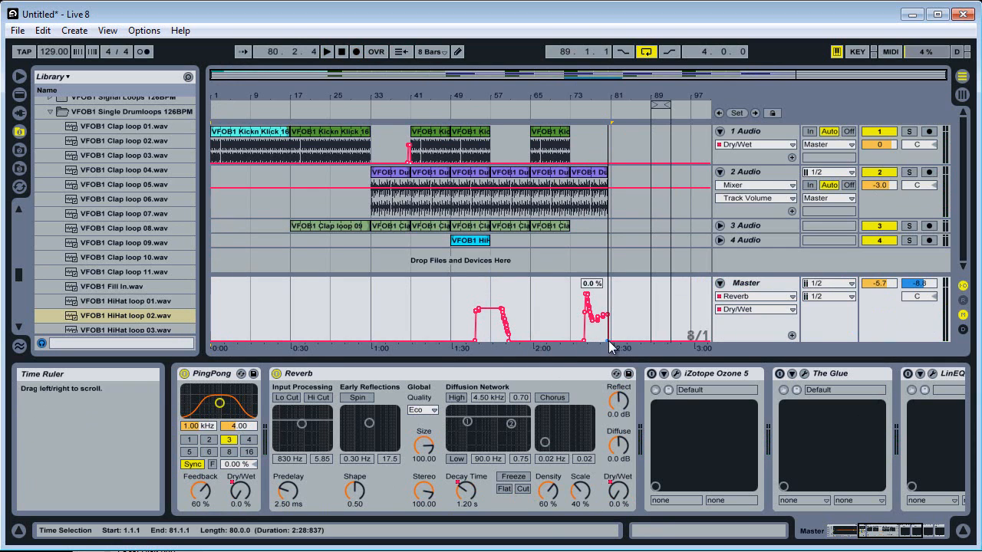
click(342, 51)
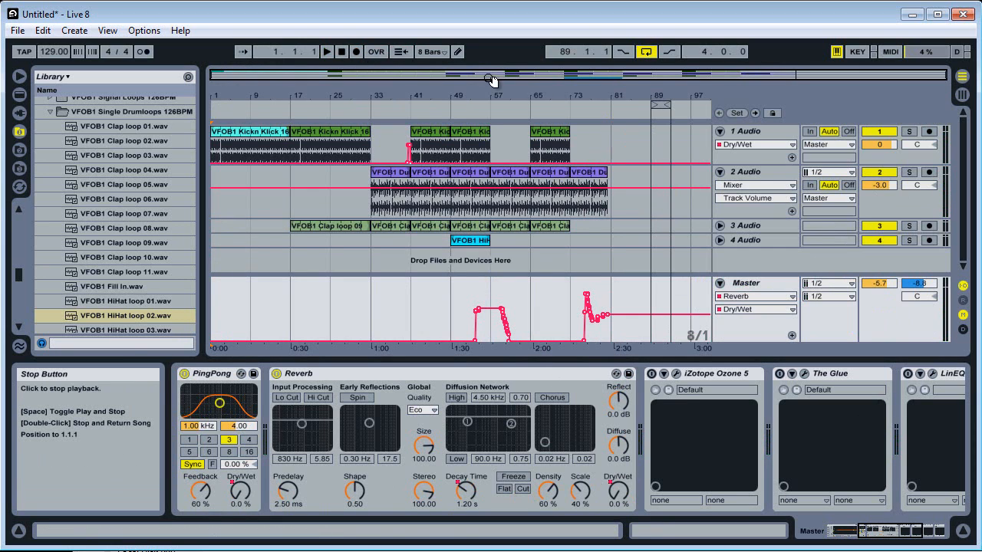
click(317, 93)
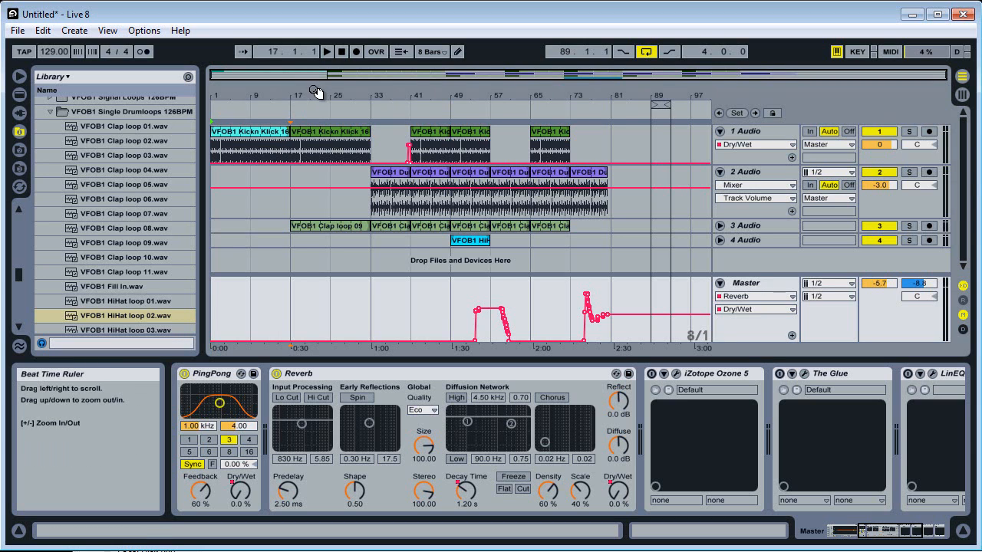
click(270, 131)
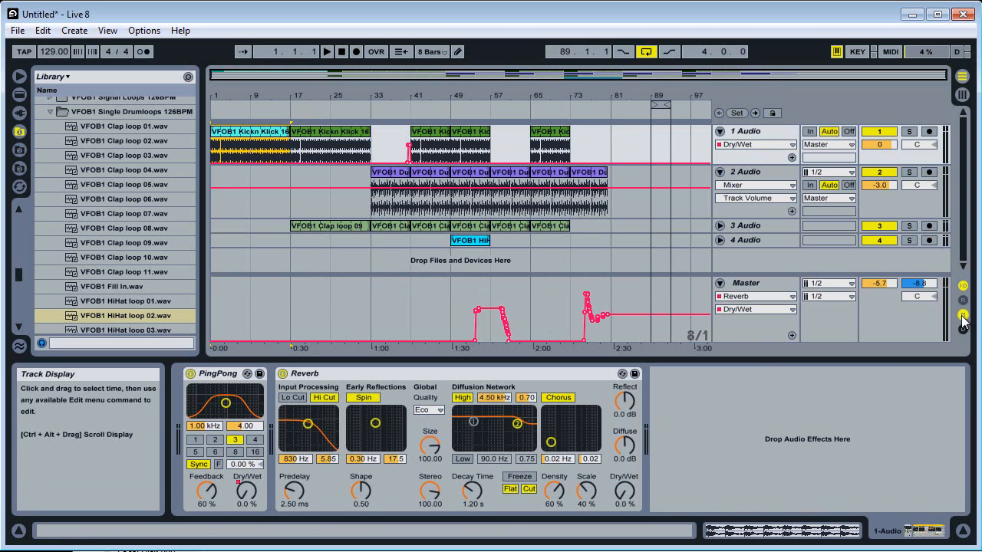
Delete the dry/wet automation of the Reverb and the Ping Pong Delay on the Master track.
click(362, 290)
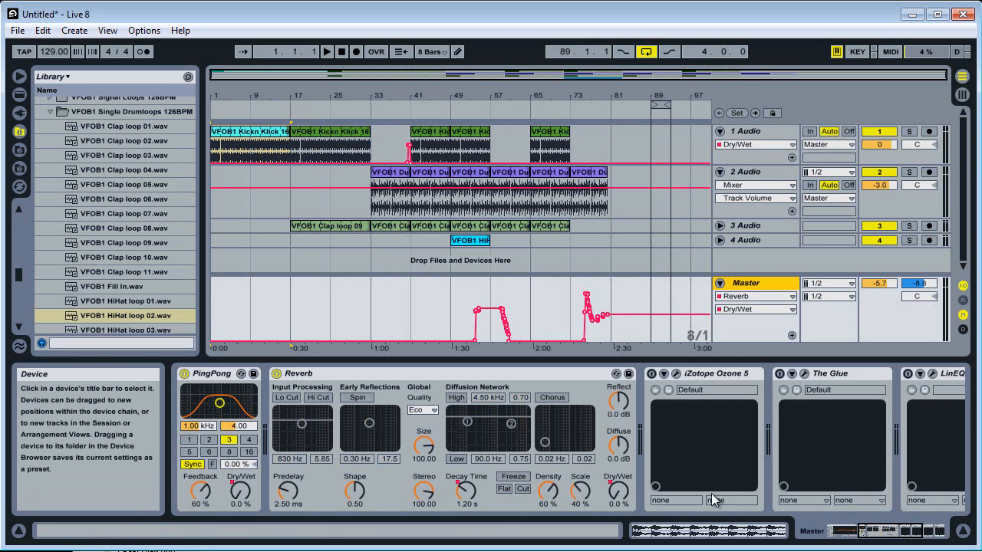
right_click(618, 491)
click(660, 537)
click(282, 513)
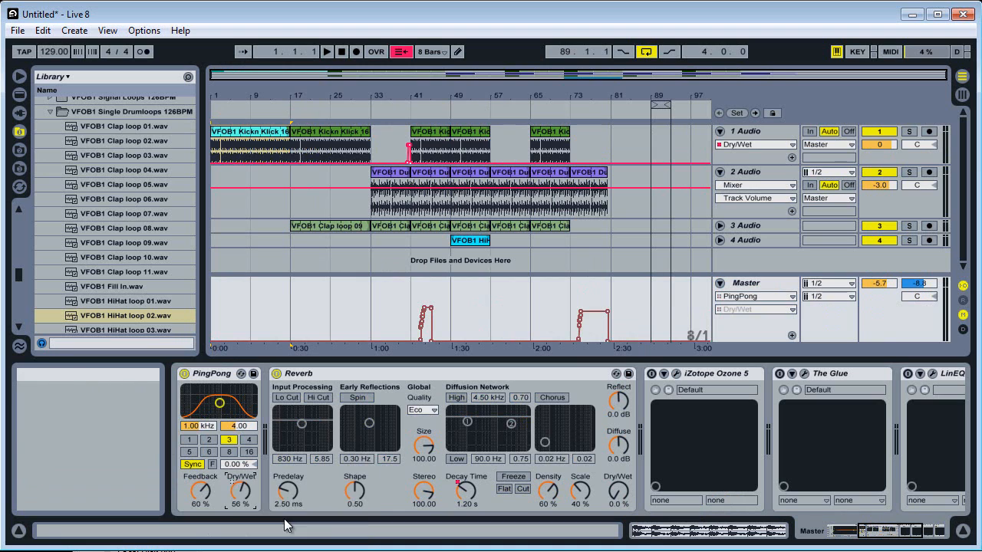
right_click(240, 491)
click(280, 524)
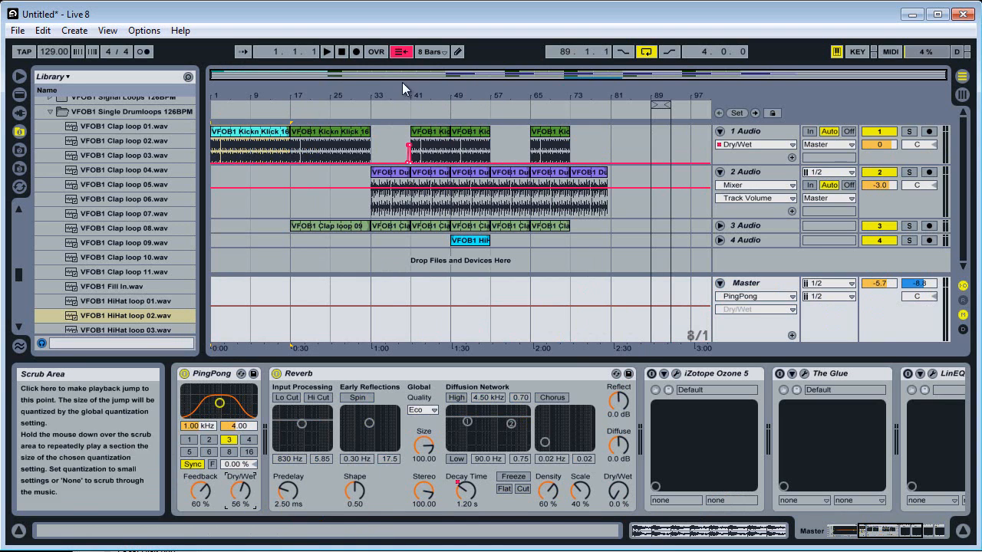
Reactivate the arrangement playback, set the Master Ping Pong Delay dry/wet to 0%, and return to the Session View.
click(401, 52)
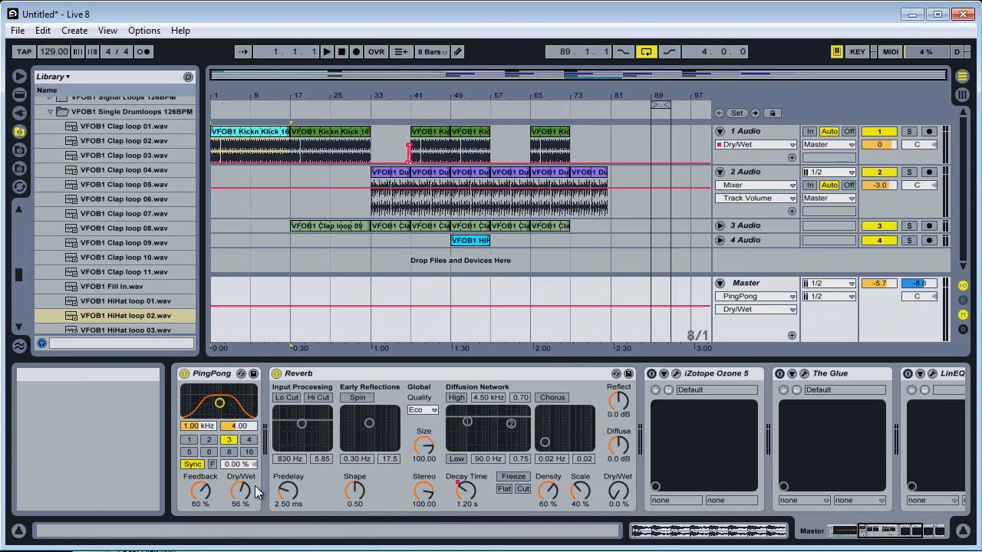
drag(243, 508, 243, 549)
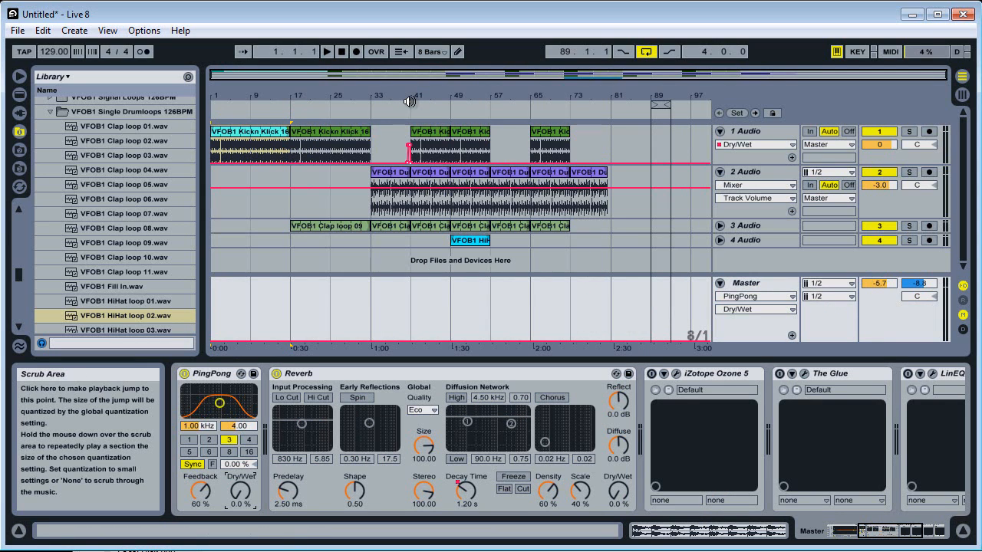
click(961, 93)
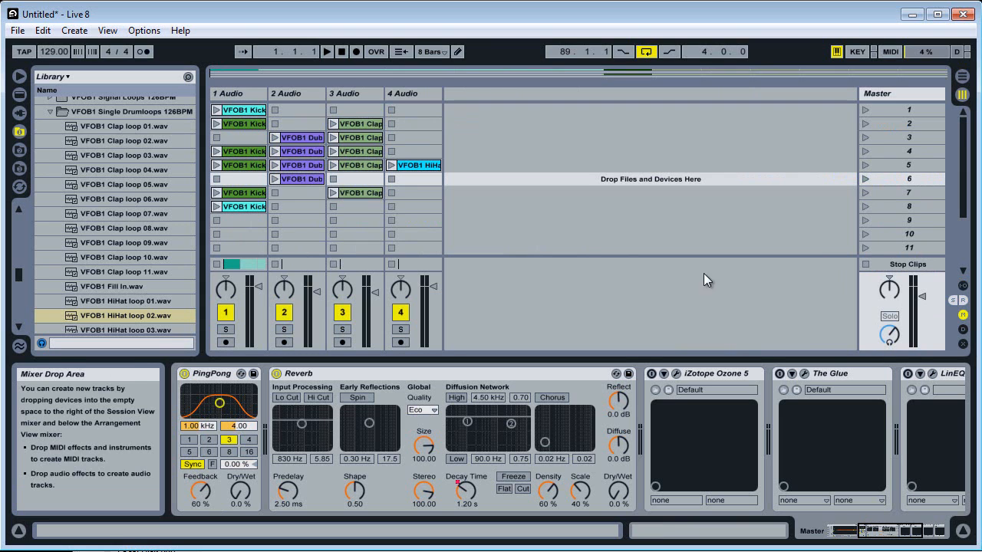